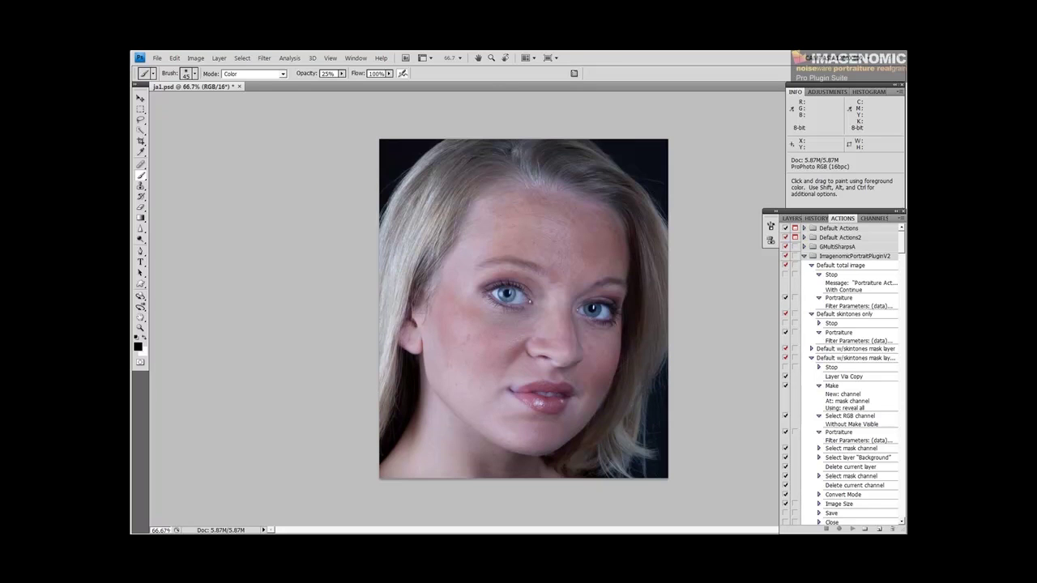
key("z")
key("ctrl+1")
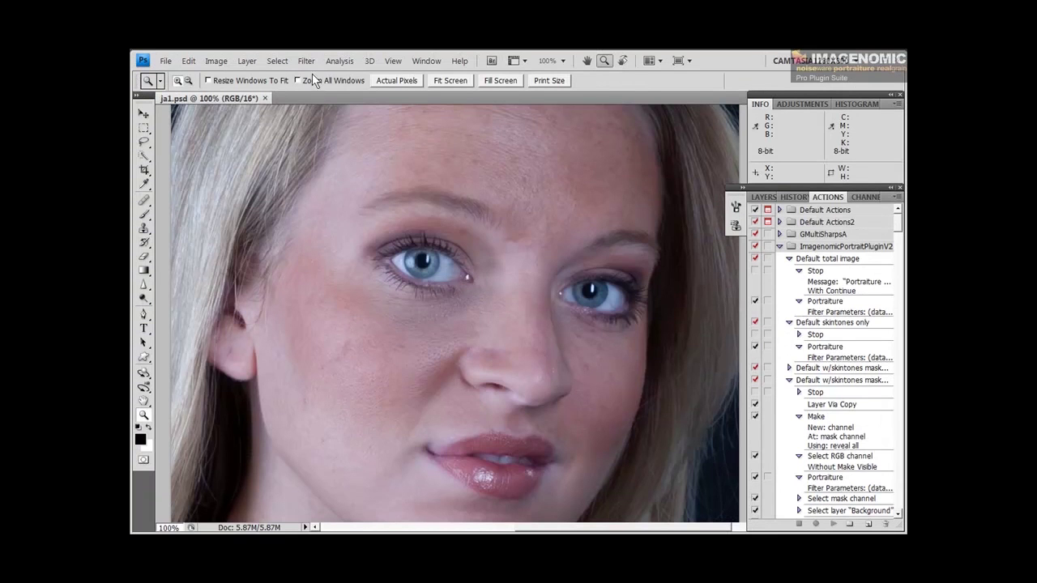
left_click(311, 63)
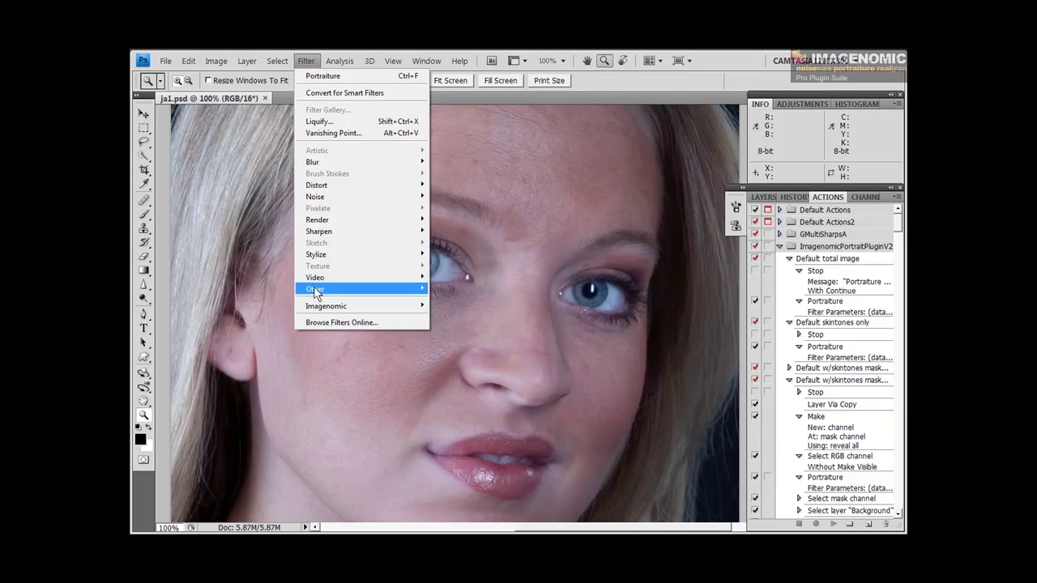
mouse_move(409, 313)
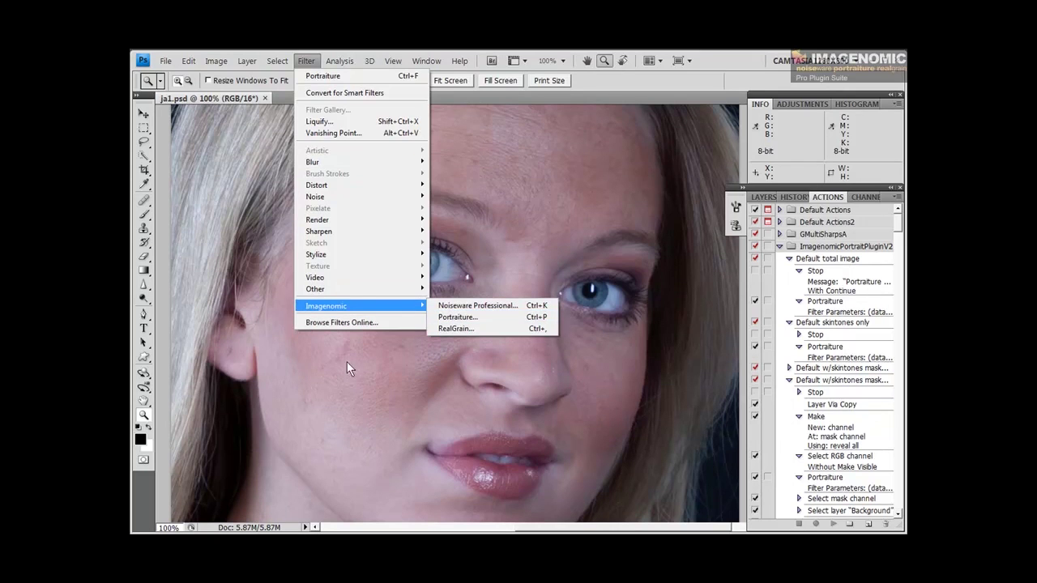
left_click(276, 376)
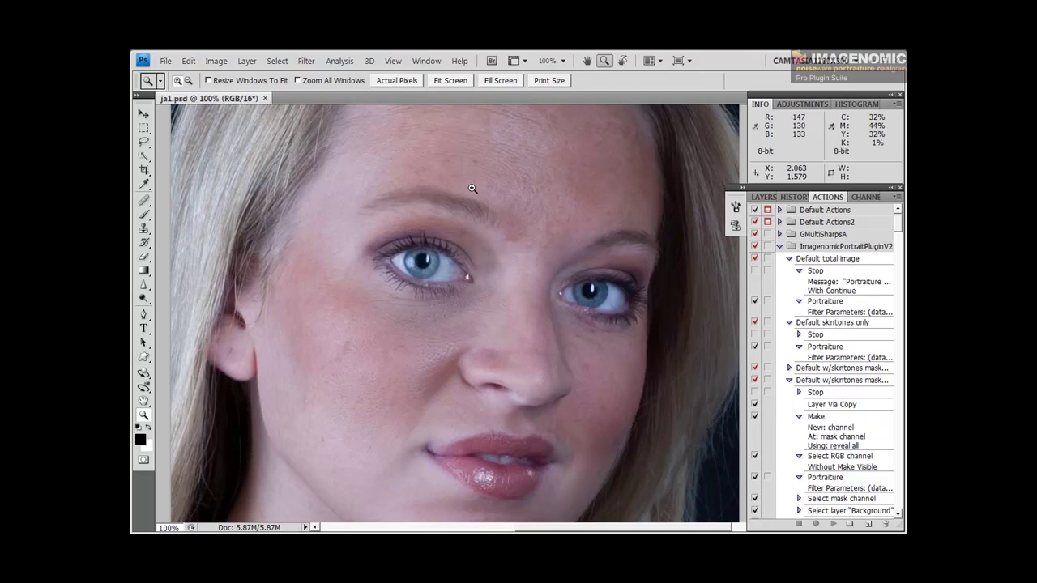
left_click(391, 161, "alt")
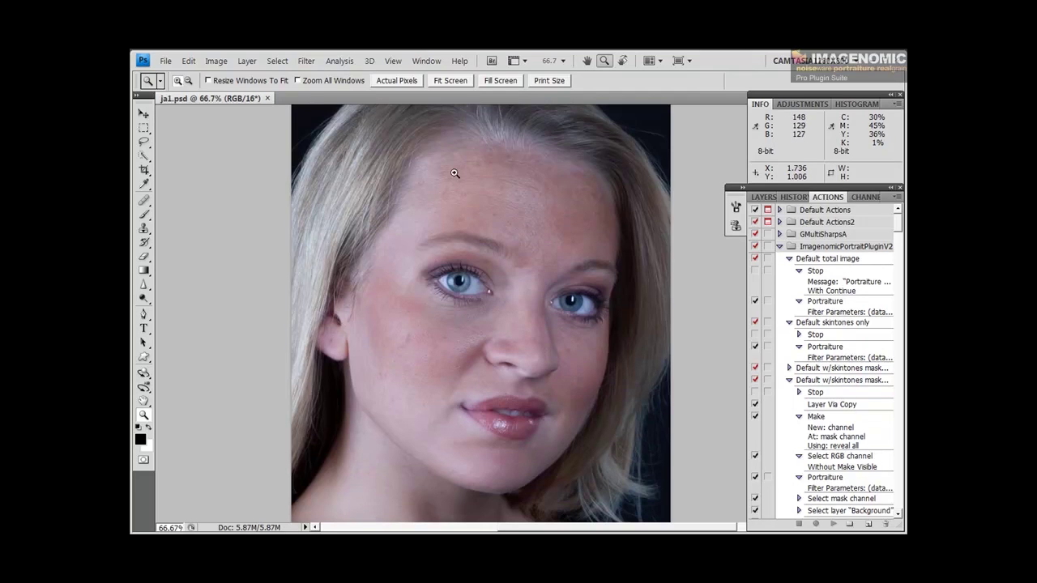
Open the Imagenomic Portraiture filter for the portrait
left_click(307, 61)
mouse_move(382, 306)
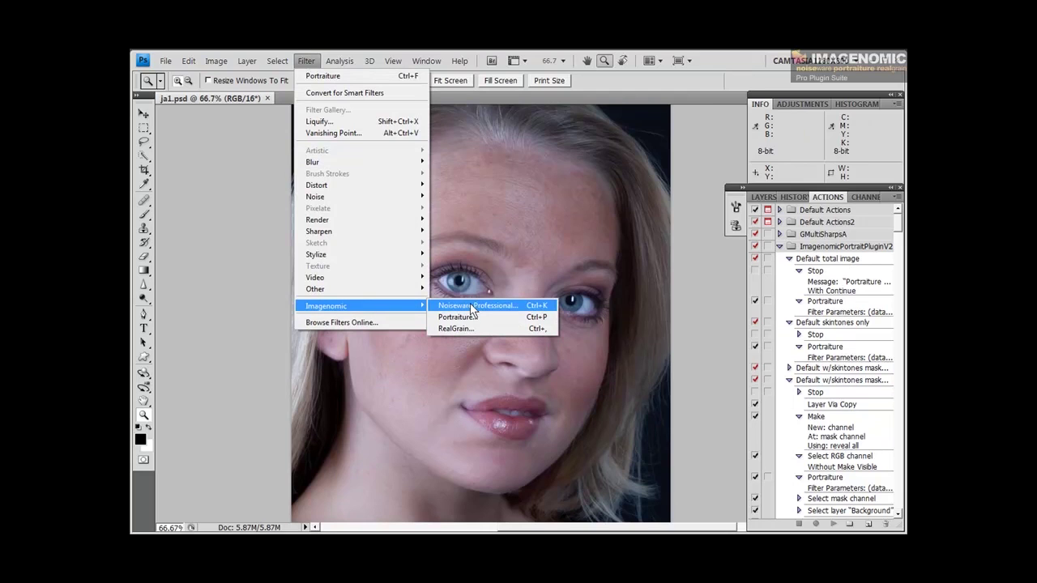
left_click(536, 317)
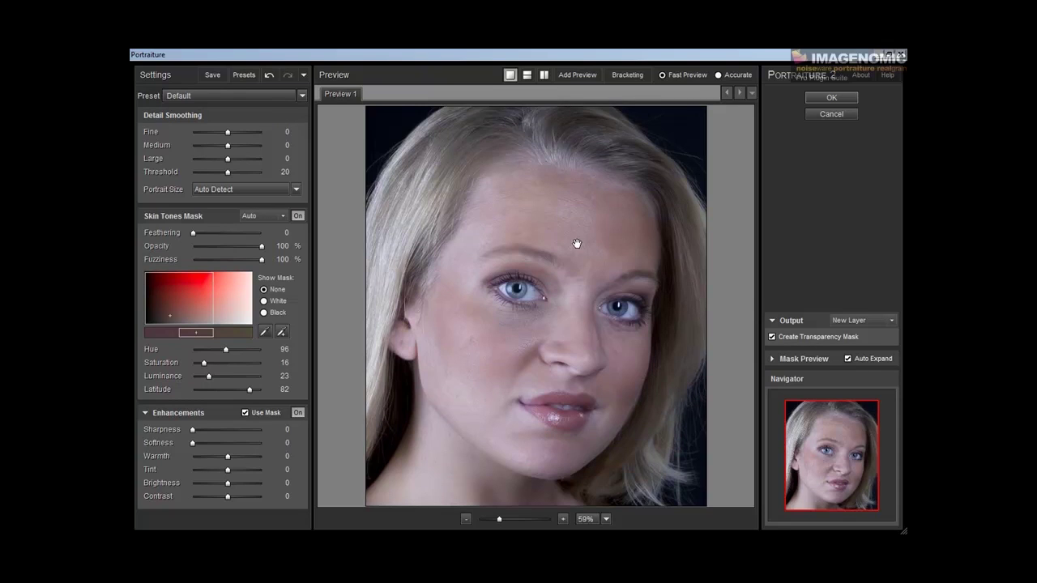
Compare the original and smoothed face side by side, checking the skin at 100% and the whole face at 50%
left_click(544, 75)
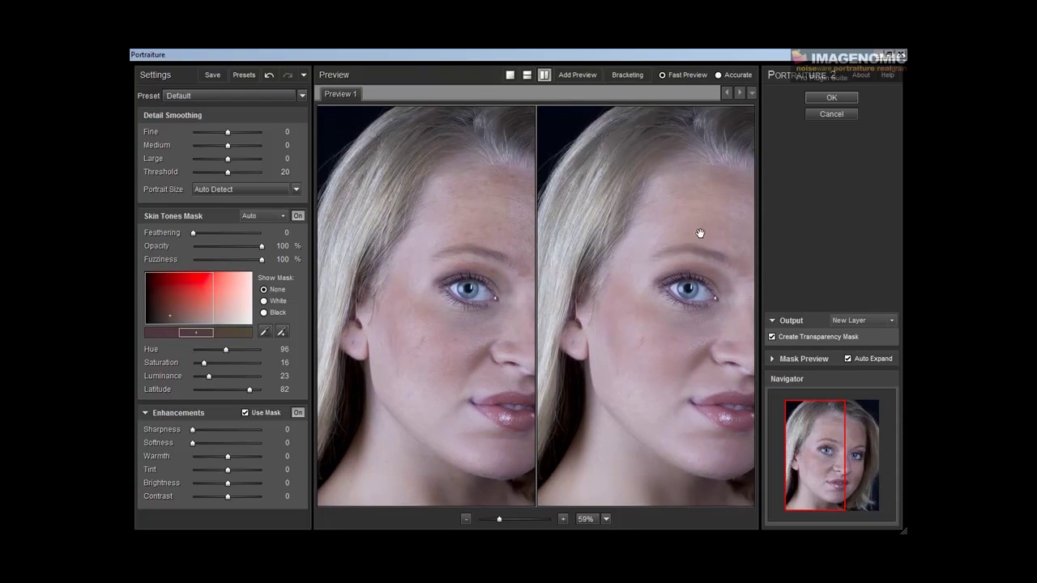
left_click_drag(704, 232, 633, 238)
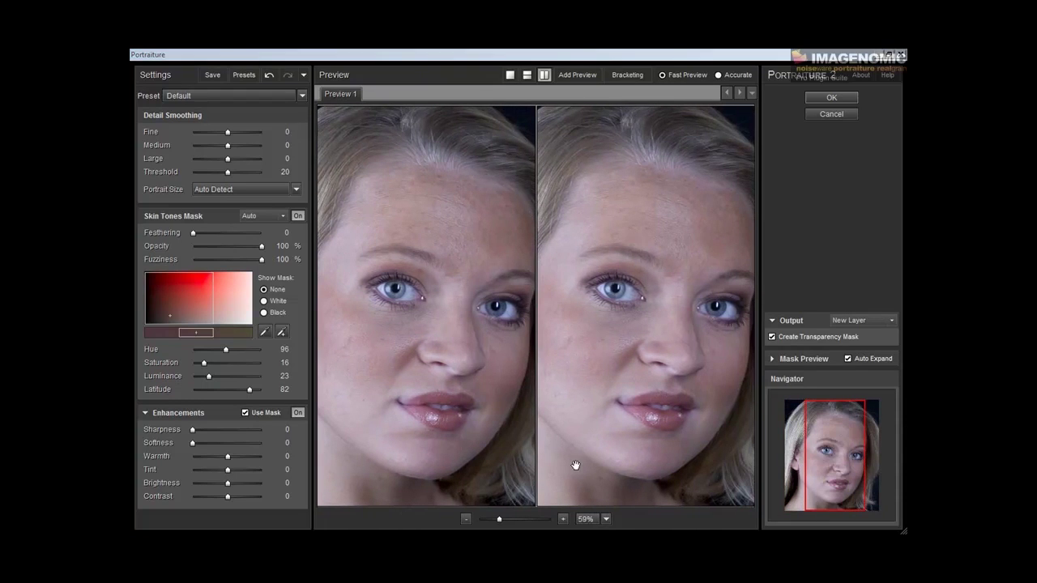
left_click(562, 519)
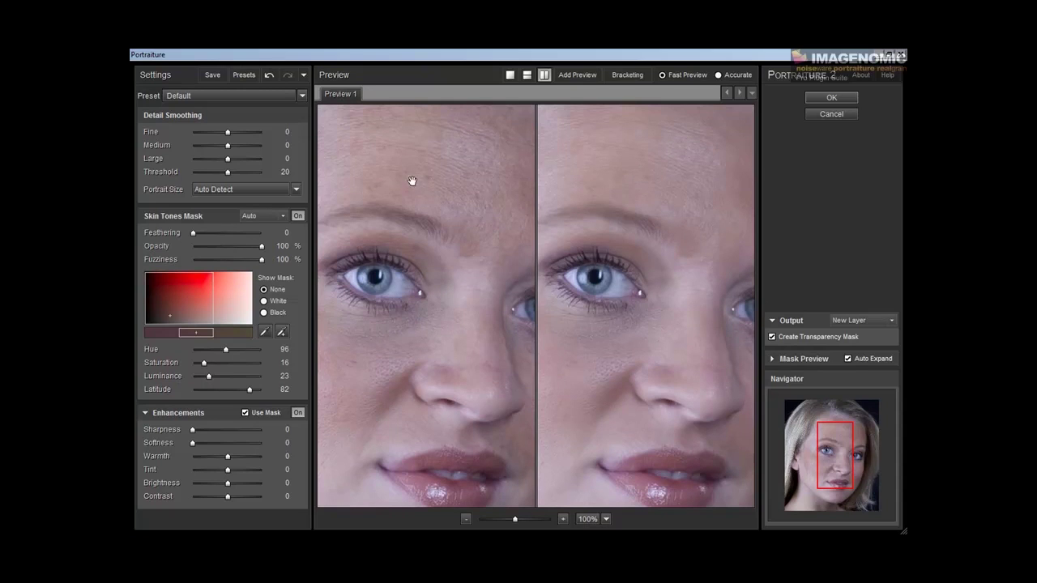
scroll(575, 372, "down", 2)
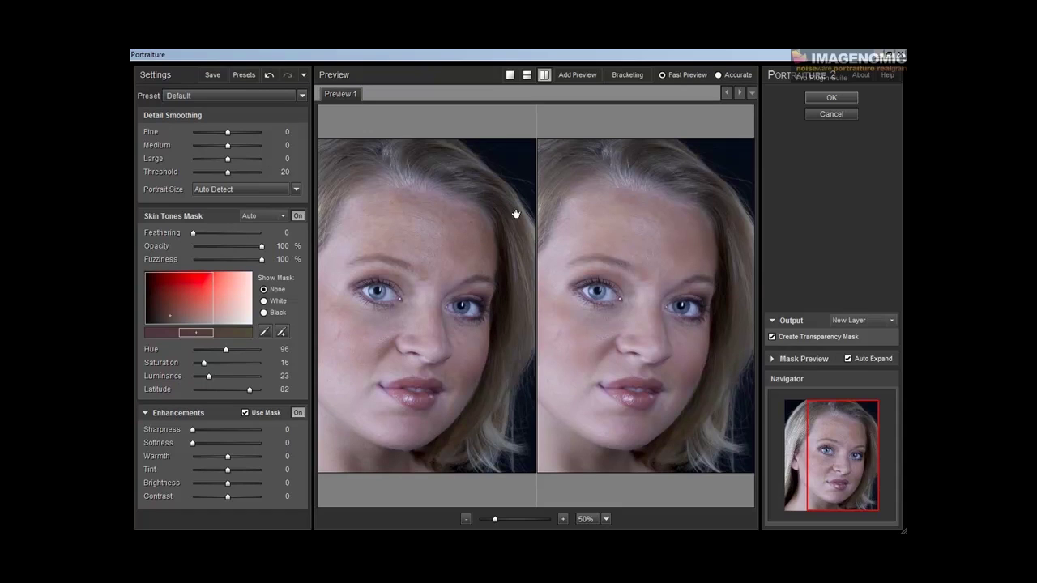
left_click_drag(639, 231, 648, 232)
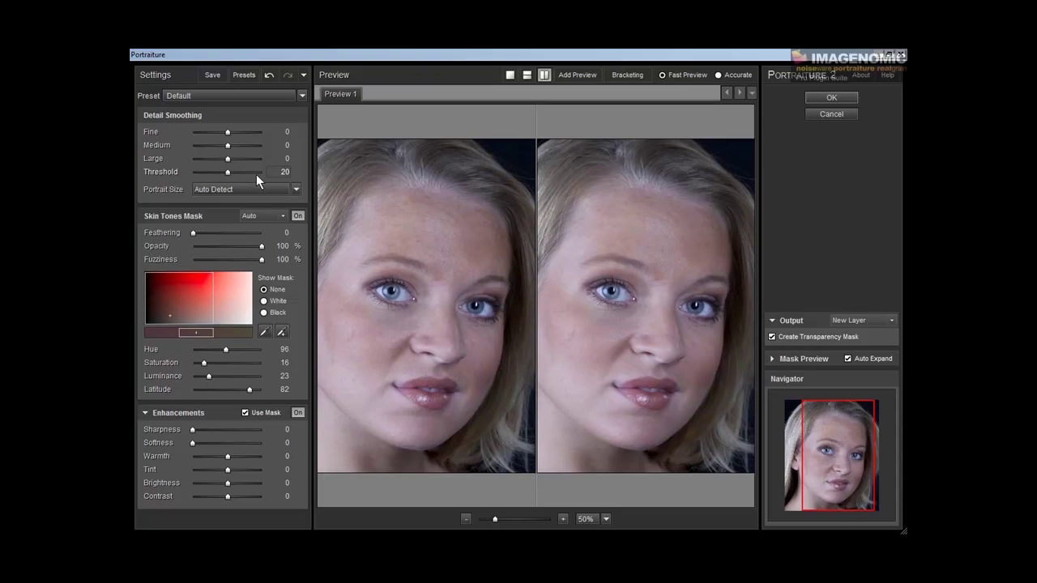
Set Detail Smoothing to Fine -20, Large +20 and Threshold 40, with portrait size Medium (8x10 - 11x16)
left_click_drag(227, 171, 260, 162)
left_click_drag(227, 131, 192, 132)
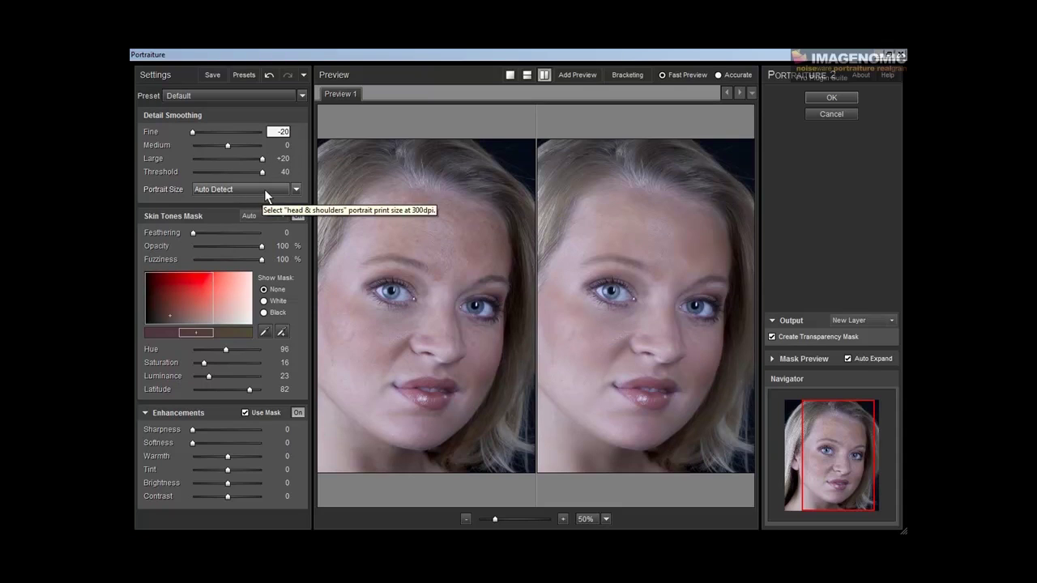
left_click(296, 189)
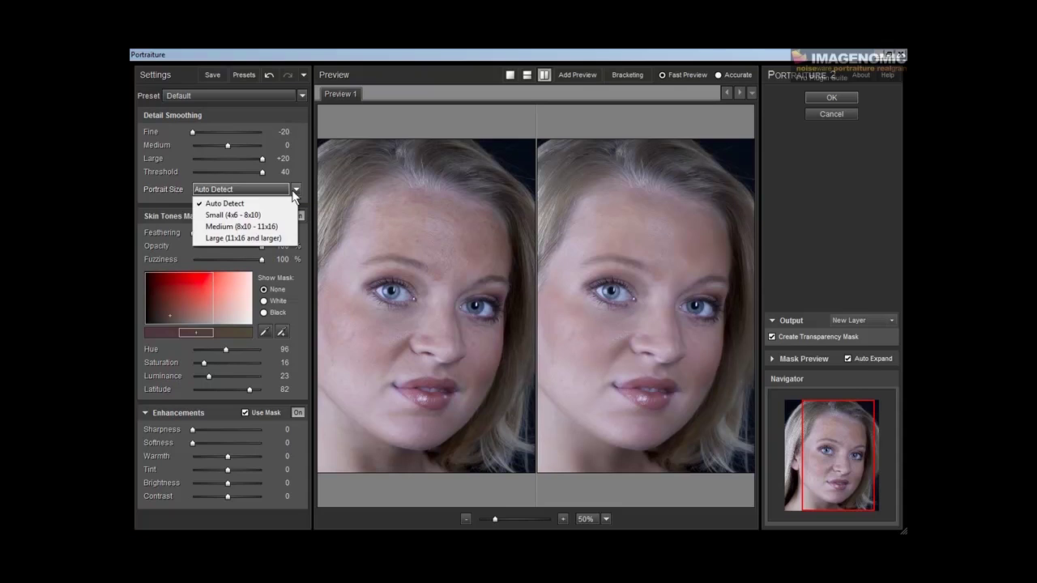
left_click(221, 224)
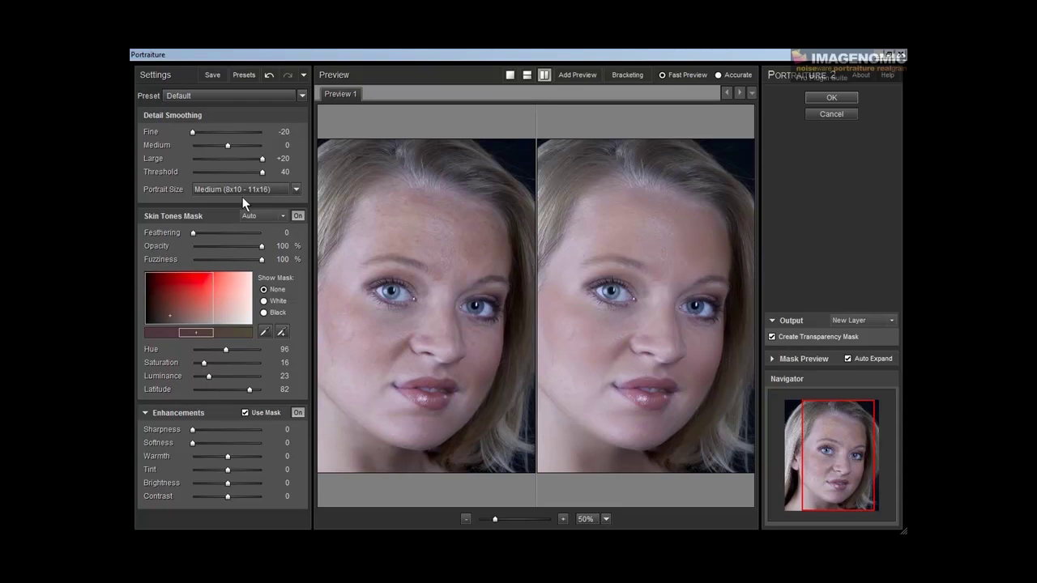
Build a custom skin tones mask by sampling the forehead above the nose and adding a second forehead tone above the eyebrow
left_click(510, 75)
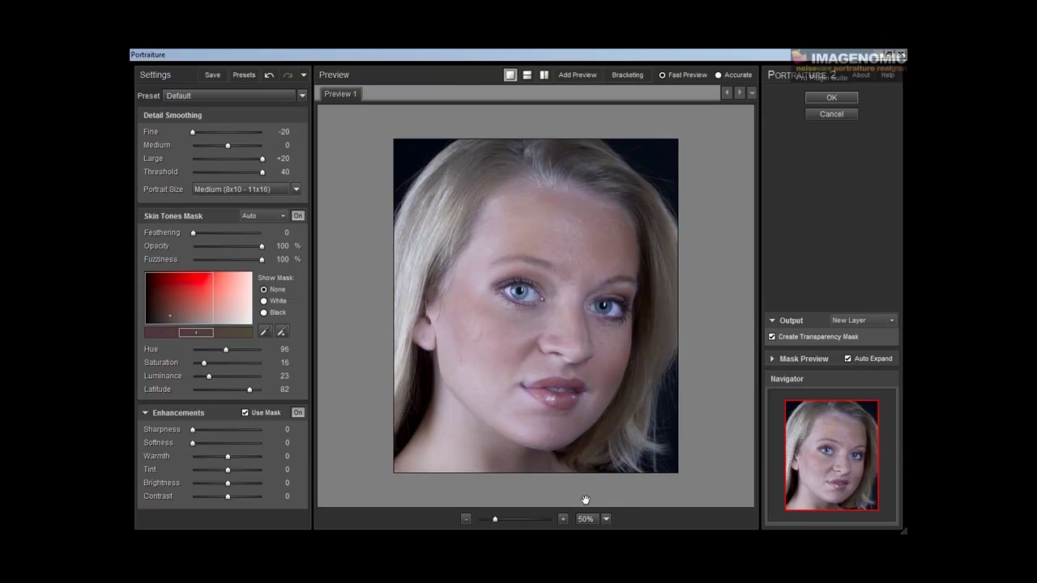
left_click(563, 518)
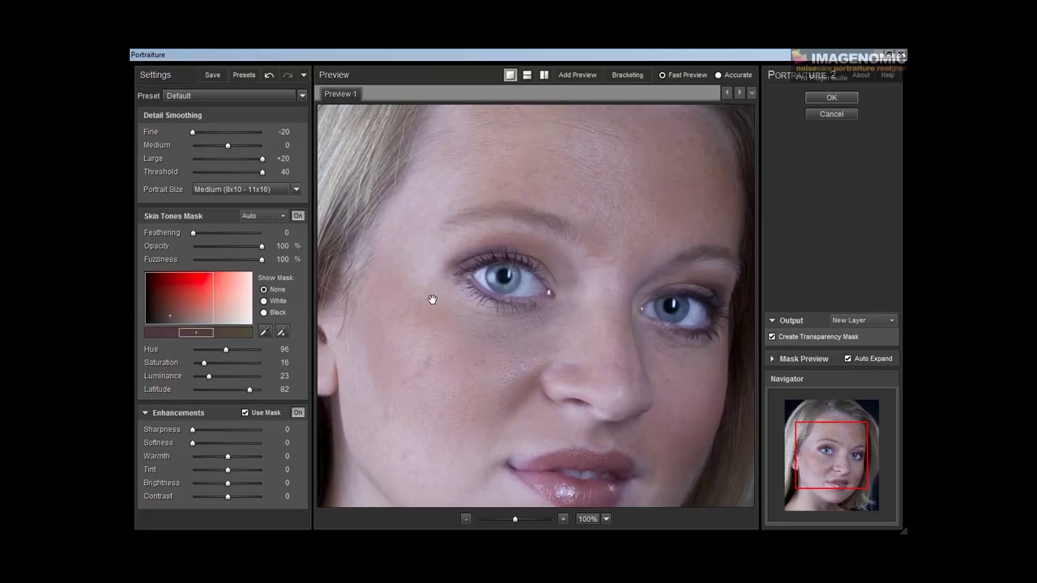
left_click(444, 349, "alt")
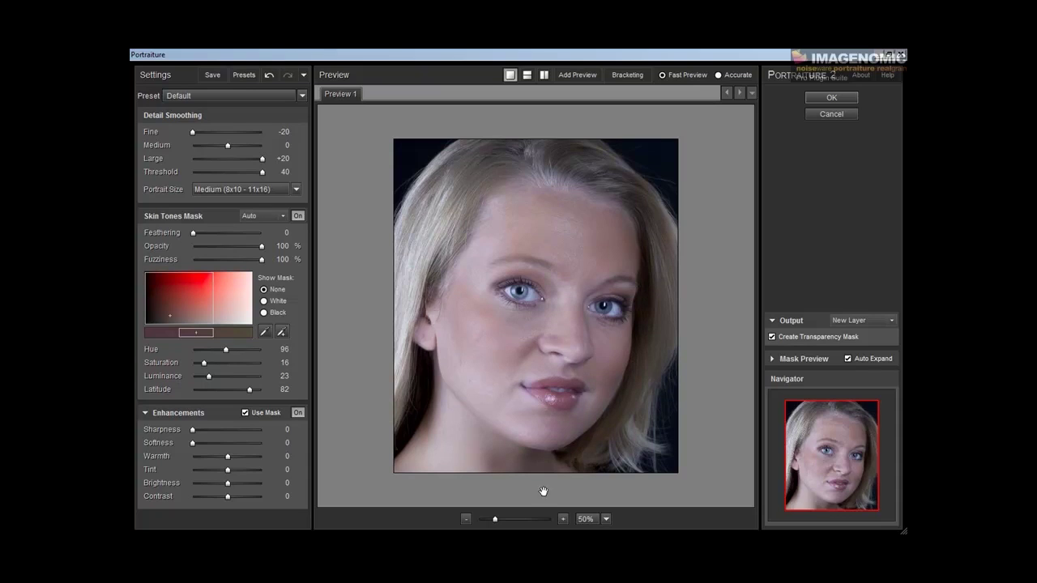
left_click(563, 518)
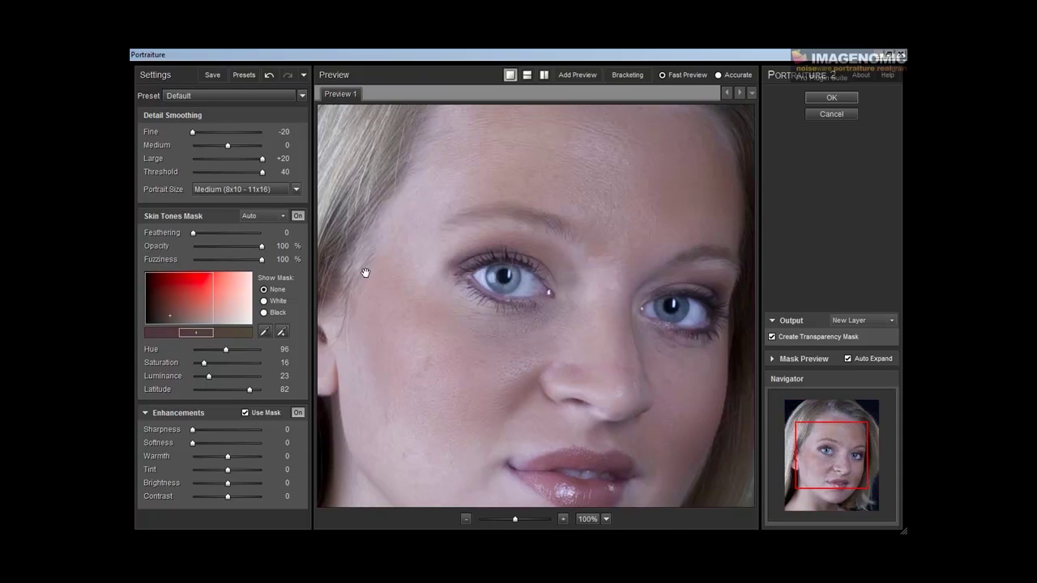
left_click(265, 333)
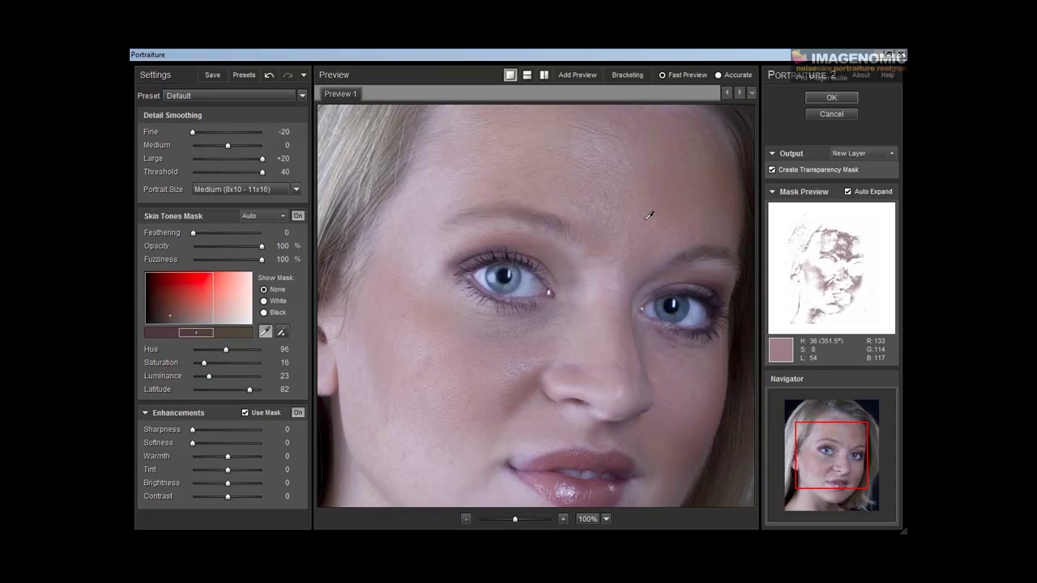
left_click(649, 215)
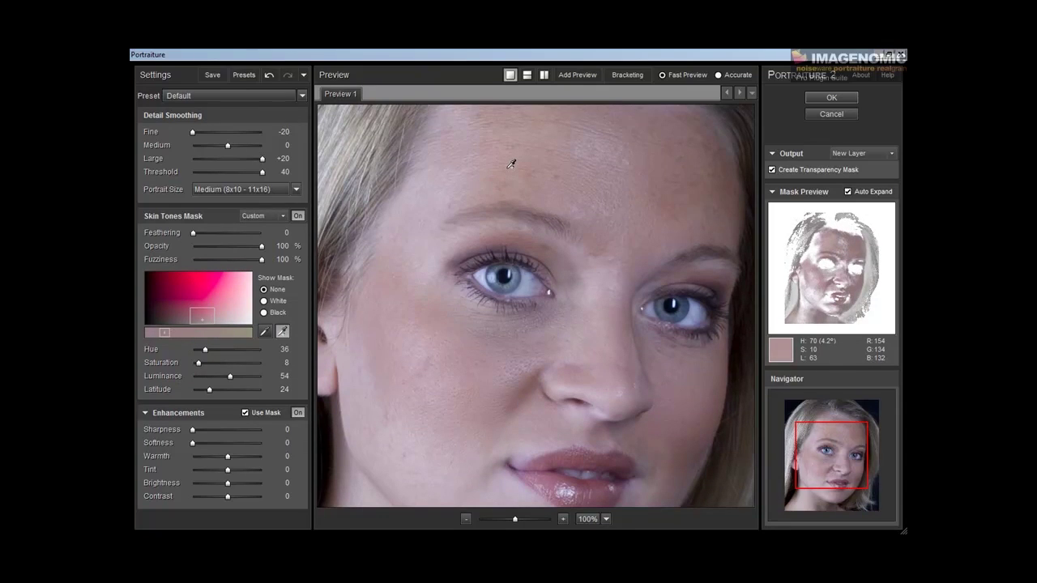
left_click(511, 166)
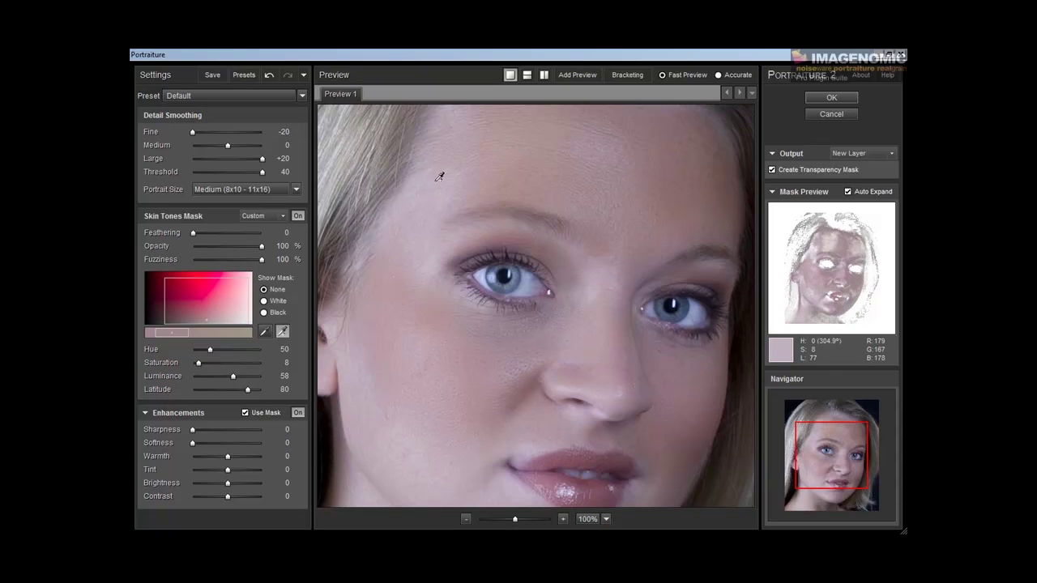
Set the Warmth enhancement to -2
left_click(466, 519)
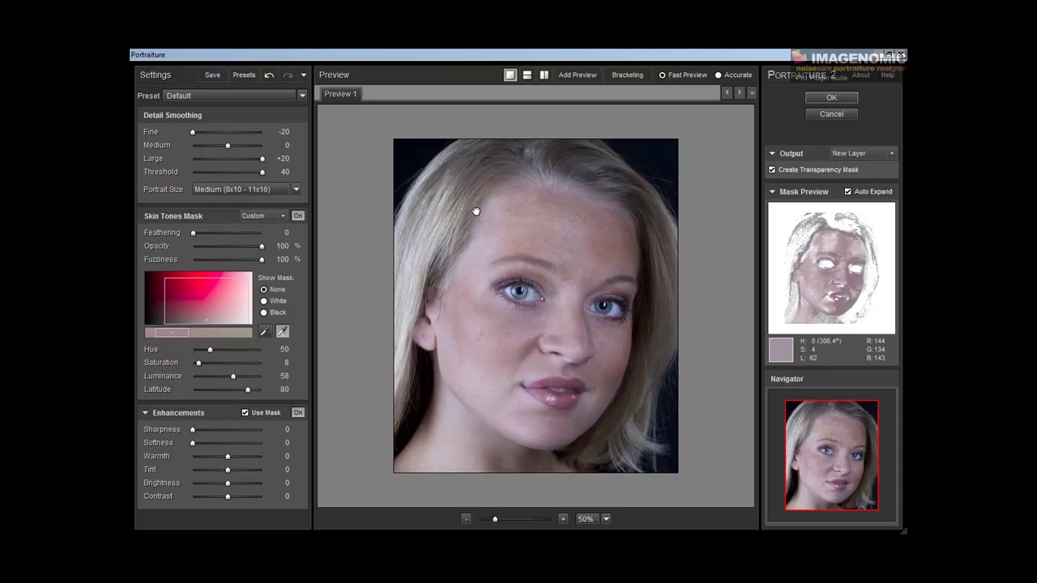
left_click(547, 251)
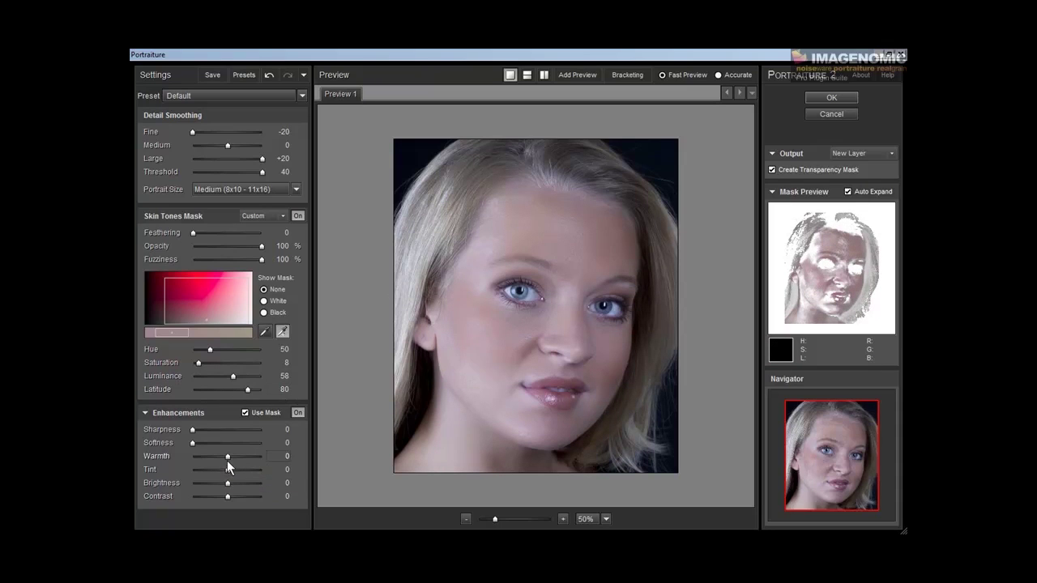
left_click_drag(225, 458, 220, 457)
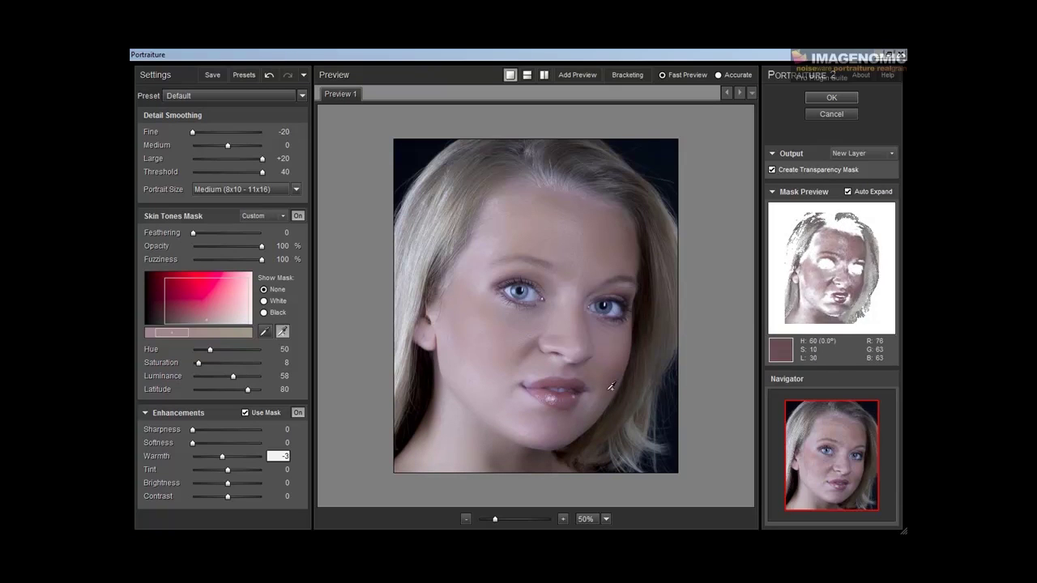
Examine the skin texture around the eye and forehead at 200%, and compare the whole face before and after side by side
left_click(562, 518)
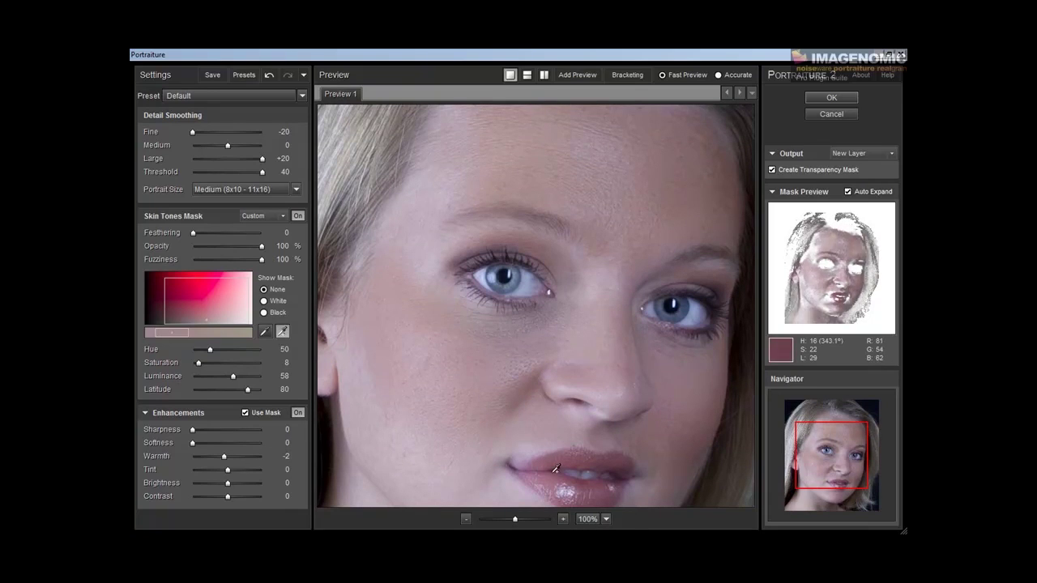
left_click(562, 518)
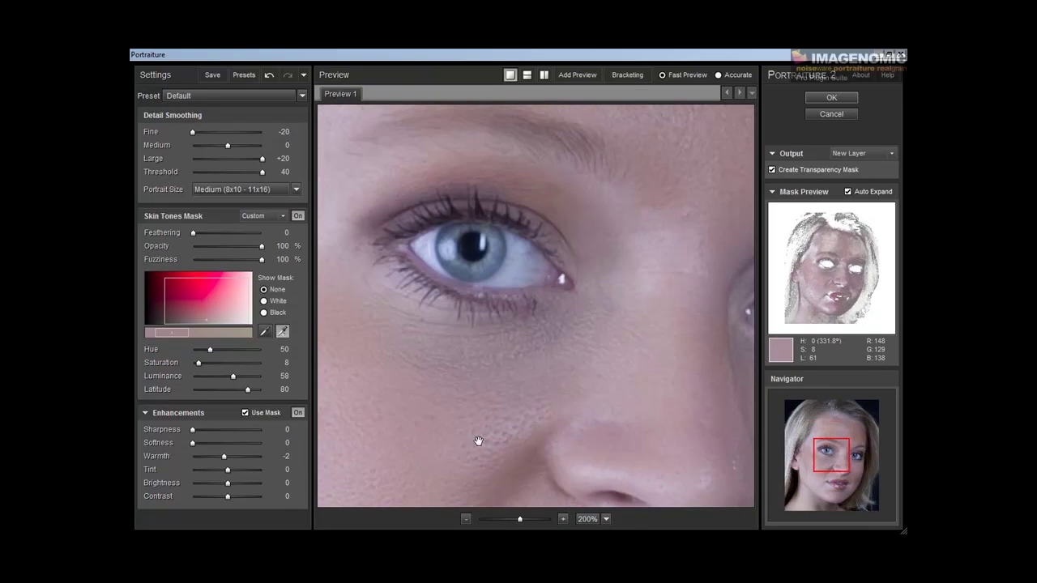
left_click_drag(477, 440, 484, 382)
scroll(527, 294, "up", 5)
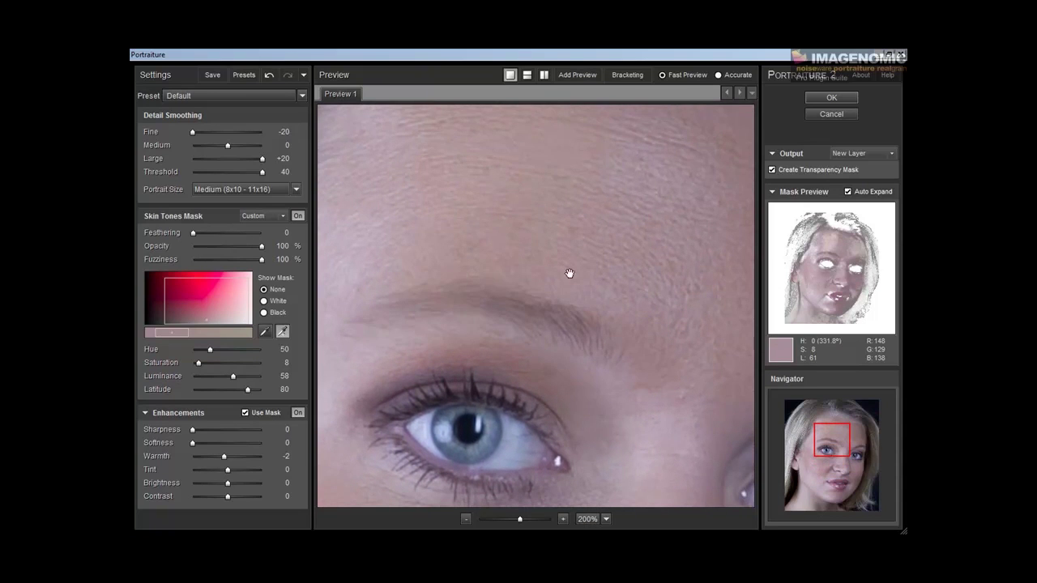
left_click(466, 518)
left_click(466, 518)
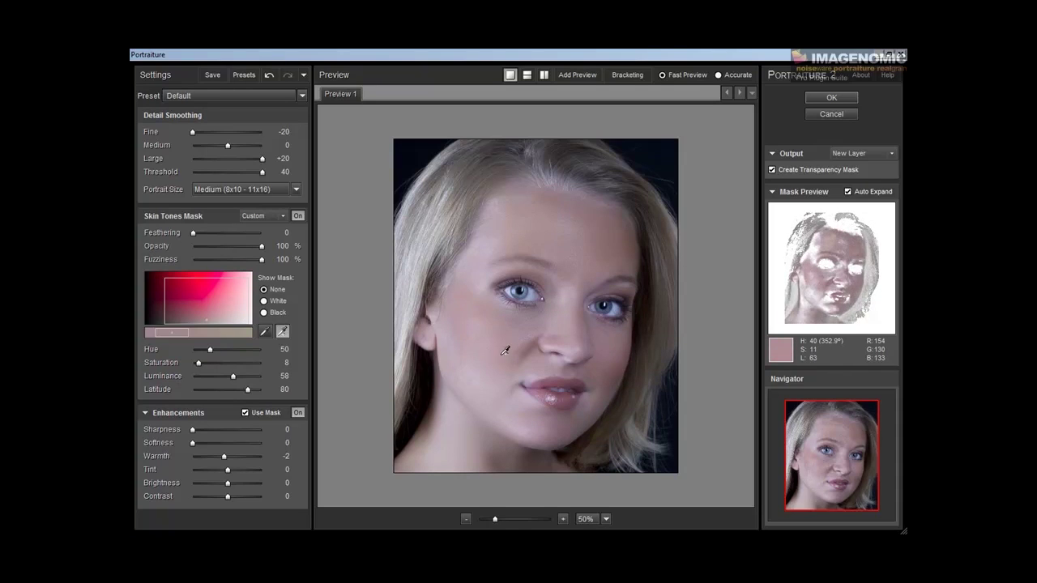
left_click(543, 74)
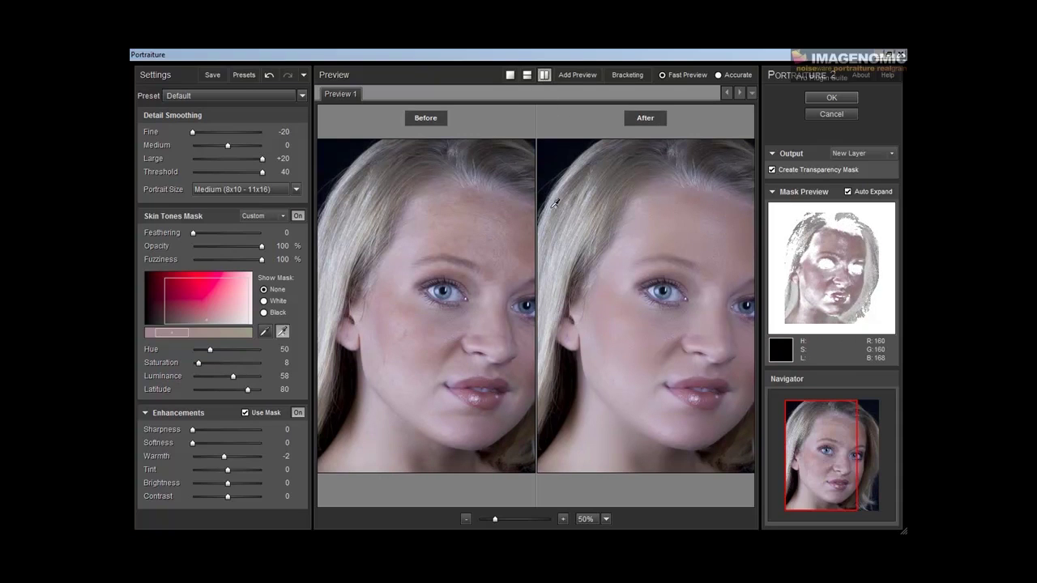
left_click_drag(483, 240, 436, 241)
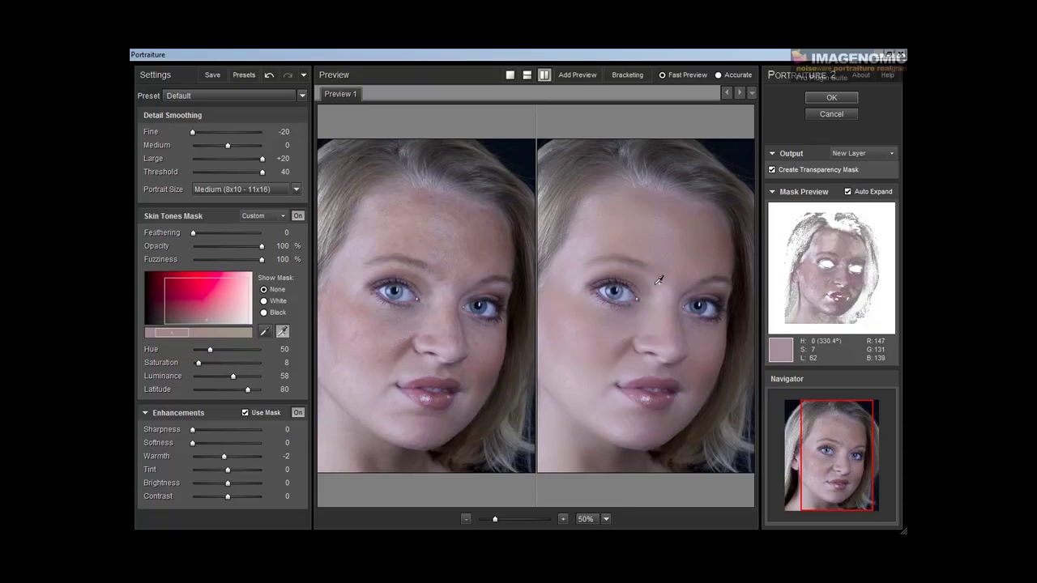
Set the Sharpness enhancement to 20 and check the eyes, nose and lips at 100%
left_click(563, 519)
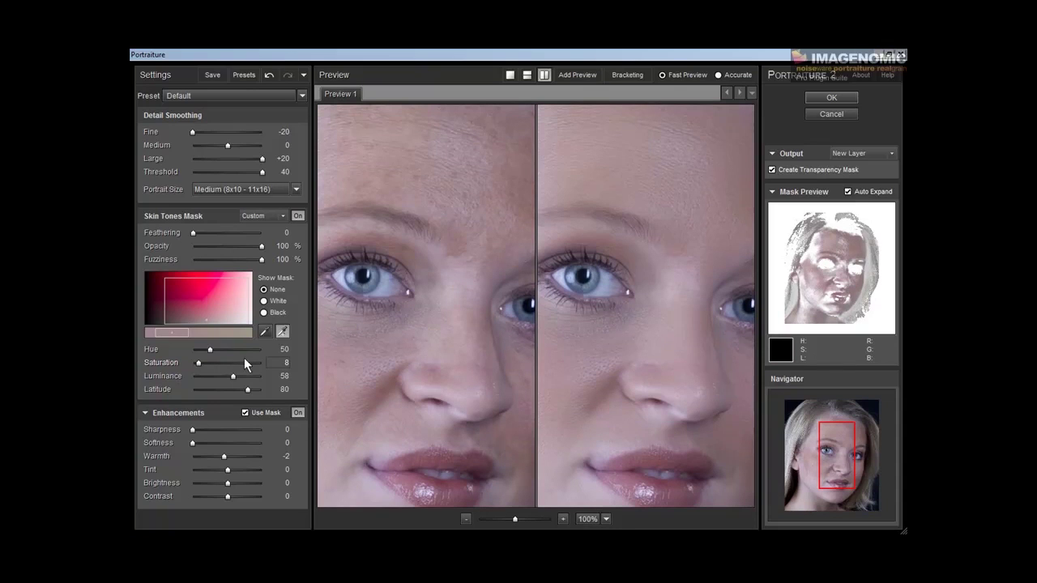
left_click_drag(194, 433, 199, 432)
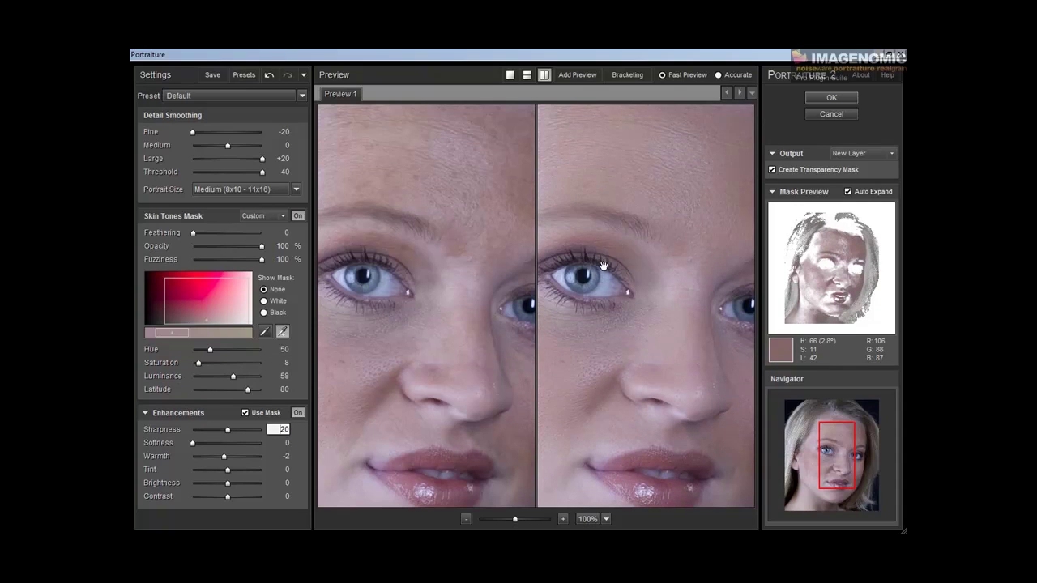
left_click_drag(674, 280, 616, 273)
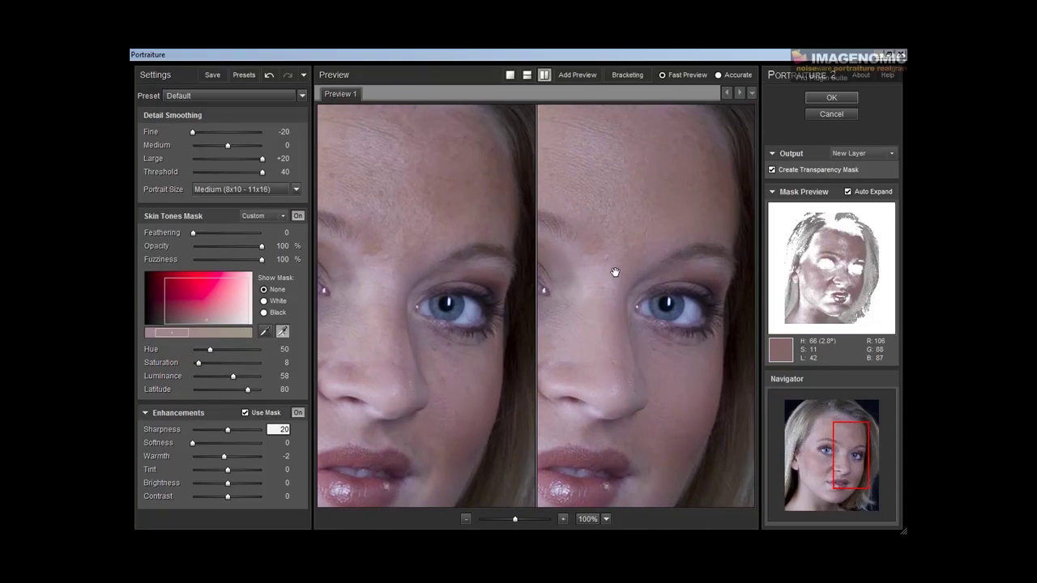
left_click_drag(628, 328, 681, 264)
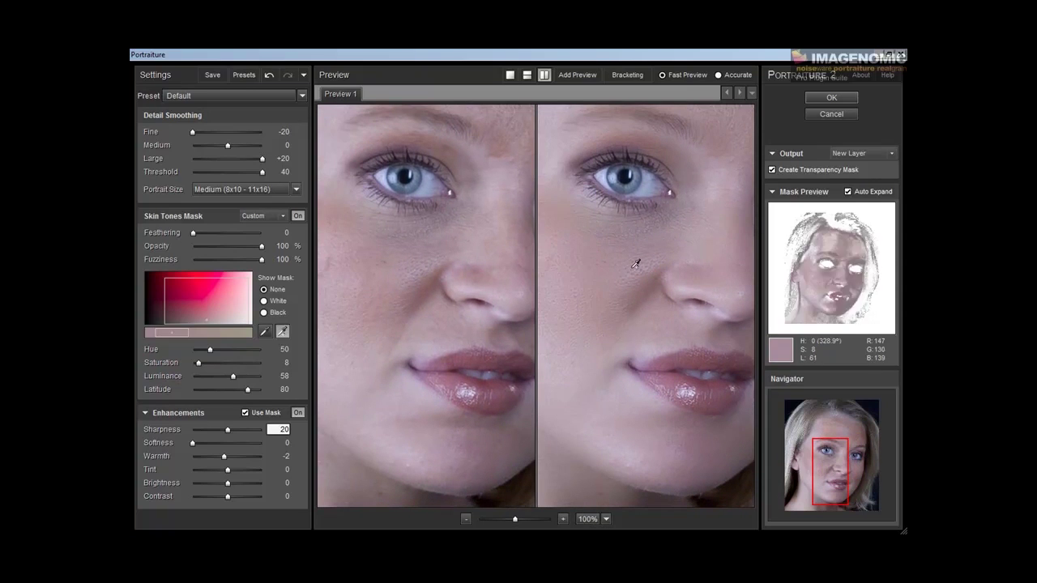
Load the Default preset and set Detail Smoothing to Fine -20, Large +20 and Threshold 40, comparing the result against Threshold 0
left_click(465, 519)
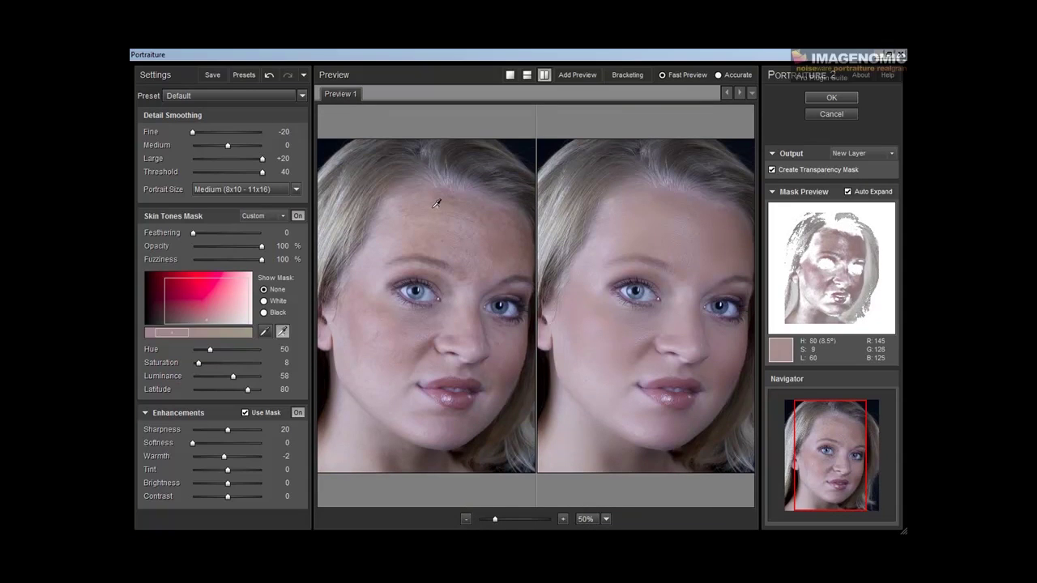
left_click(241, 96)
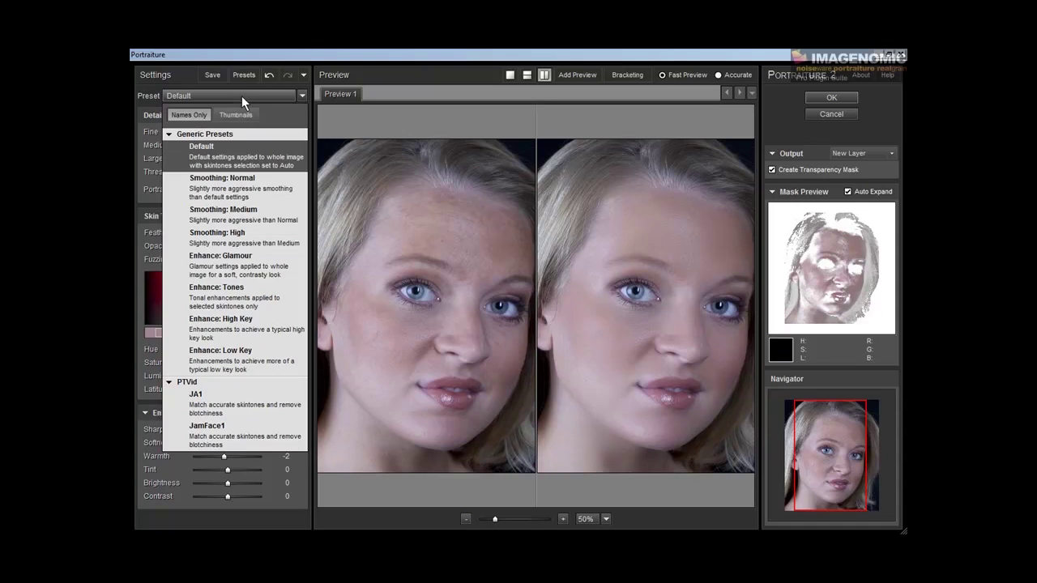
left_click(230, 148)
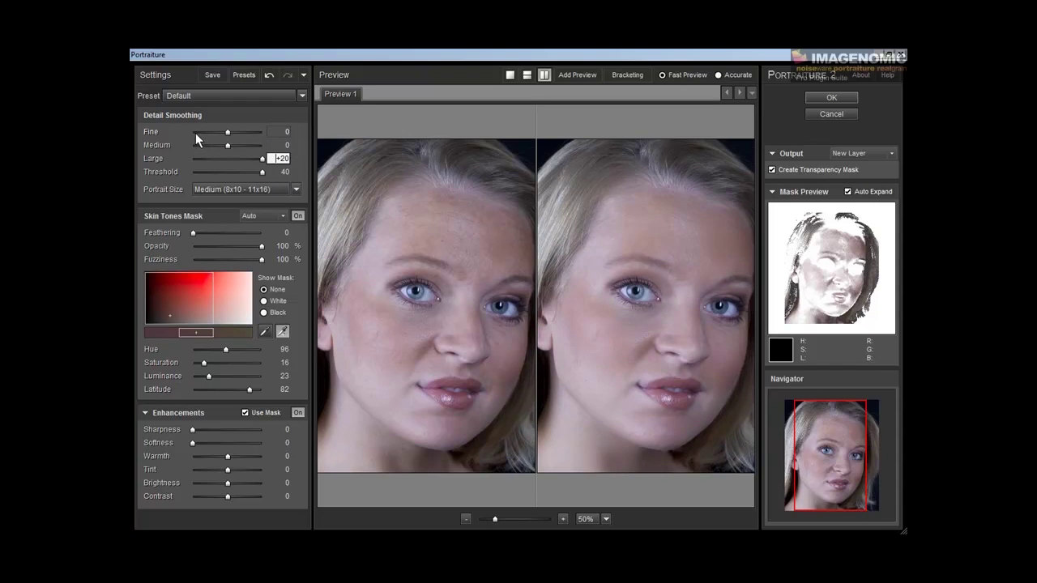
left_click_drag(196, 132, 174, 135)
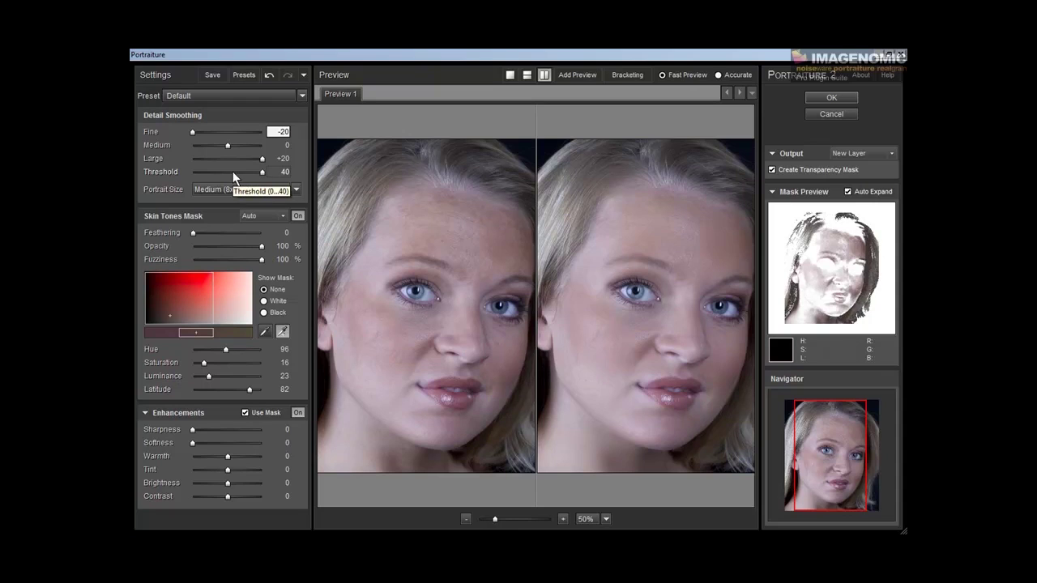
left_click_drag(256, 172, 193, 178)
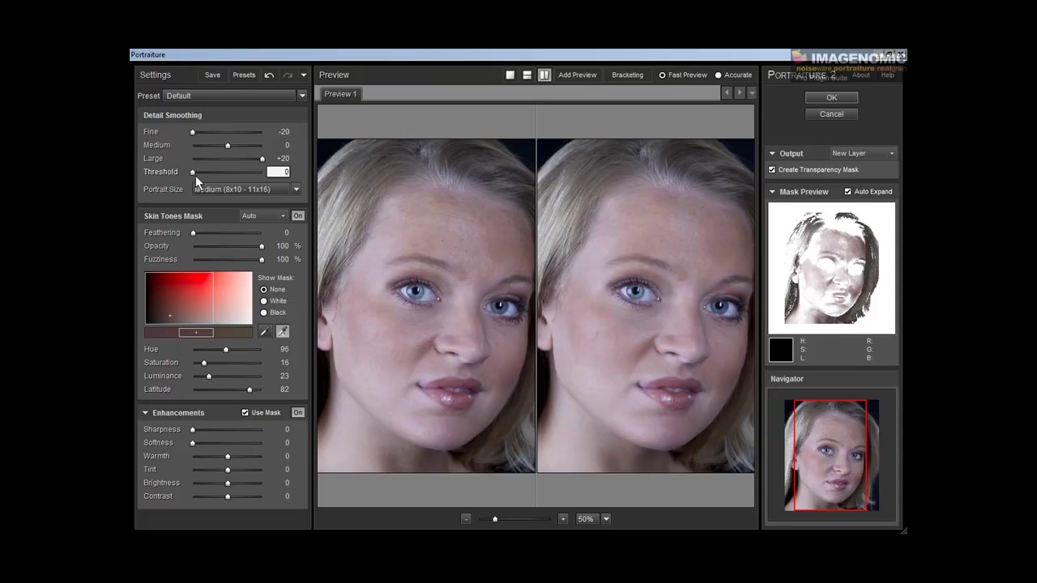
left_click_drag(192, 171, 263, 171)
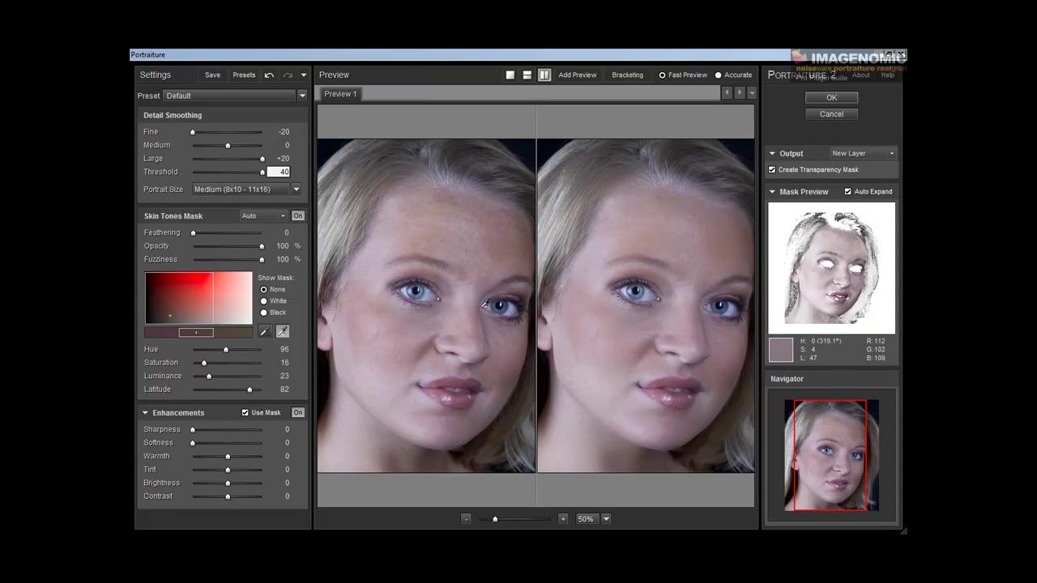
Start saving the current settings as a preset named JamFace2 in the PTVid preset group
left_click(211, 74)
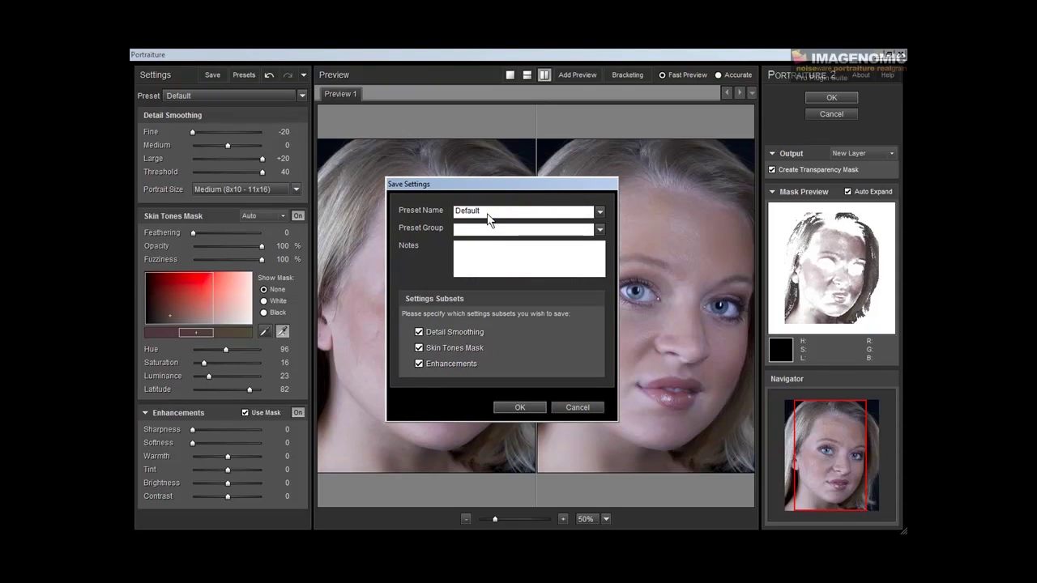
left_click_drag(488, 217, 403, 221)
type("Jam")
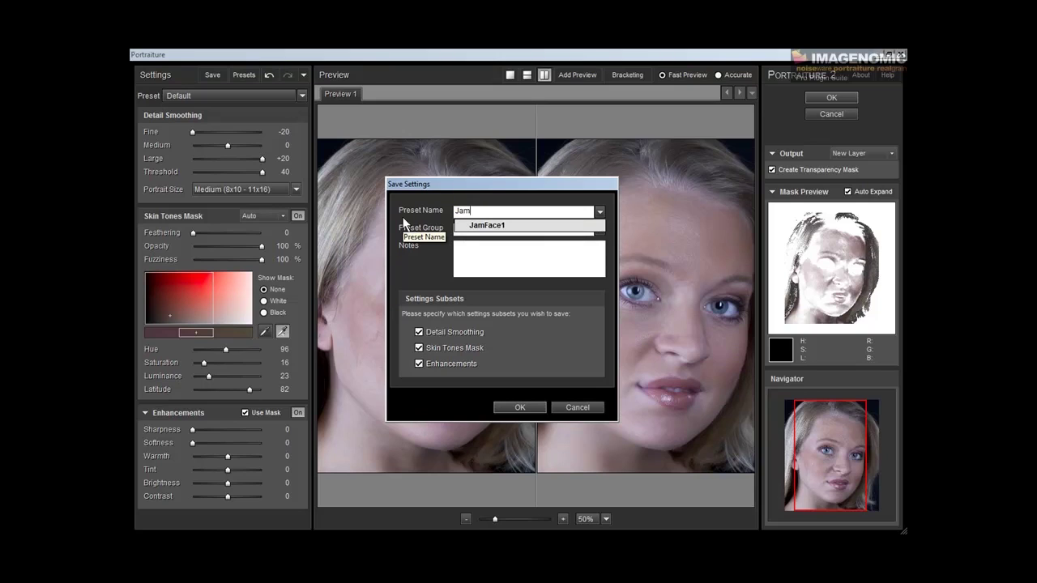
type("Face2")
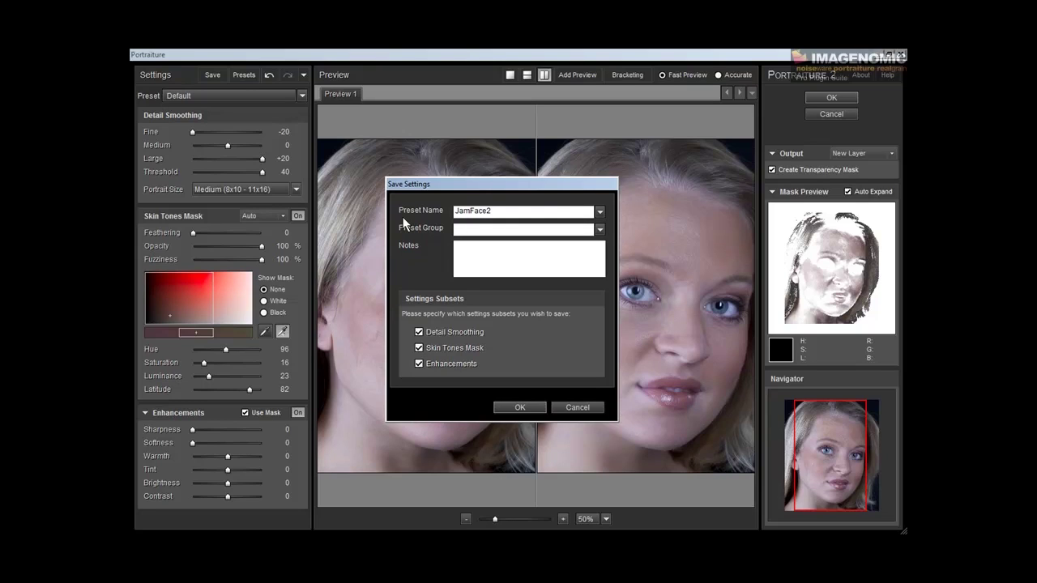
left_click(600, 231)
left_click(486, 241)
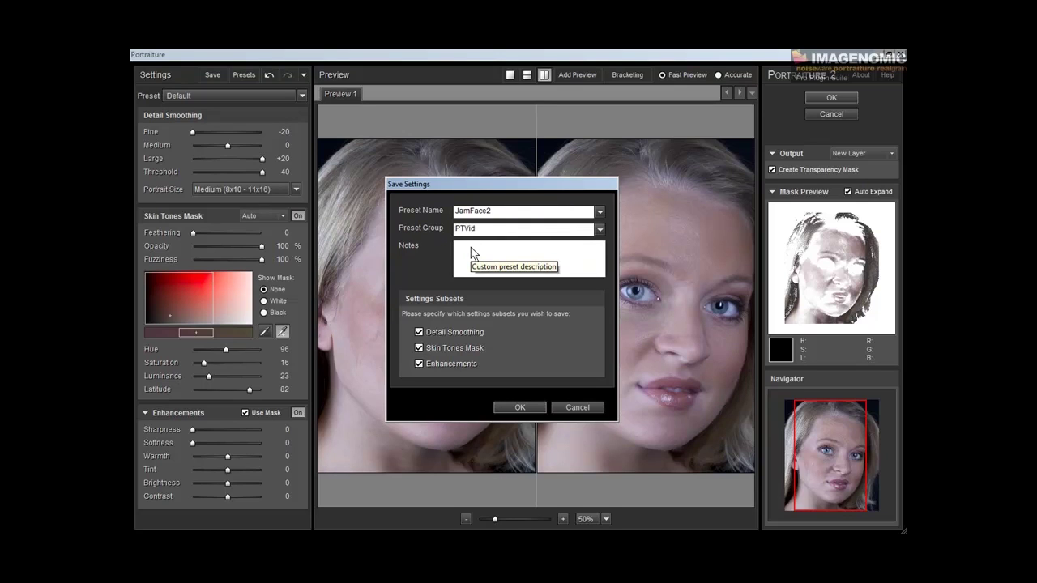
Add a note about clearing skin blotchiness from over tanning, save the preset, and check the saved presets in the Preset Manager
key("BackSpace")
type("Clear bloth")
type("chiness in Ja's skin from over tanning")
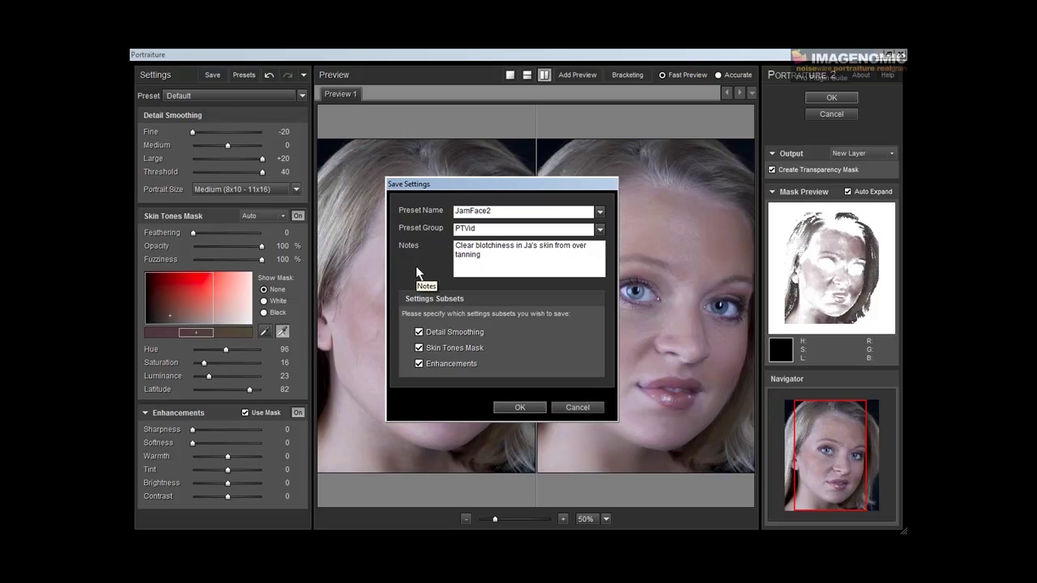
left_click(520, 408)
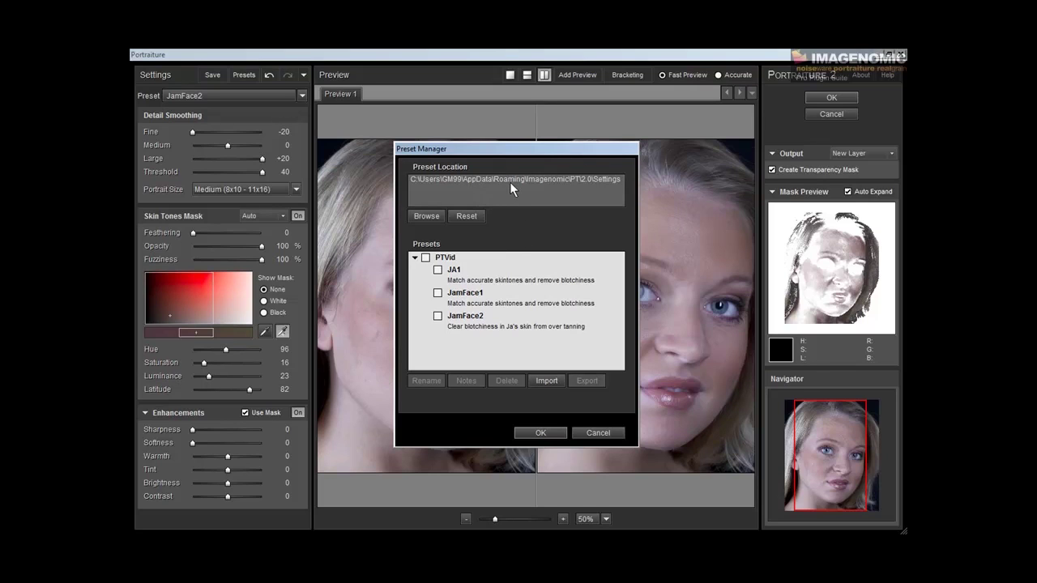
left_click(540, 433)
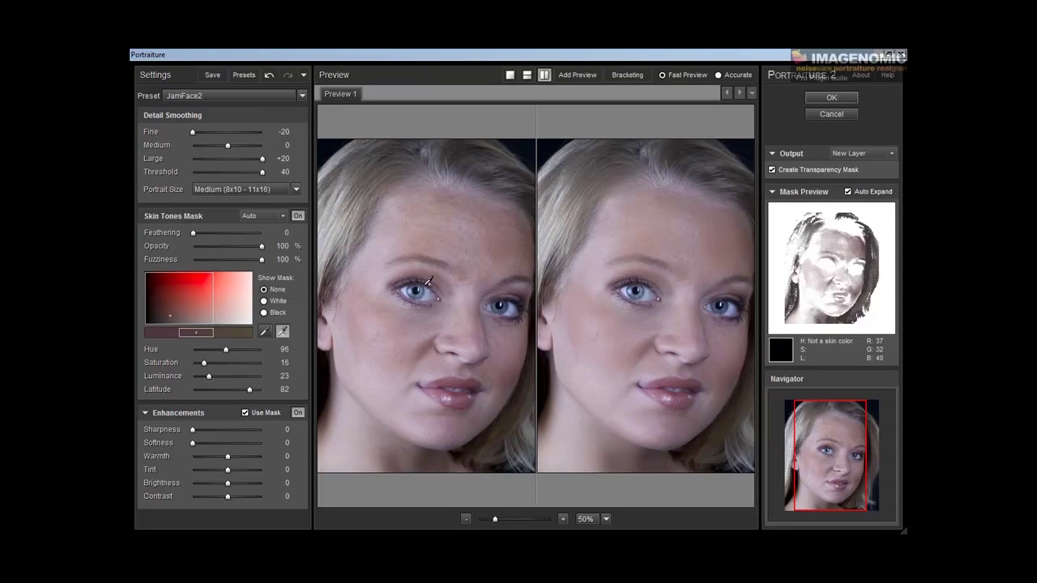
Examine the settings history, first as names only and then as enlarged thumbnails back to the initial settings
left_click(304, 77)
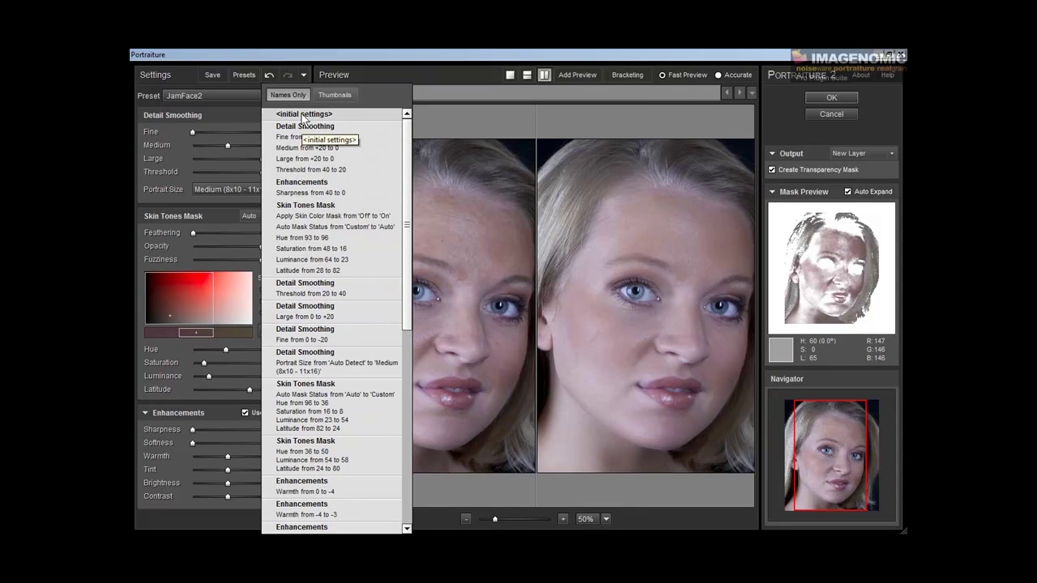
scroll(398, 292, "down", 10)
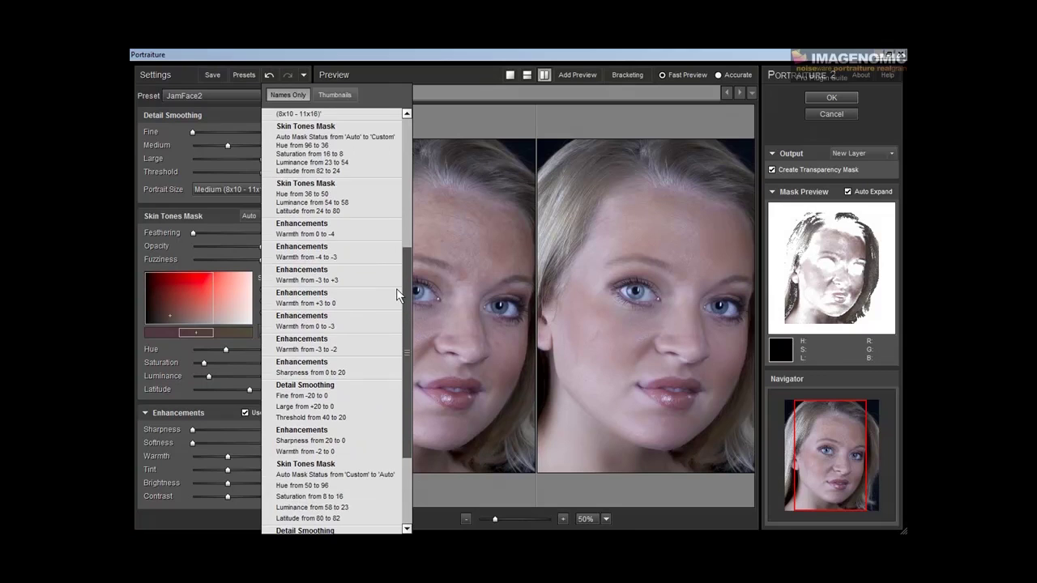
scroll(398, 371, "up", 10)
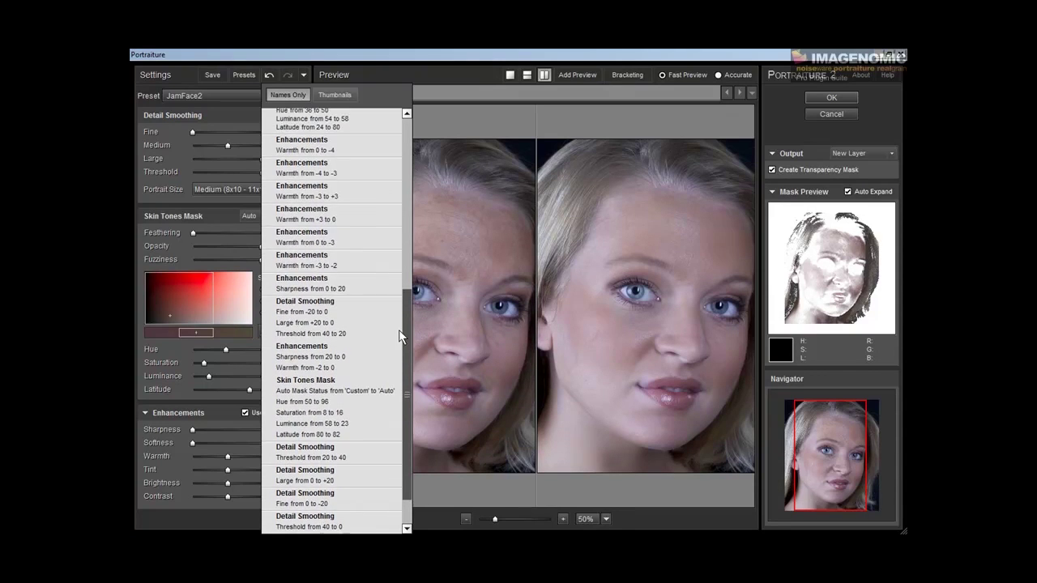
left_click(340, 94)
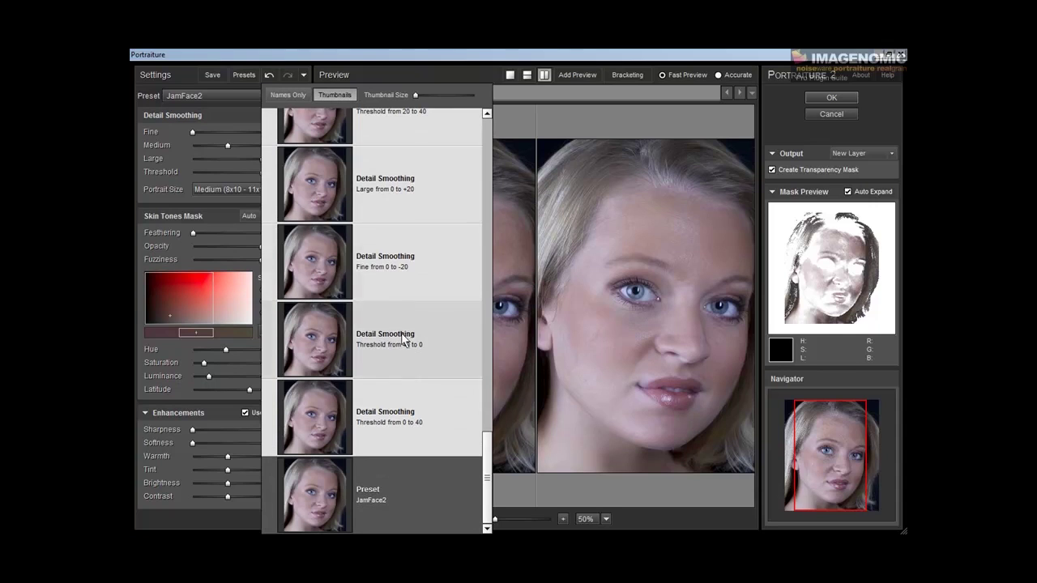
left_click_drag(417, 95, 440, 95)
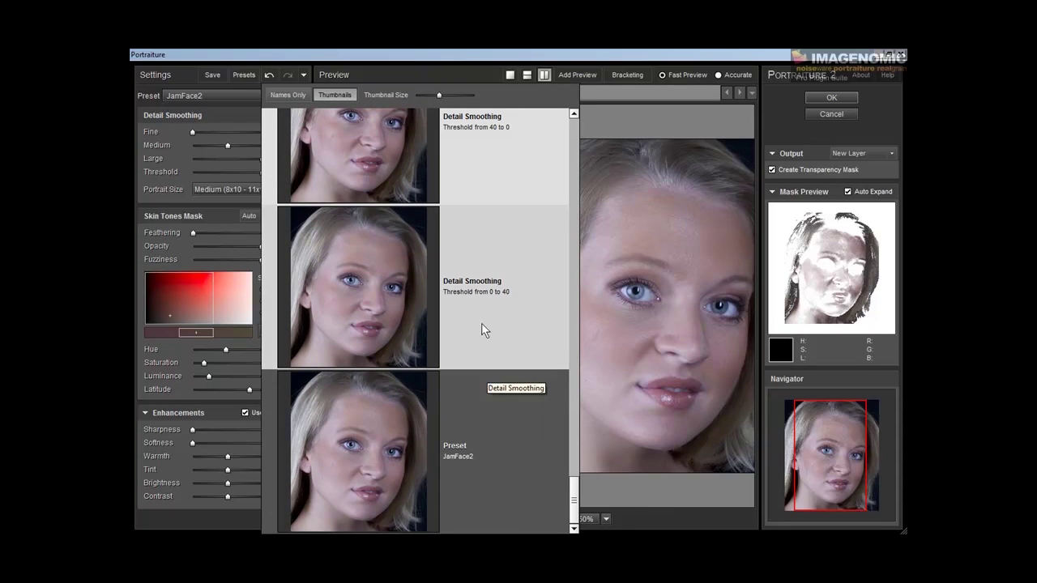
left_click_drag(573, 501, 572, 289)
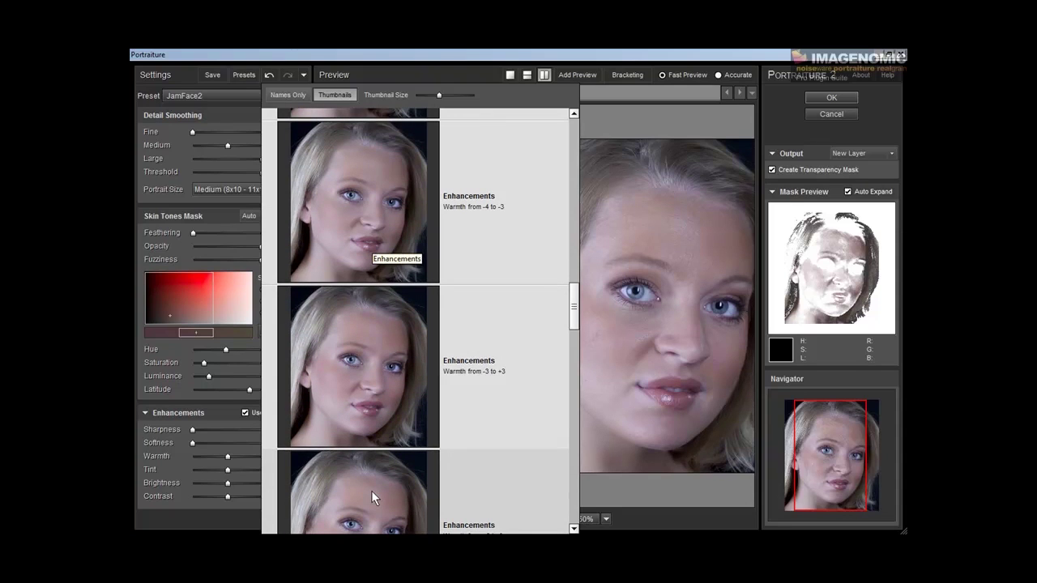
left_click_drag(565, 324, 572, 405)
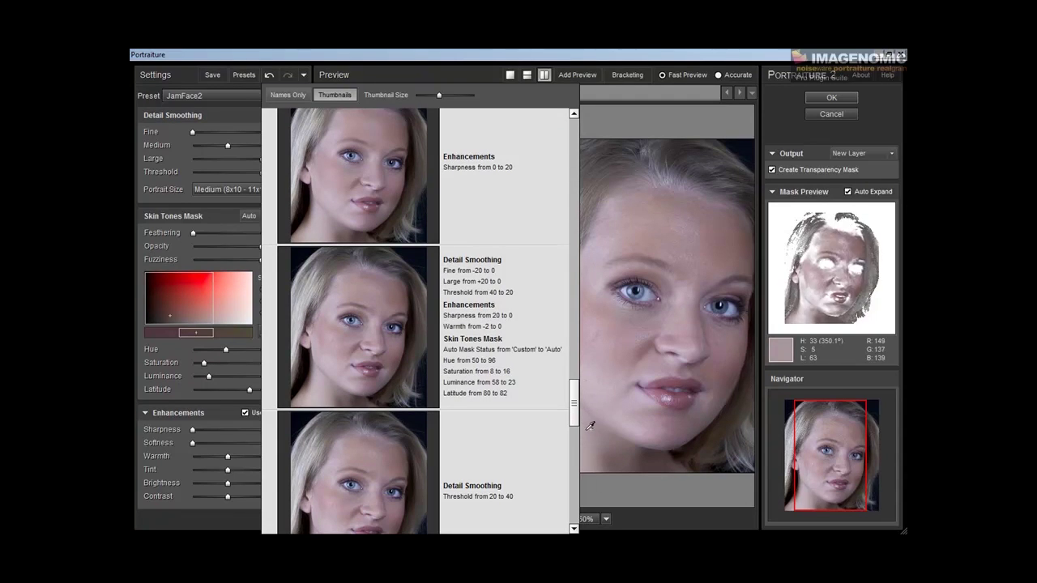
left_click_drag(575, 415, 572, 146)
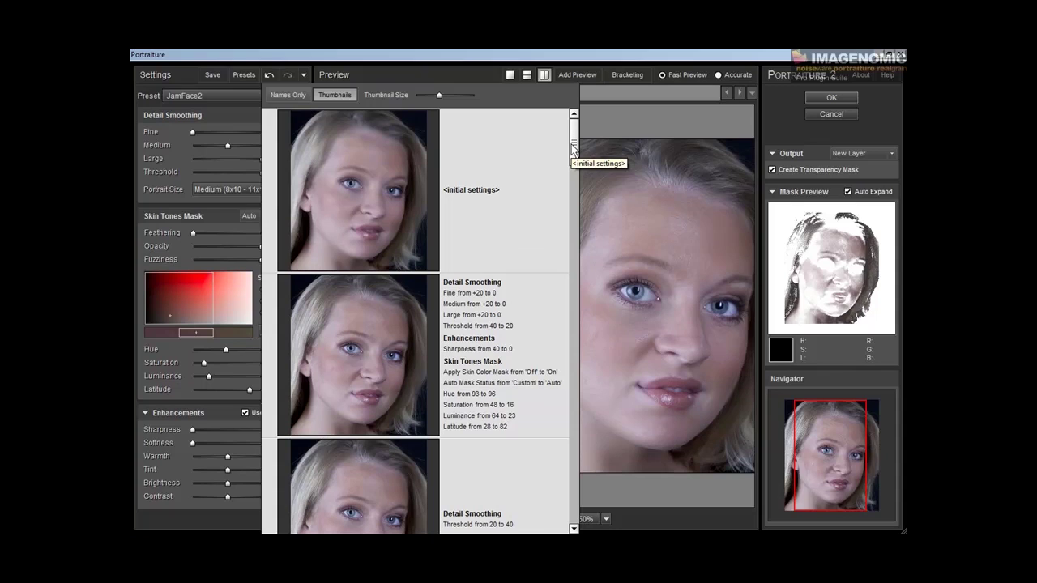
Restore the initial settings from the history and reload the Default preset
left_click(357, 227)
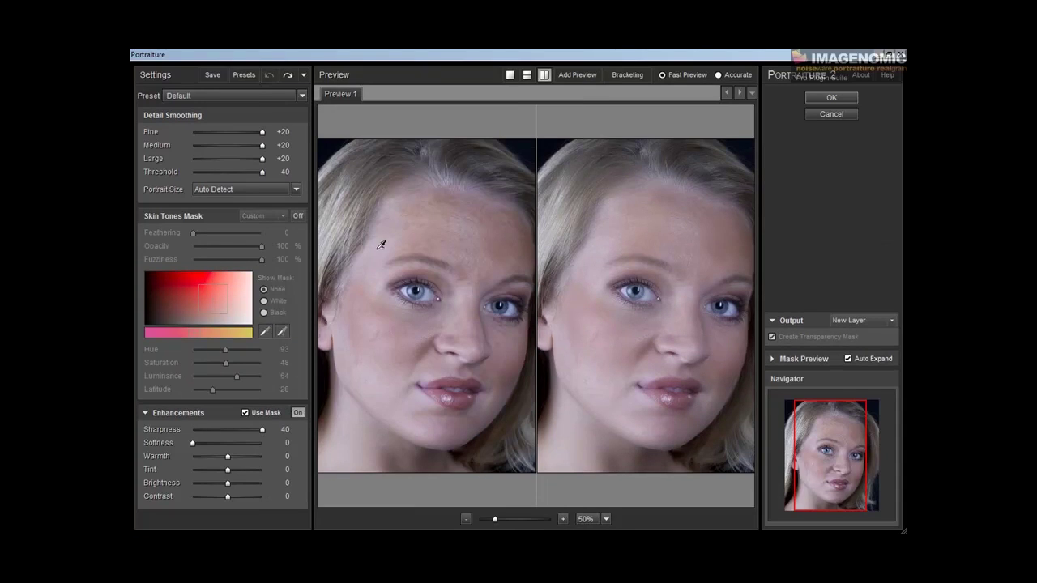
left_click(237, 95)
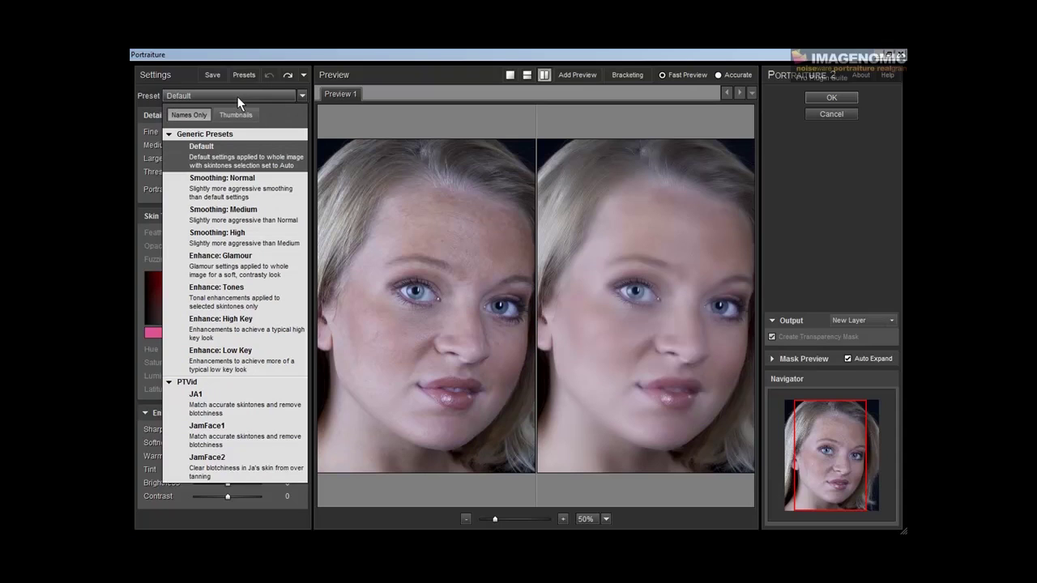
left_click(221, 158)
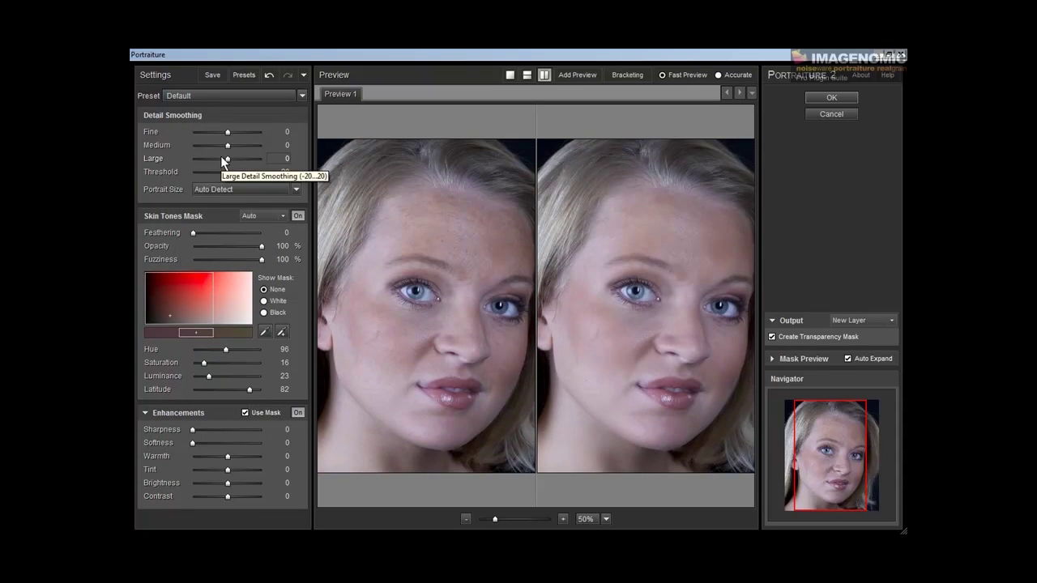
Compare the presets as enlarged thumbnails and apply the JA1 preset from the PTVid group
left_click(302, 95)
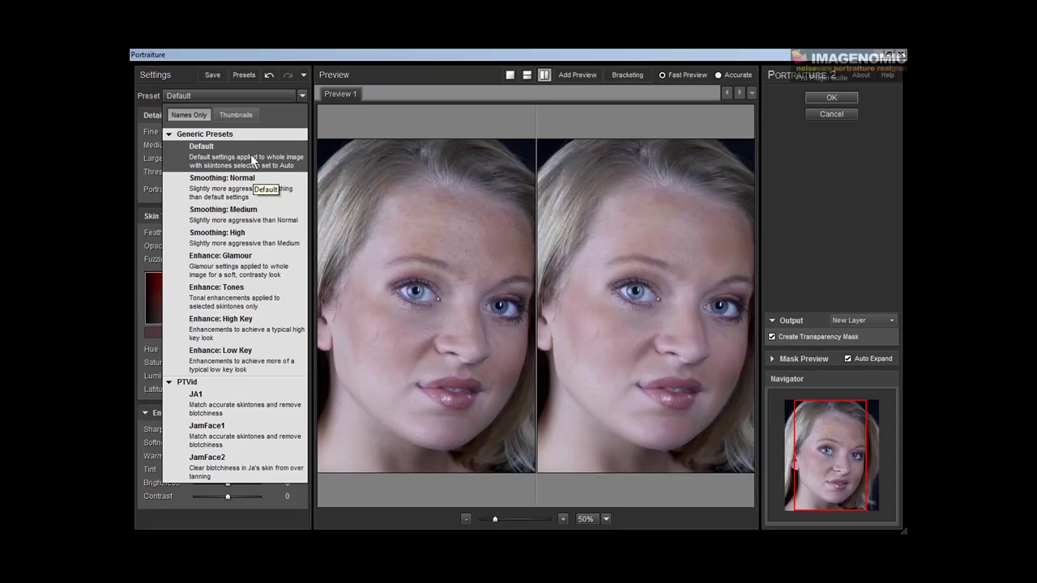
left_click(237, 119)
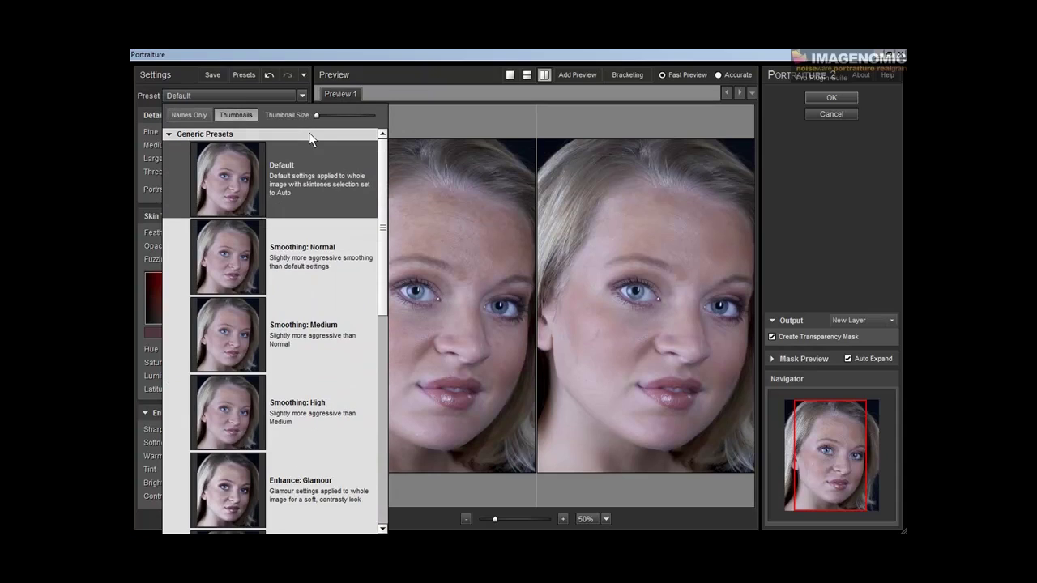
left_click_drag(315, 118, 331, 118)
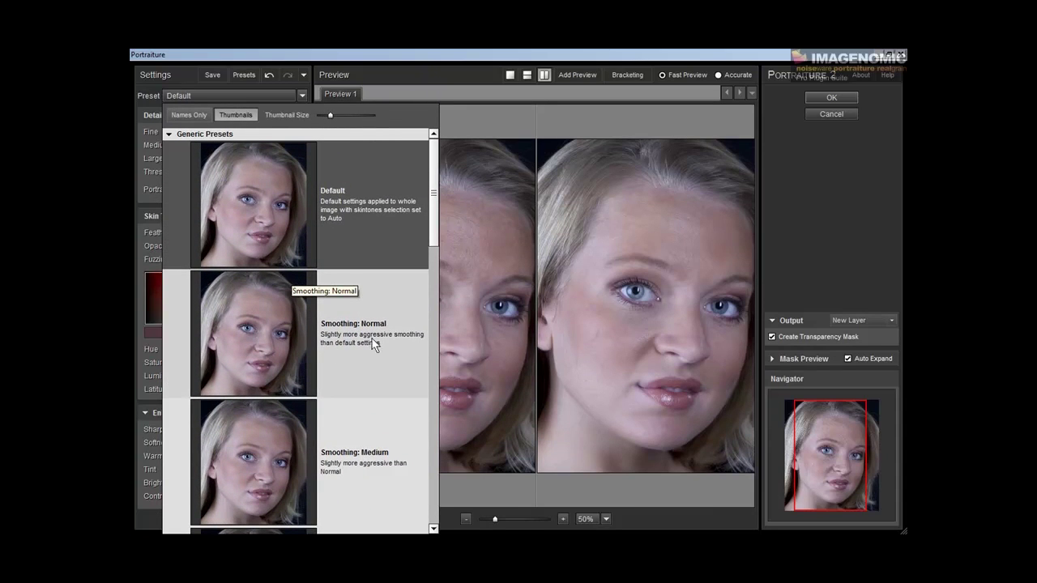
scroll(432, 212, "down", 3)
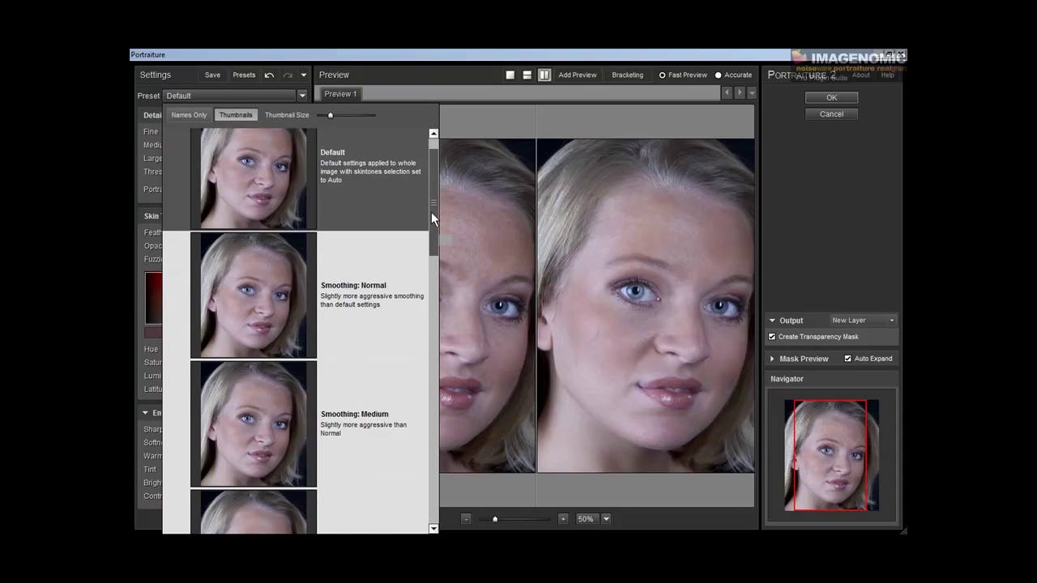
left_click_drag(431, 257, 427, 435)
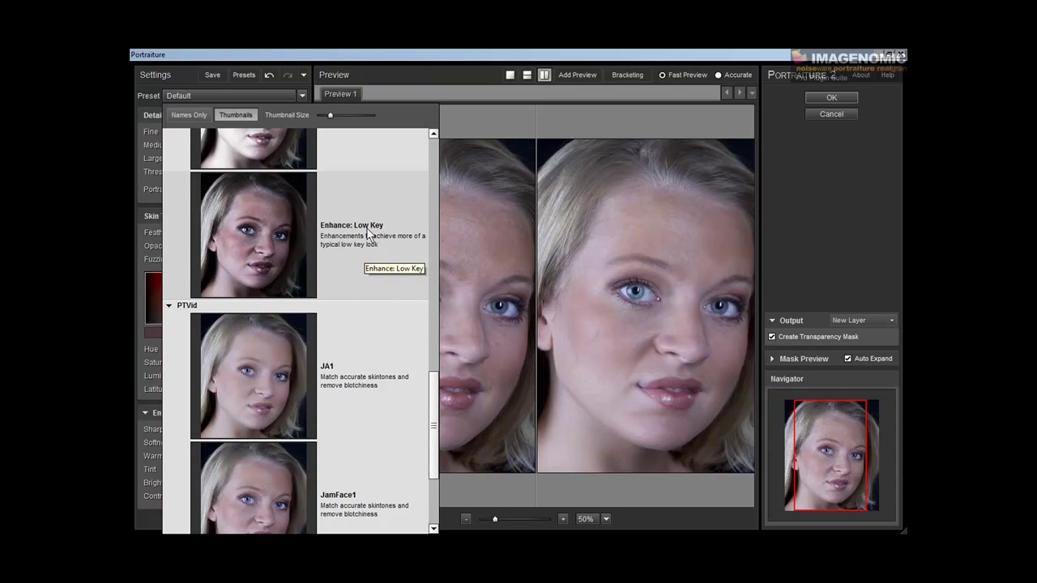
left_click_drag(431, 393, 427, 445)
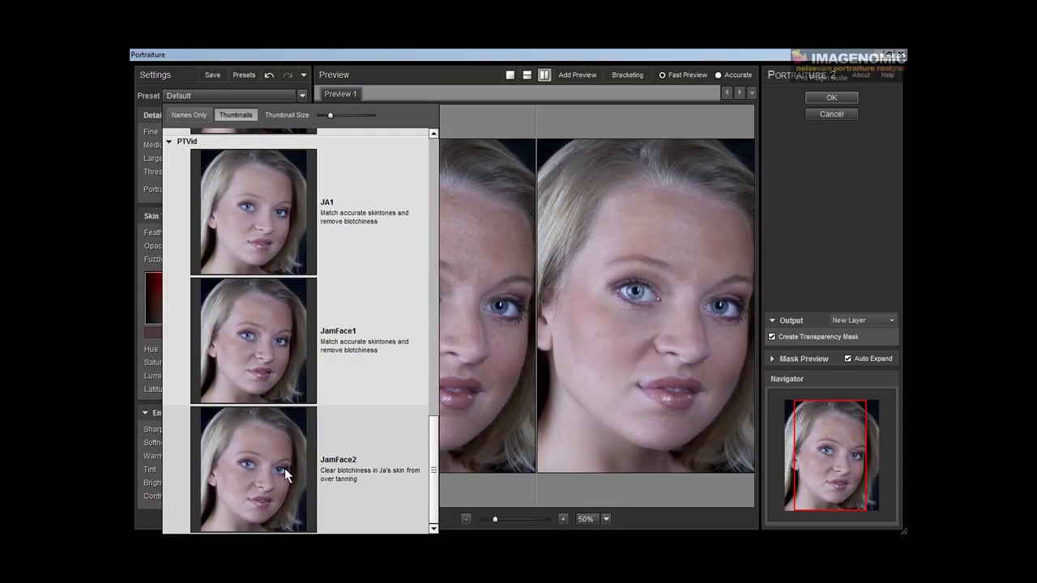
left_click(255, 204)
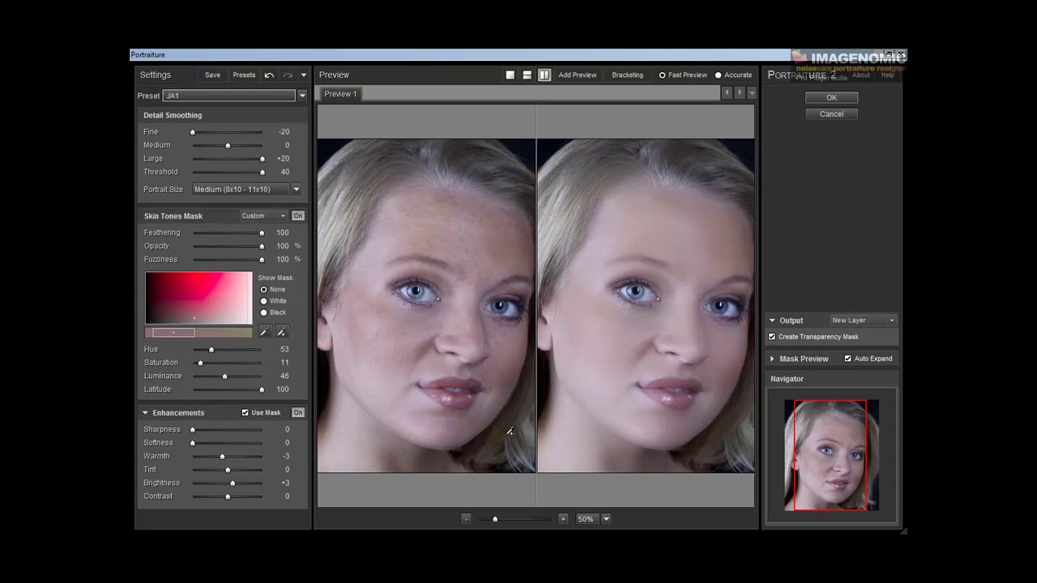
Show the portrait in a single preview, inspect the skin mask against white and black, and hide the mask again
left_click(510, 76)
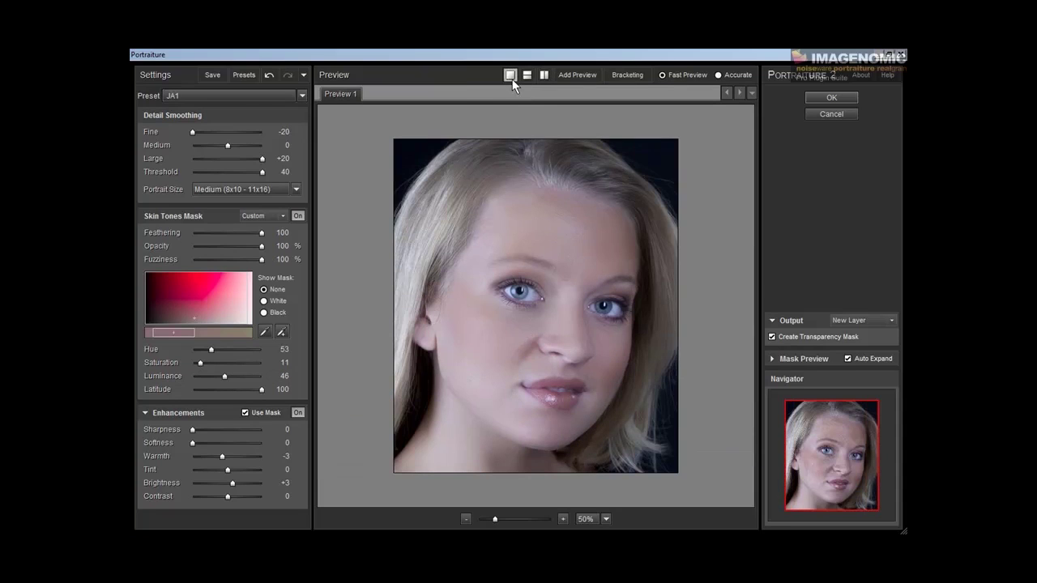
left_click(263, 302)
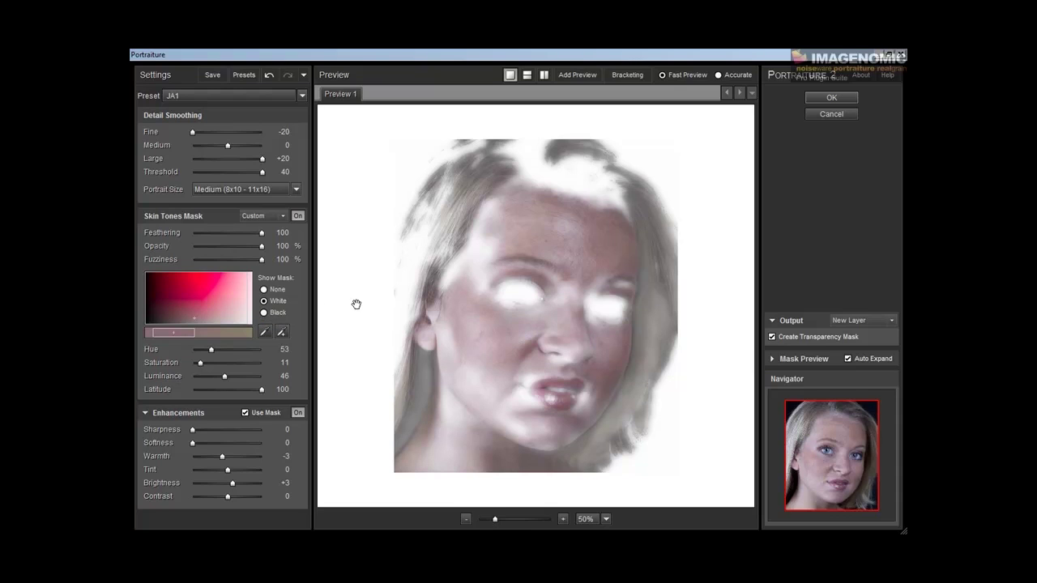
left_click(264, 312)
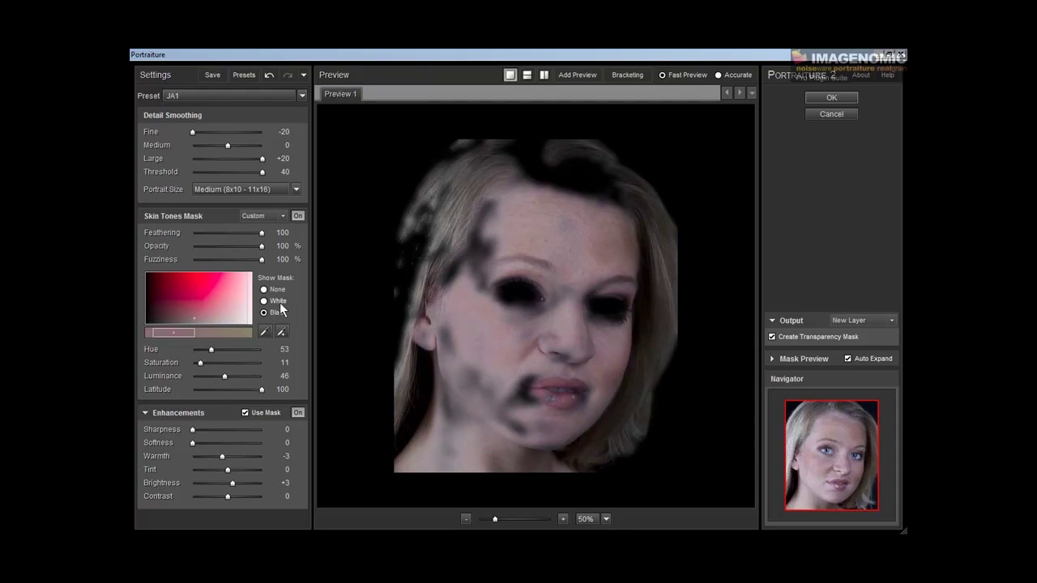
left_click(266, 291)
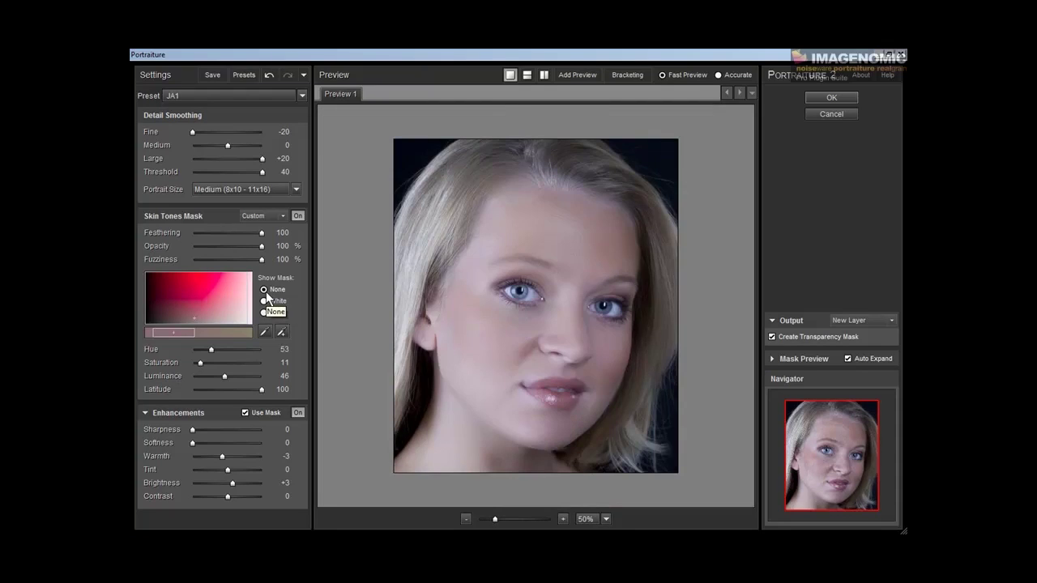
Show the skin mask against white and try Feathering 0 and Opacity 35%, returning feathering, opacity and fuzziness to 100
left_click(263, 301)
left_click_drag(260, 232, 177, 233)
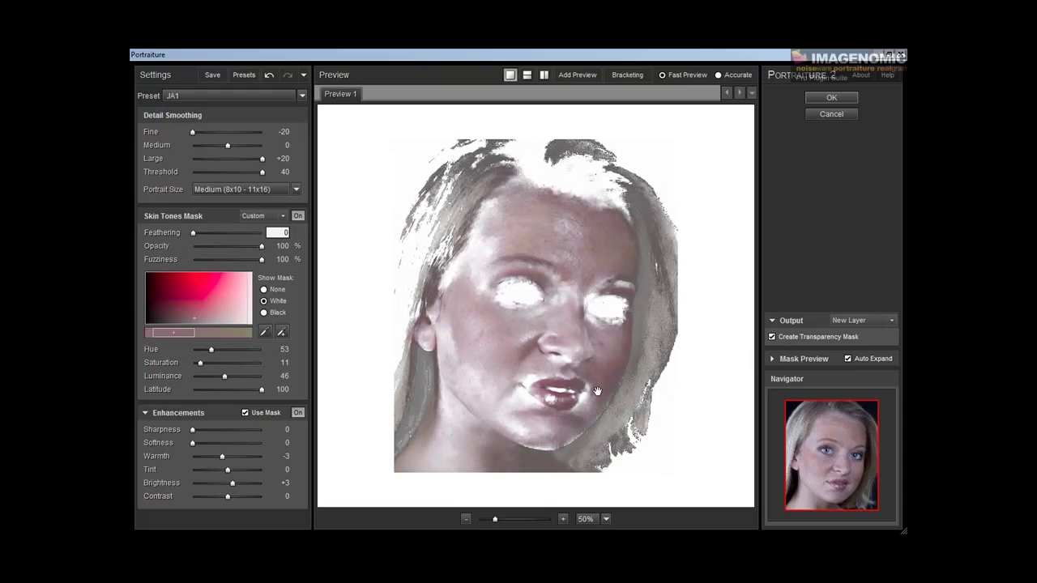
left_click_drag(192, 233, 262, 231)
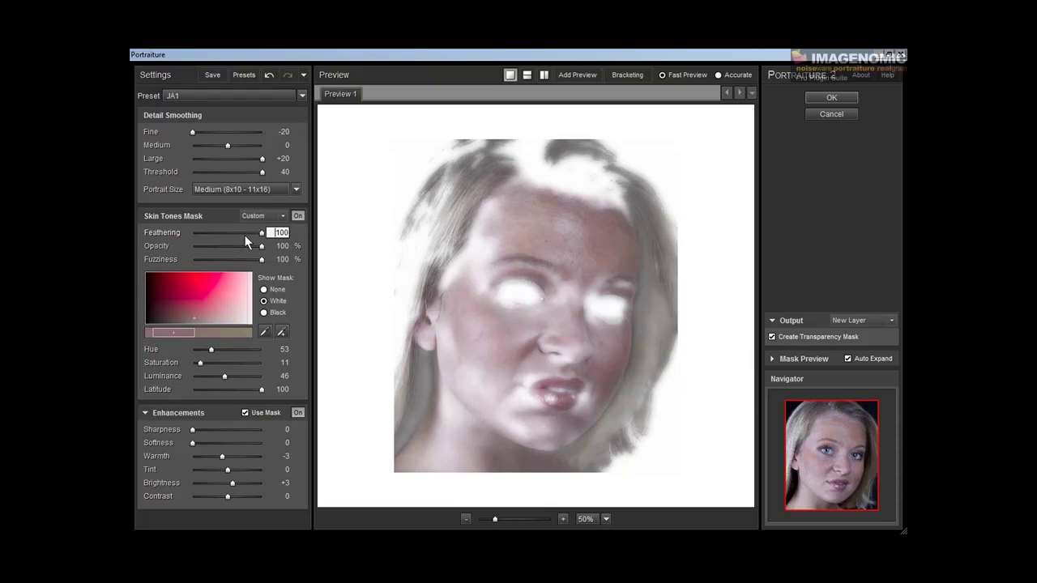
left_click_drag(262, 247, 216, 256)
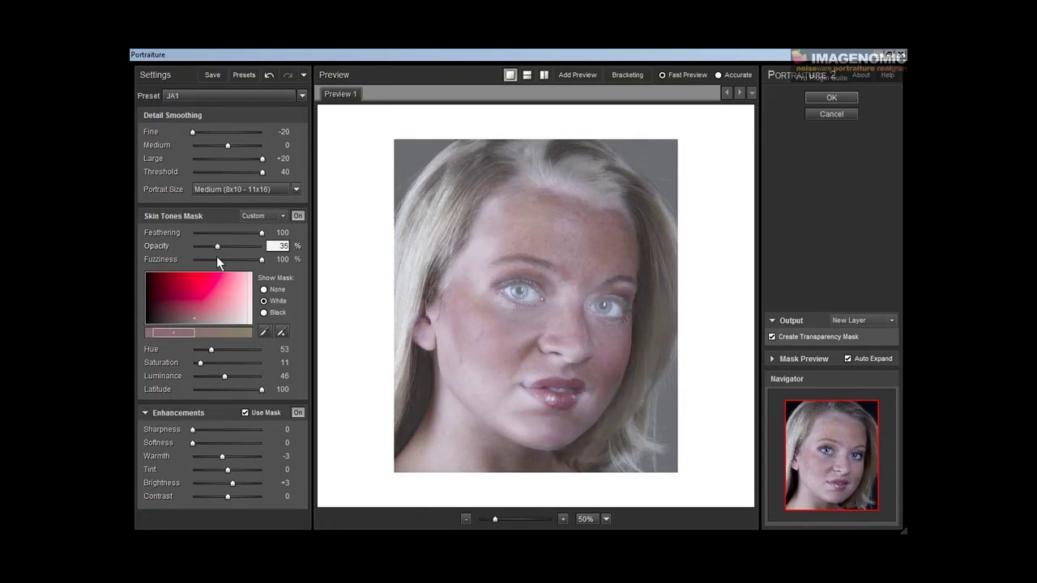
left_click_drag(216, 256, 287, 254)
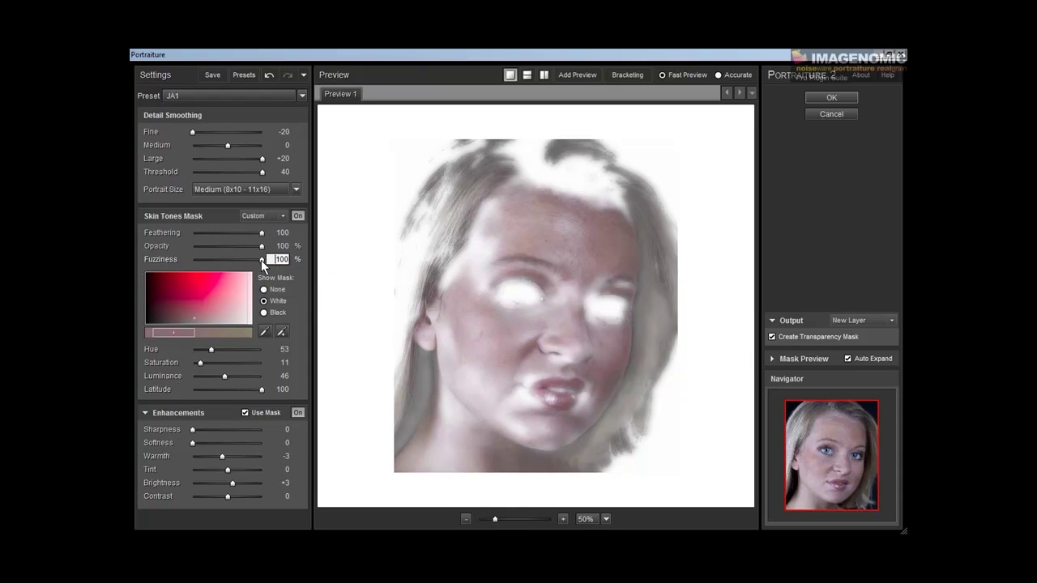
mouse_move(260, 260)
left_mouse_down()
mouse_move(202, 269)
mouse_move(262, 264)
mouse_move(267, 278)
left_mouse_up()
Shift the skin mask's colour range to hue 36, saturation 44 and luminance 54, and set its latitude to 55
left_click(188, 302)
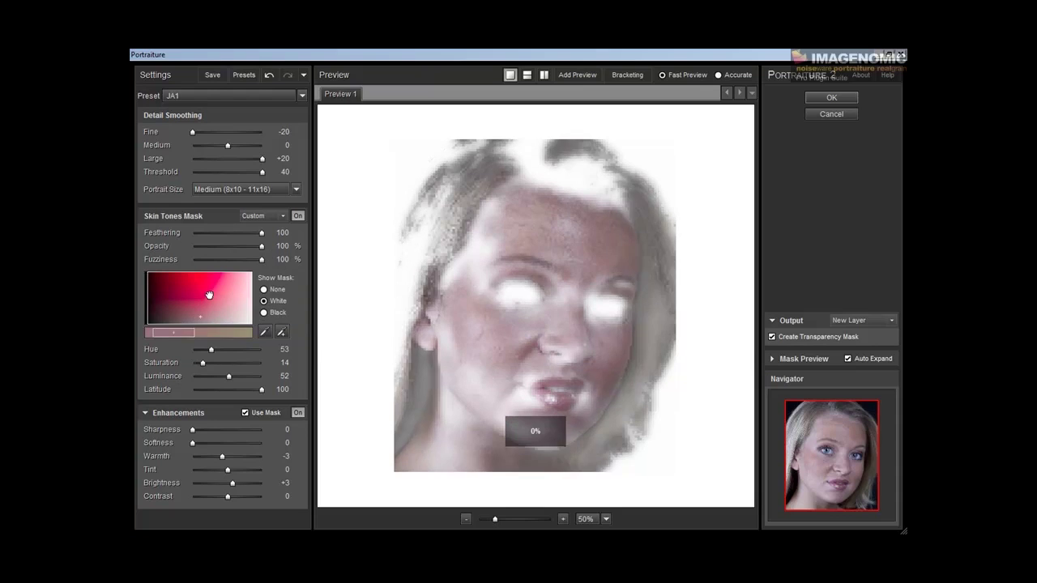
left_click_drag(188, 301, 214, 307)
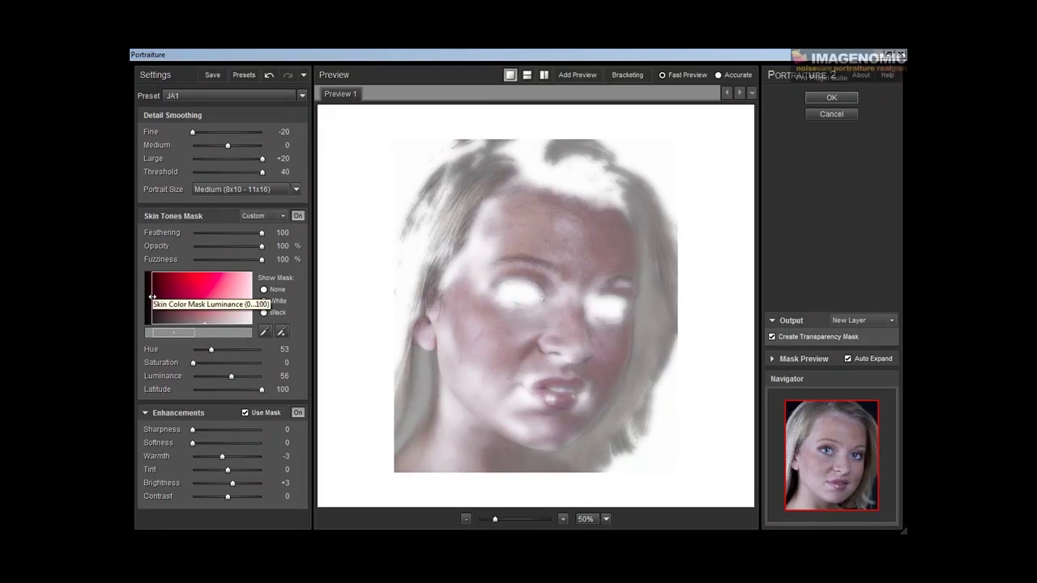
left_click_drag(152, 298, 177, 300)
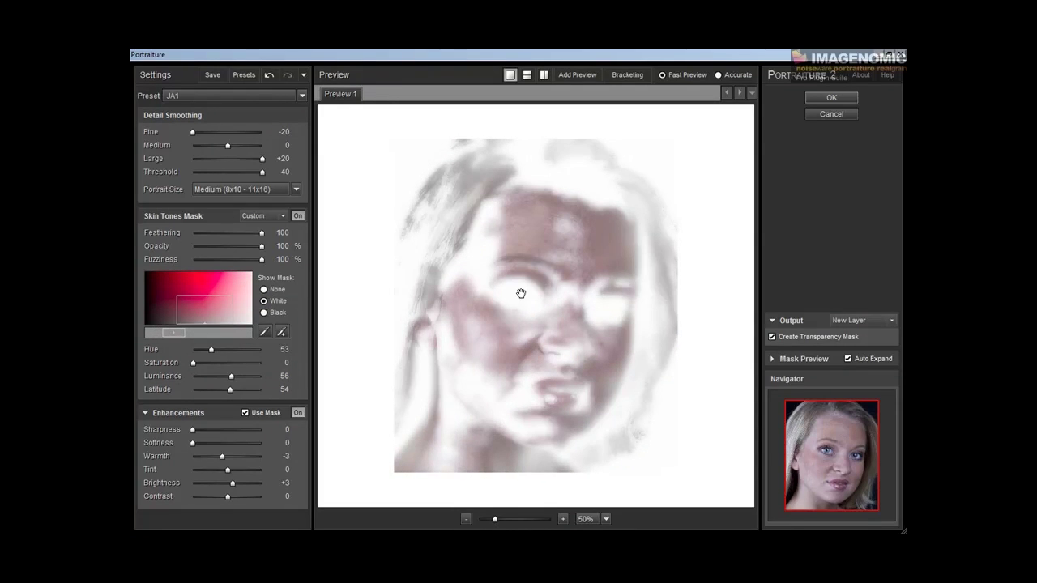
mouse_move(208, 311)
left_mouse_down()
mouse_move(180, 295)
mouse_move(207, 317)
left_mouse_up()
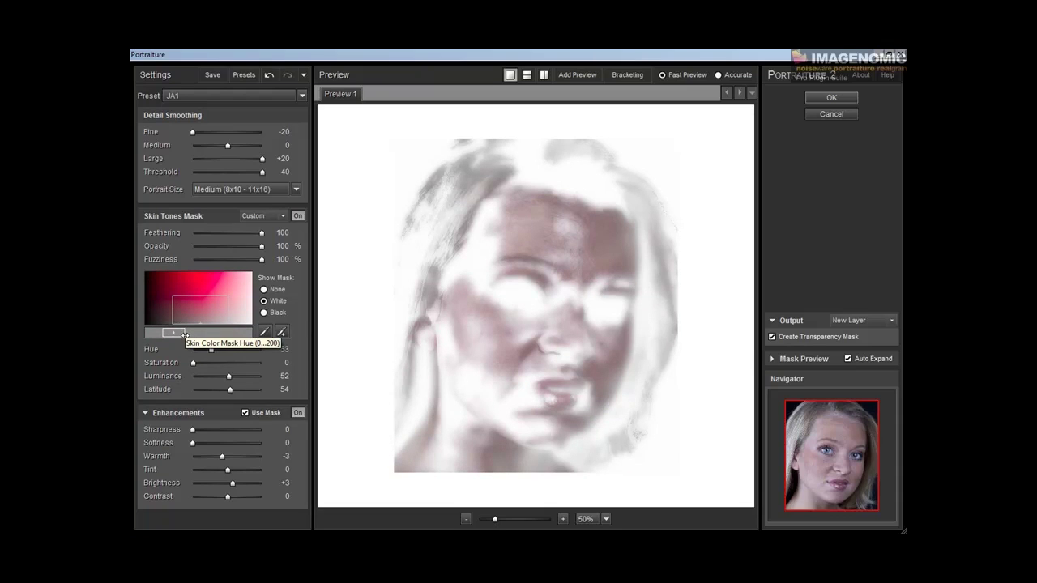
left_click_drag(201, 326, 201, 306)
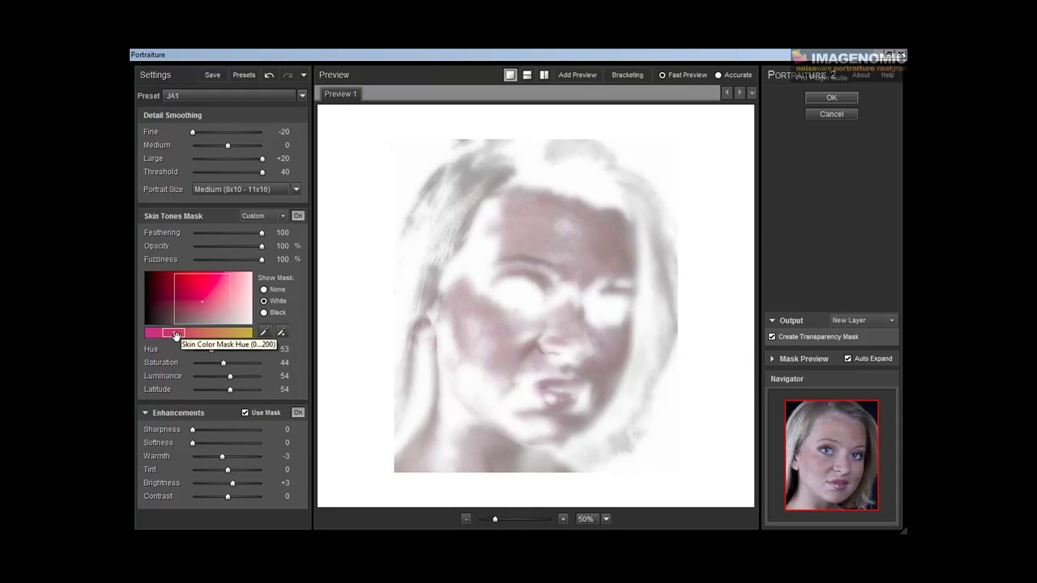
mouse_move(175, 335)
left_mouse_down()
mouse_move(194, 333)
mouse_move(159, 332)
mouse_move(187, 332)
mouse_move(169, 332)
left_mouse_up()
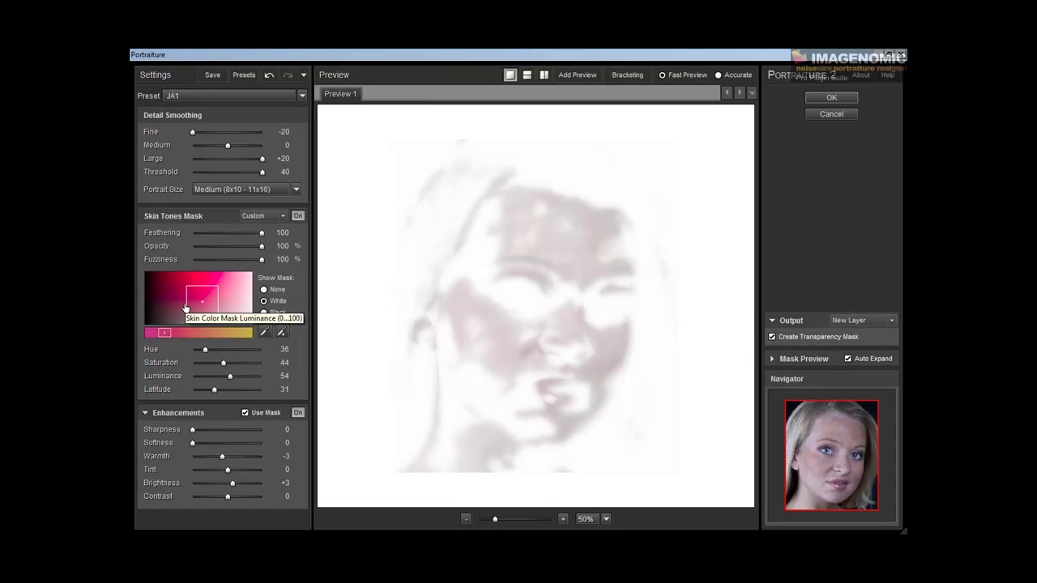
mouse_move(185, 309)
left_mouse_down()
mouse_move(170, 309)
mouse_move(192, 305)
mouse_move(174, 306)
left_mouse_up()
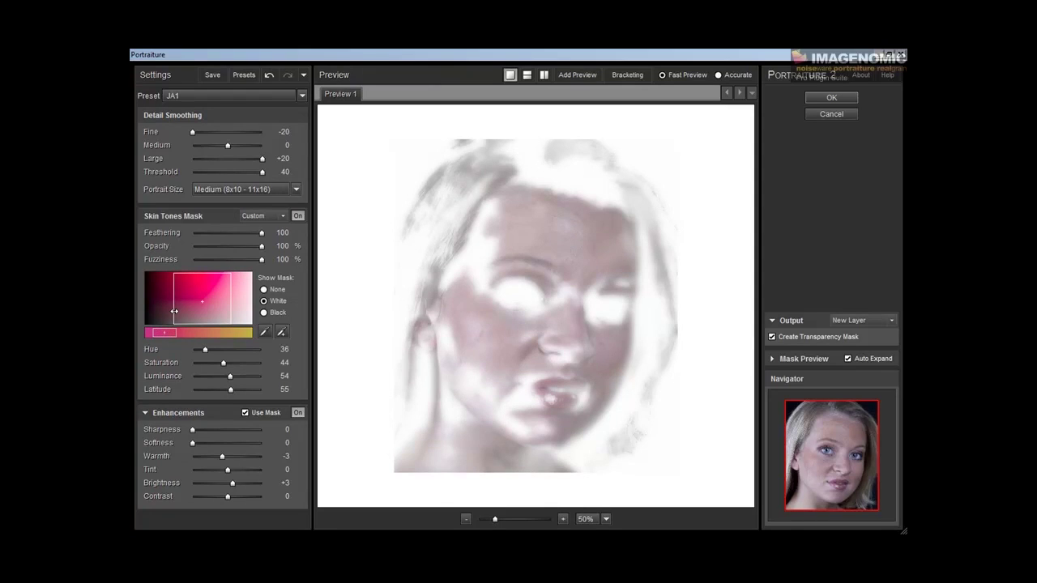
Hide the mask, try a narrower mask latitude of 26 on the portrait and set the latitude to 54
left_click(263, 290)
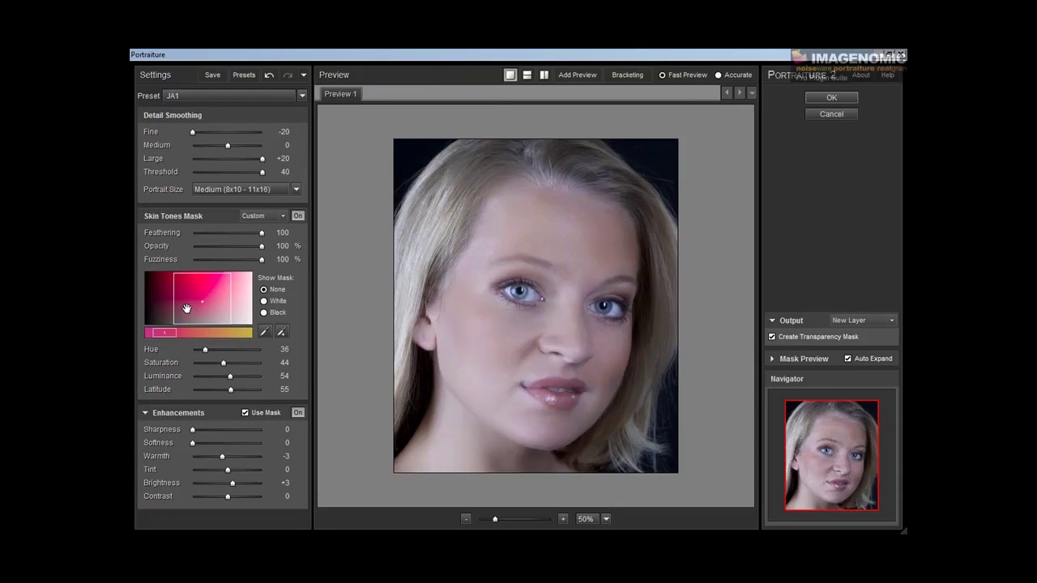
left_click_drag(172, 301, 188, 305)
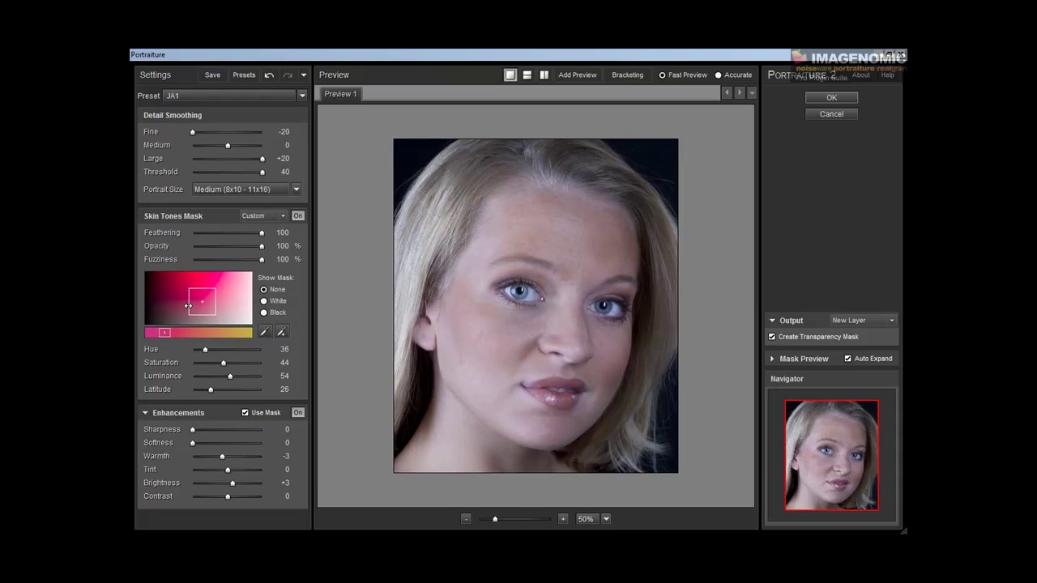
left_click_drag(188, 305, 178, 303)
mouse_move(224, 389)
left_mouse_down()
mouse_move(196, 391)
mouse_move(250, 391)
mouse_move(230, 393)
left_mouse_up()
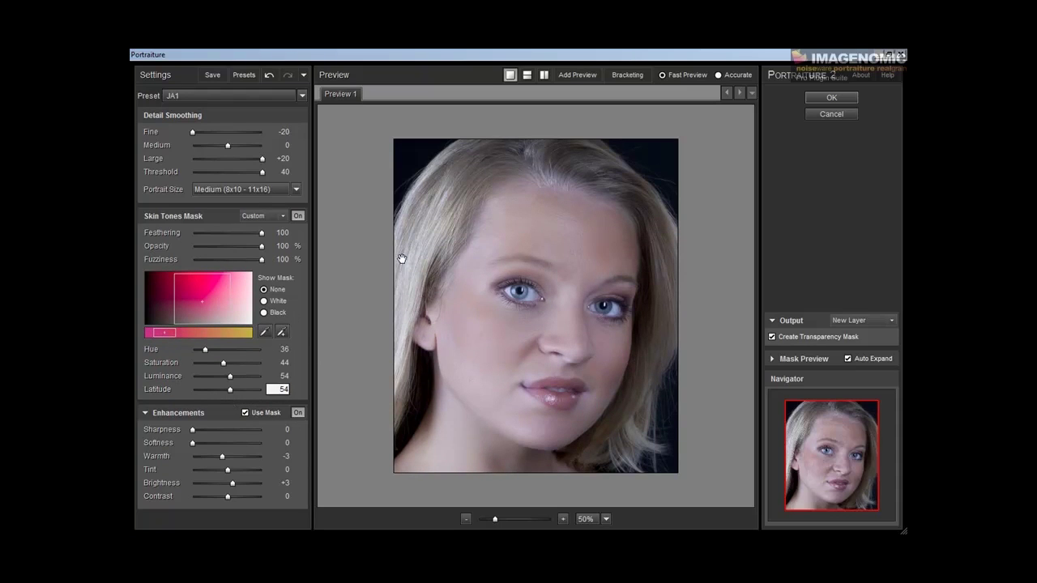
Pick the mask colour from the skin between the eyebrows and extend the mask by sampling from the cheek to the forehead
left_click(263, 333)
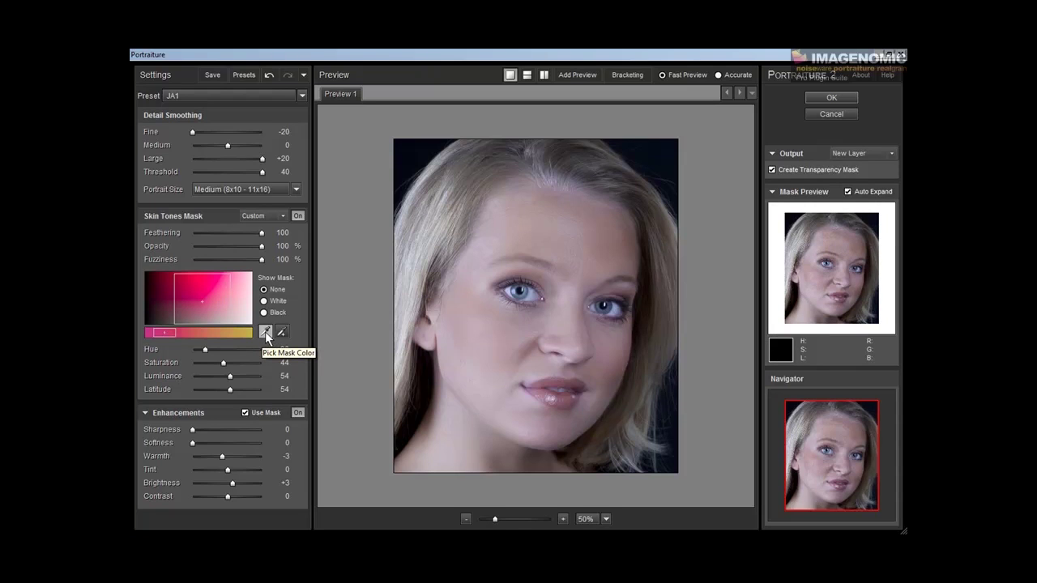
left_click(265, 331)
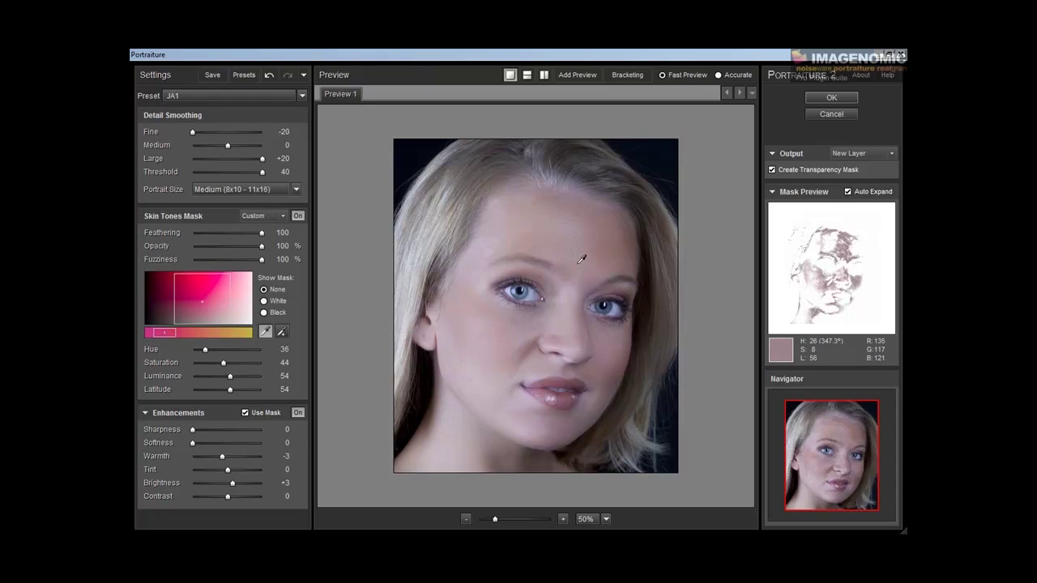
left_click(581, 259)
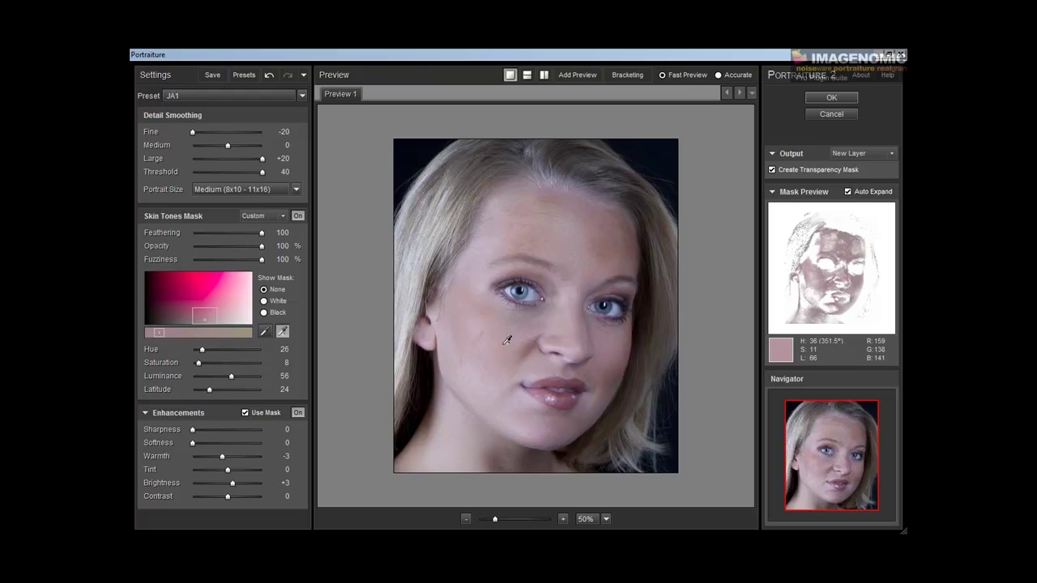
left_click_drag(506, 341, 602, 250)
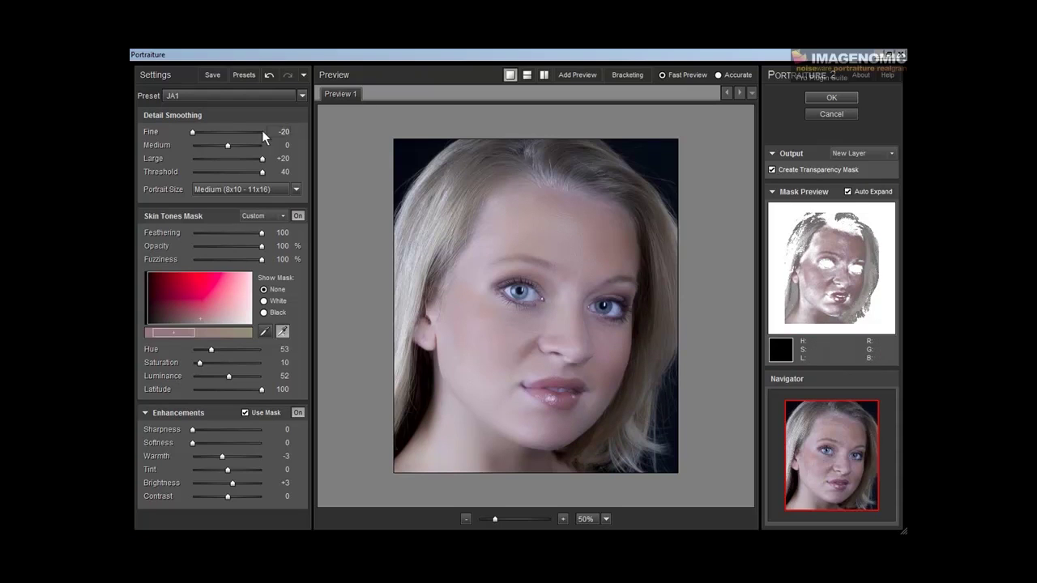
Load the Default preset and set the detail smoothing to Fine -20, Large +20 and Threshold 40
left_click(233, 96)
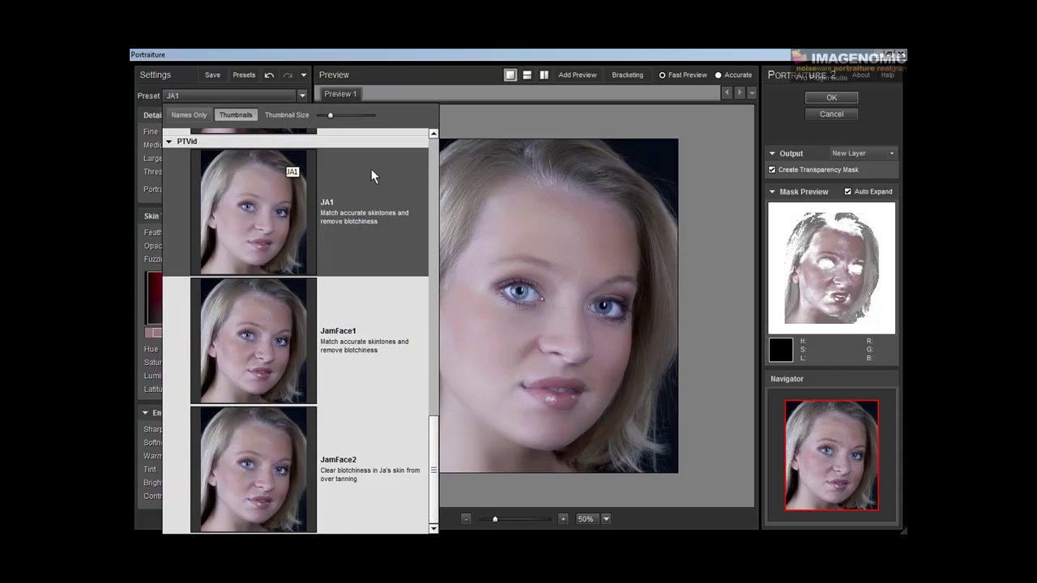
left_click(188, 115)
left_click(220, 160)
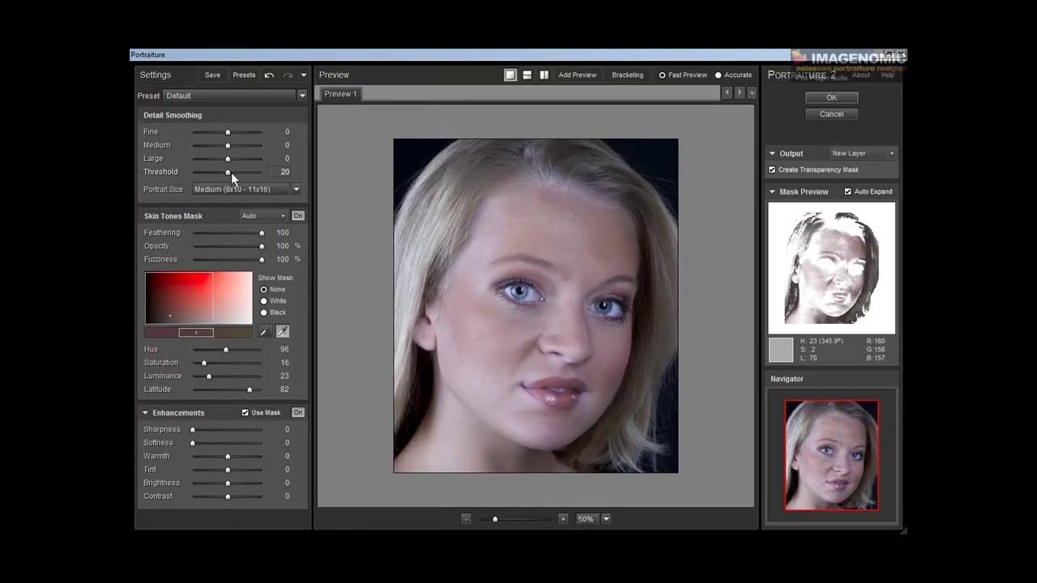
left_click_drag(229, 171, 278, 169)
left_click_drag(228, 135, 156, 138)
Pick the mask colour from the forehead and extend the mask by sampling more forehead and cheek skin tones
left_click(264, 332)
left_click(582, 256)
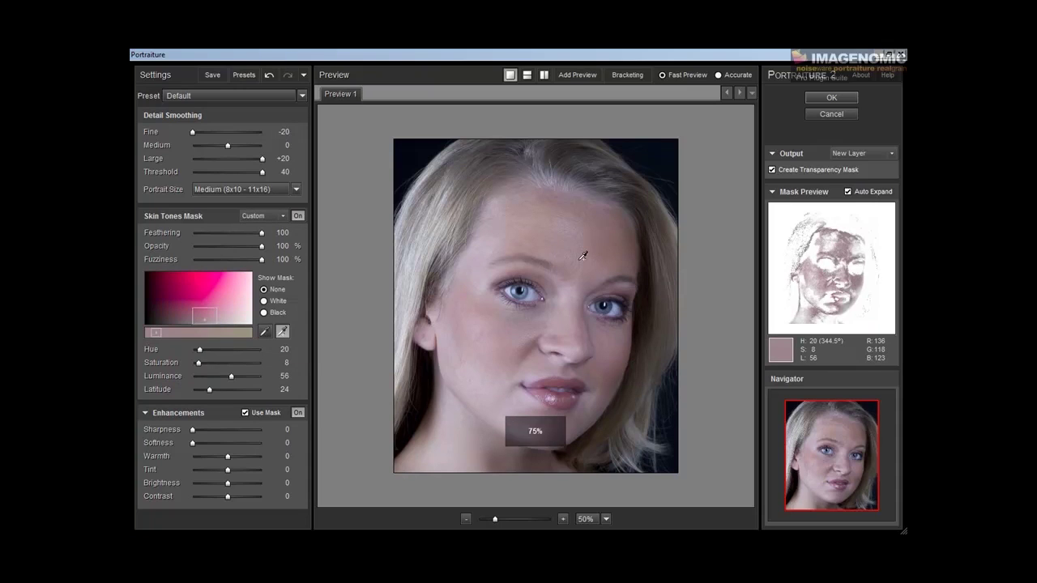
left_click(622, 243)
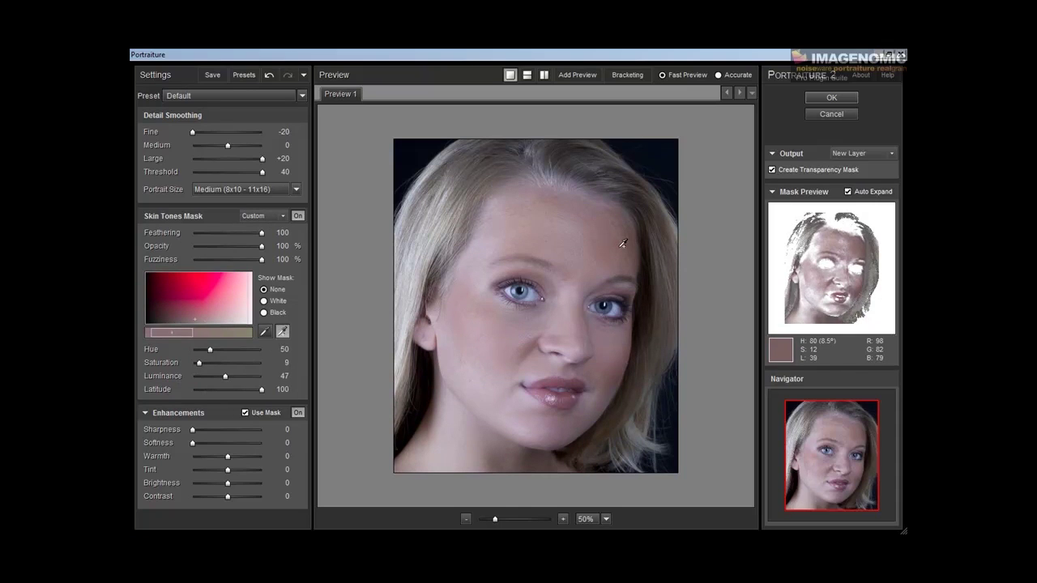
left_click(480, 289)
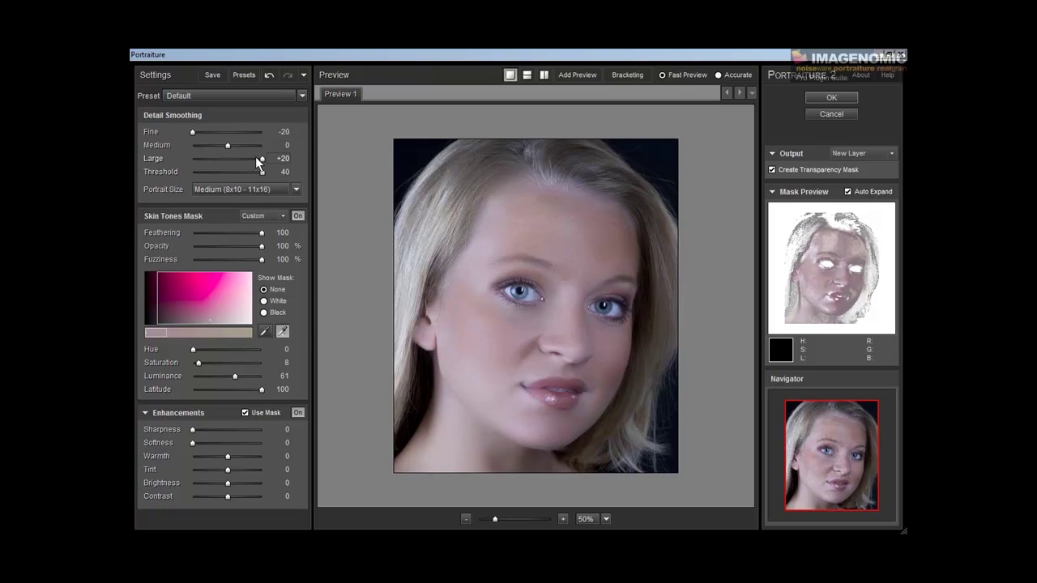
left_click(281, 332)
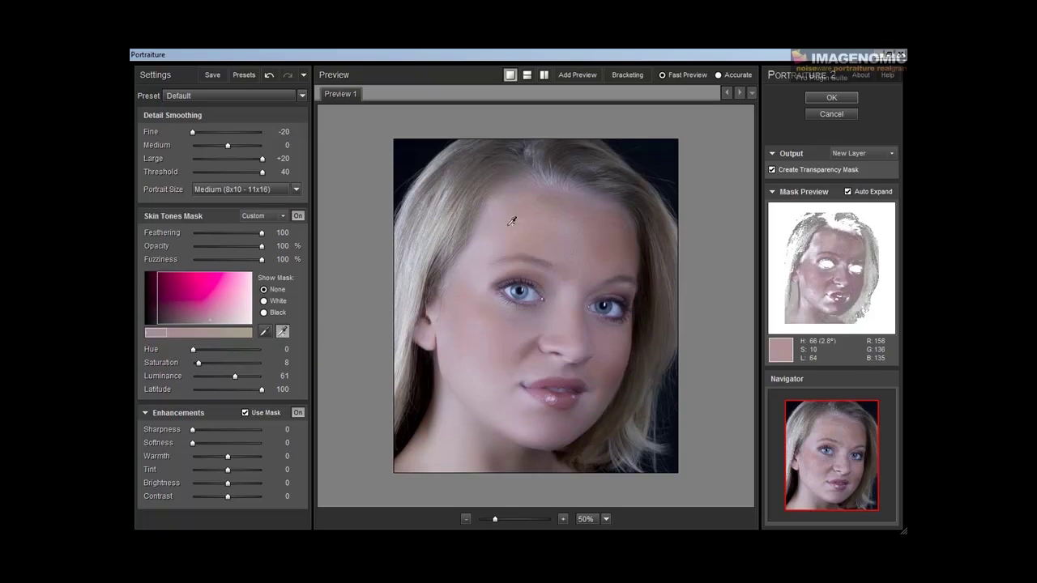
left_click(524, 356)
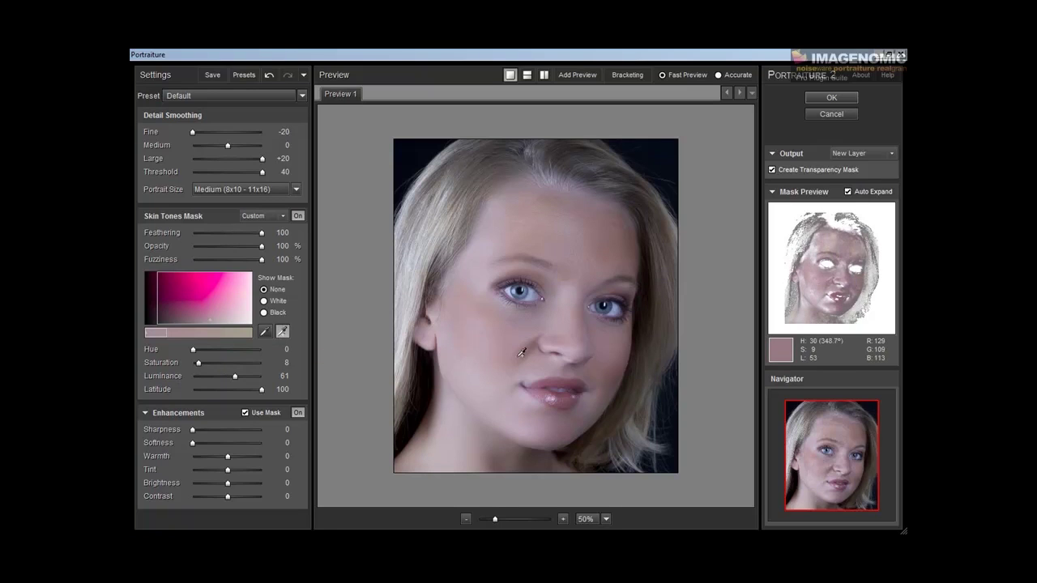
left_click(609, 234)
Set Warmth to -3 and compare the result with the original, side by side and in a single preview at 100%
left_click_drag(226, 456, 221, 456)
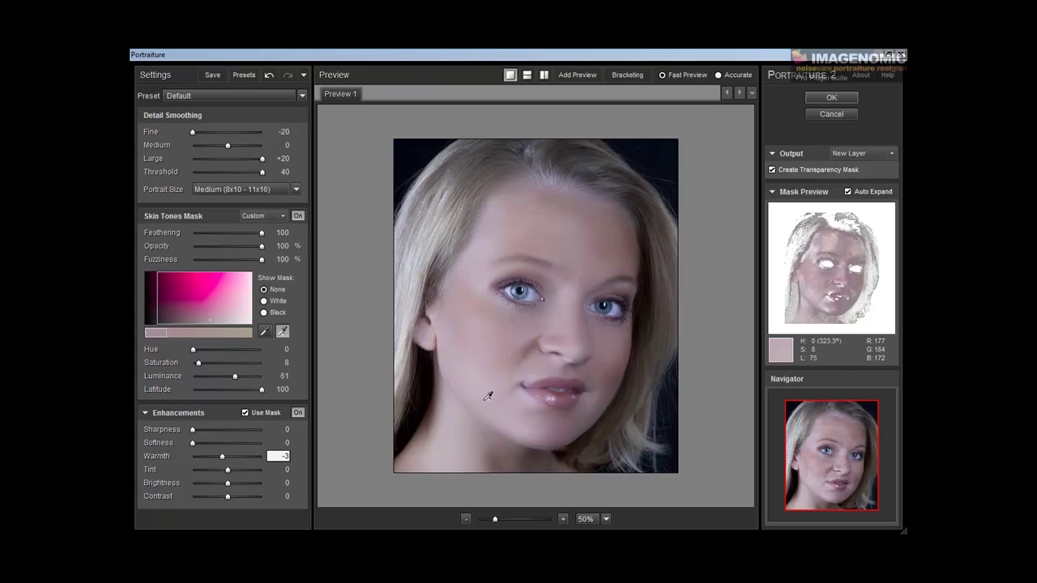
left_click(544, 76)
left_click_drag(667, 240, 645, 235)
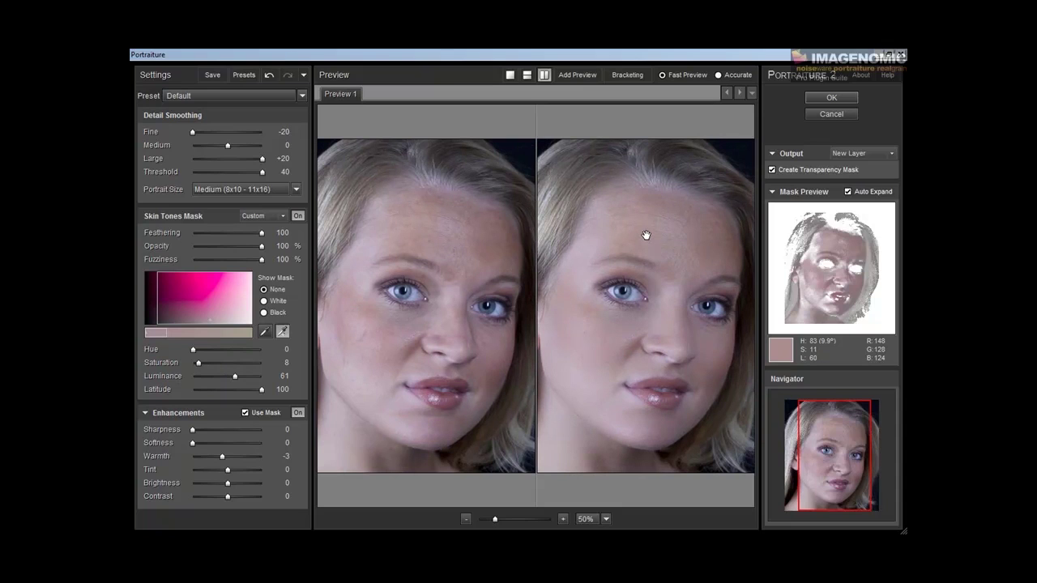
left_click(510, 75)
left_click_drag(532, 244, 532, 238)
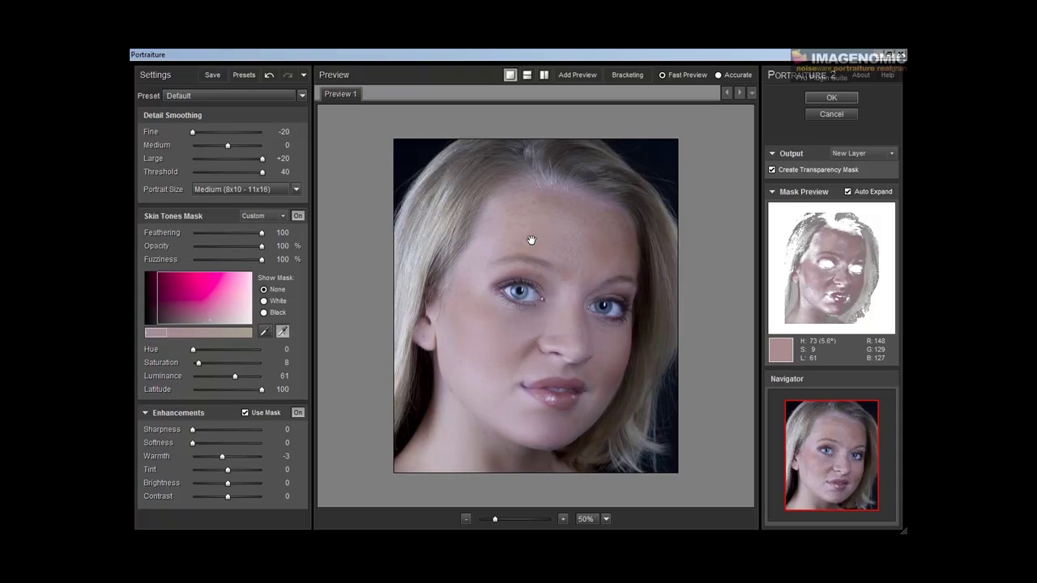
left_click(563, 520)
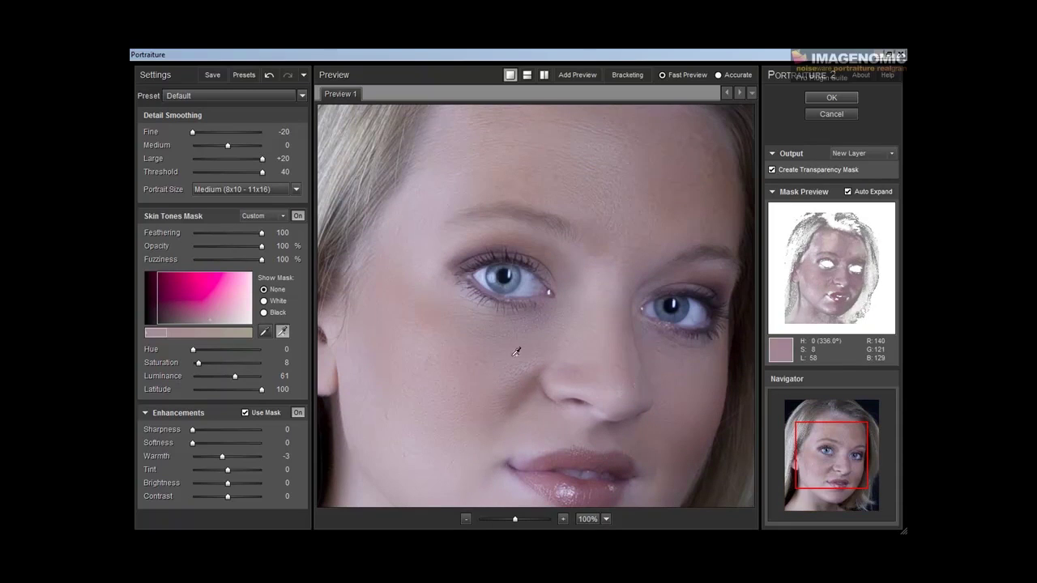
left_click(465, 519)
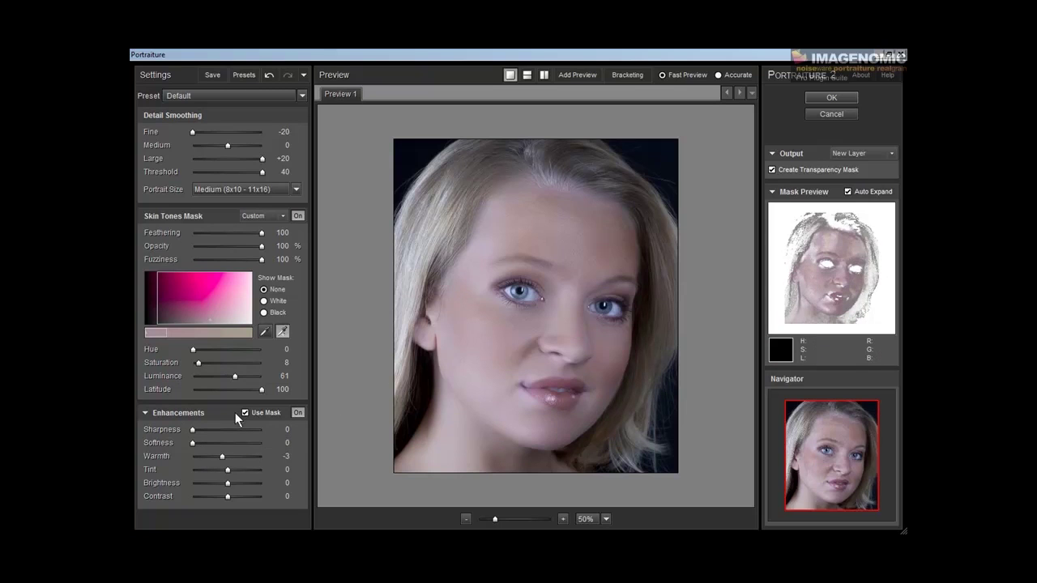
Try more softness and return it to 0, try Sharpness 40 at 100% zoom and set the sharpness to 20
left_click_drag(192, 444, 289, 463)
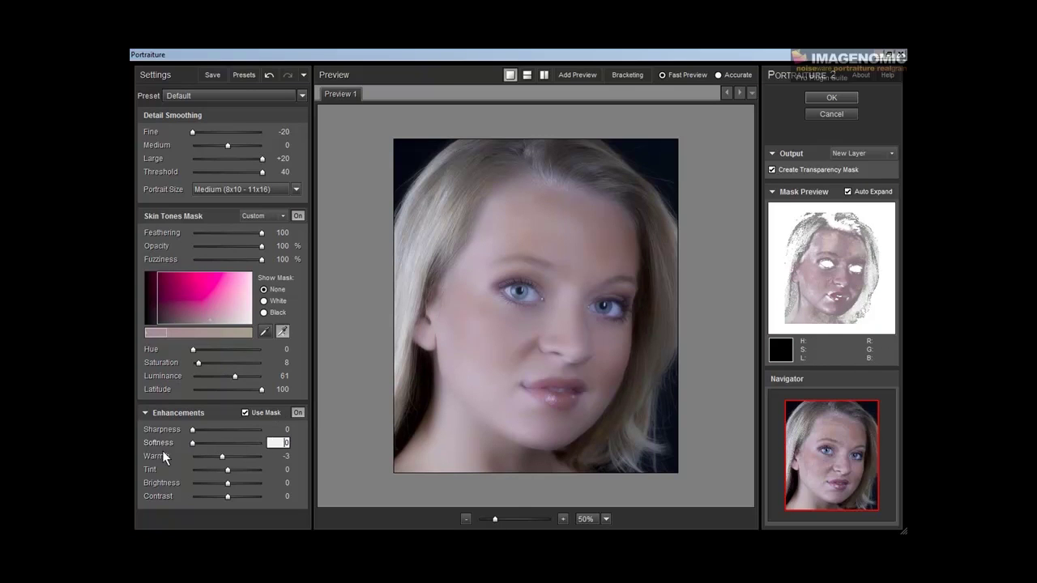
left_click_drag(192, 431, 316, 432)
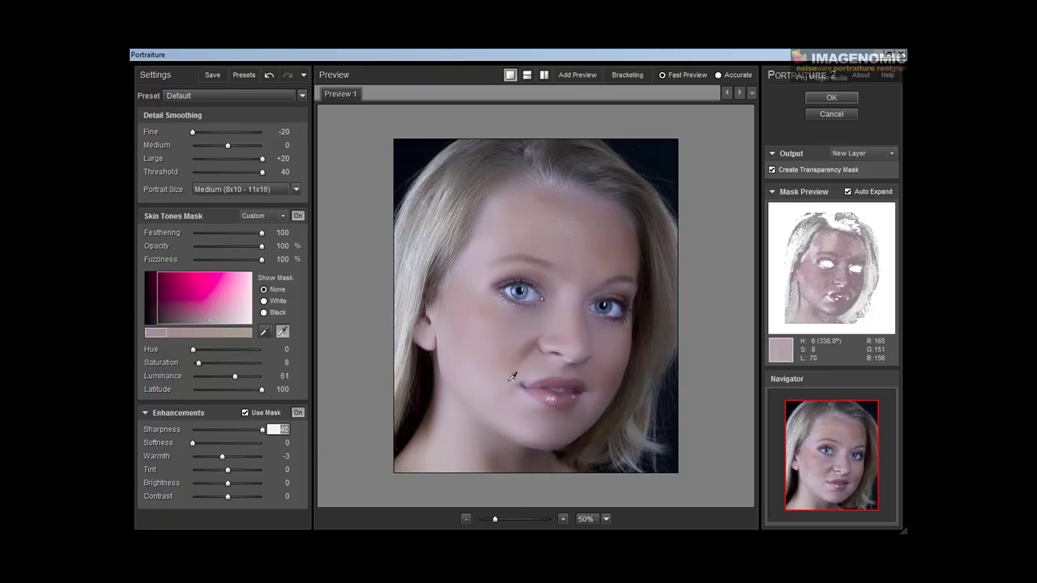
left_click(563, 519)
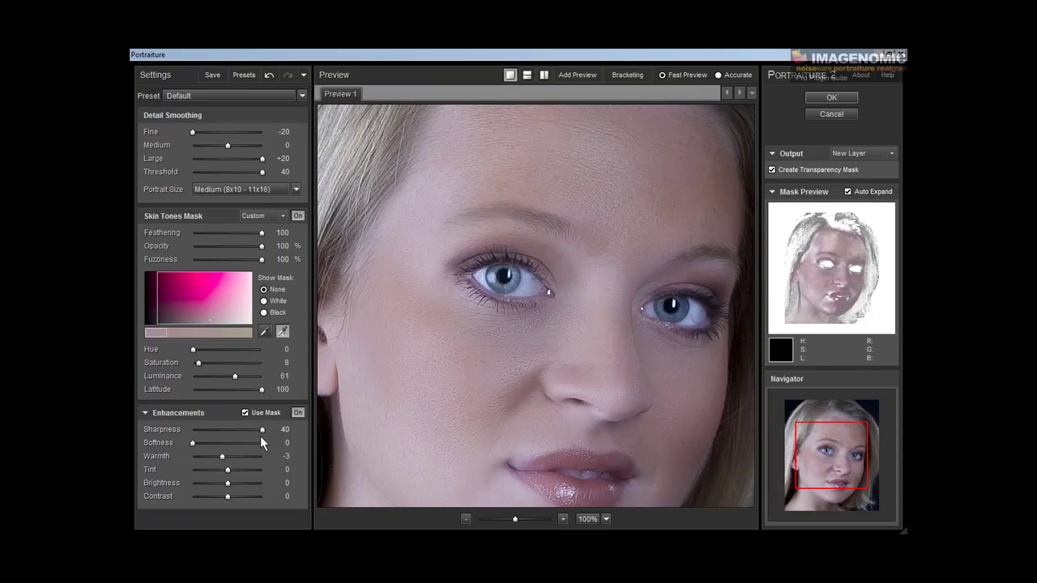
left_click_drag(262, 431, 228, 433)
Check the skin mask against white, hide it again and set Warmth to -18
left_click(265, 302)
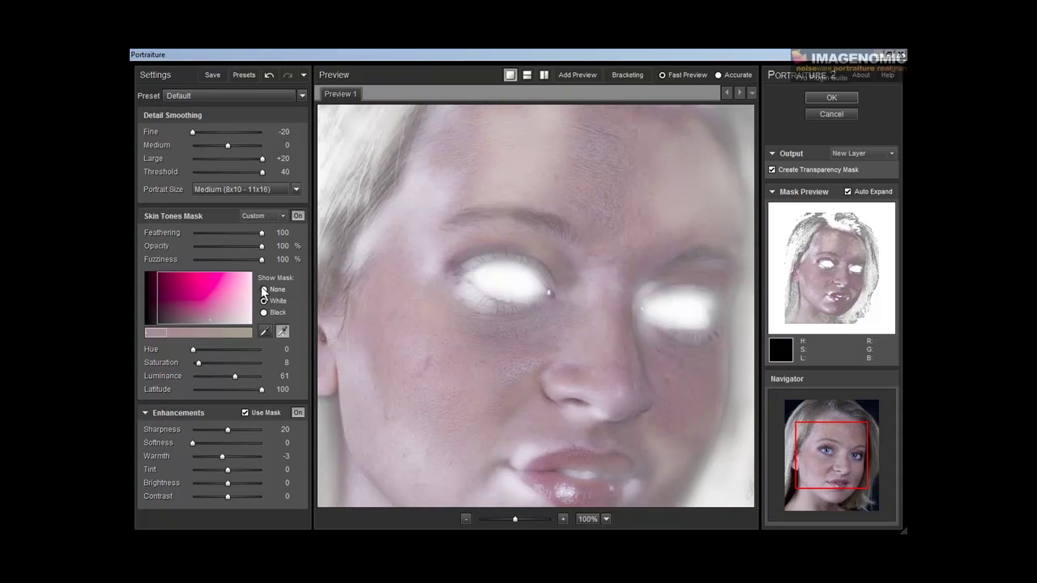
left_click(263, 290)
left_click_drag(223, 458, 196, 467)
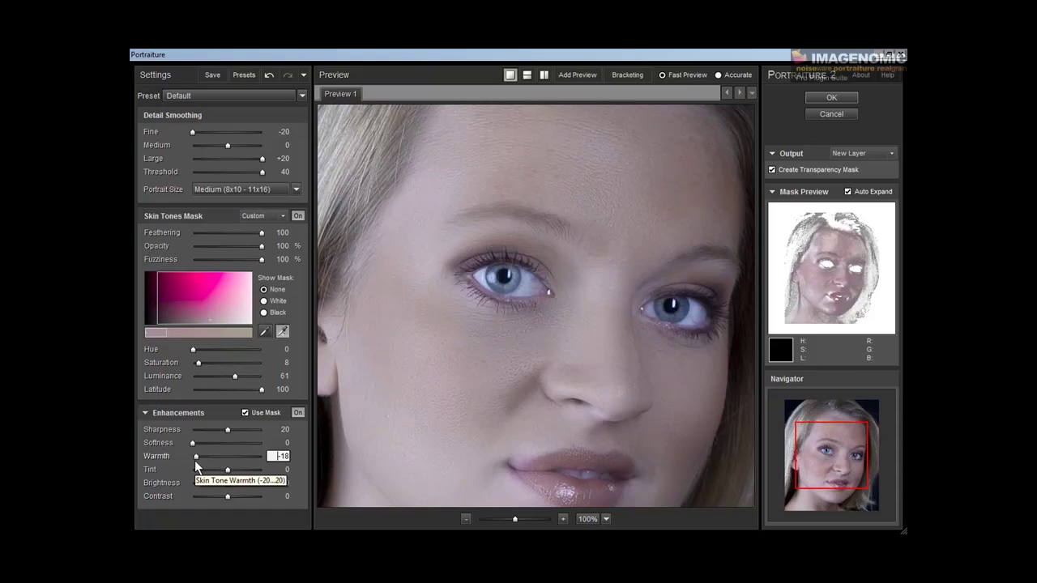
Set the skin Warmth to -2, try Tint at -20 and +4, and set Tint to -1
left_click_drag(199, 459, 233, 459)
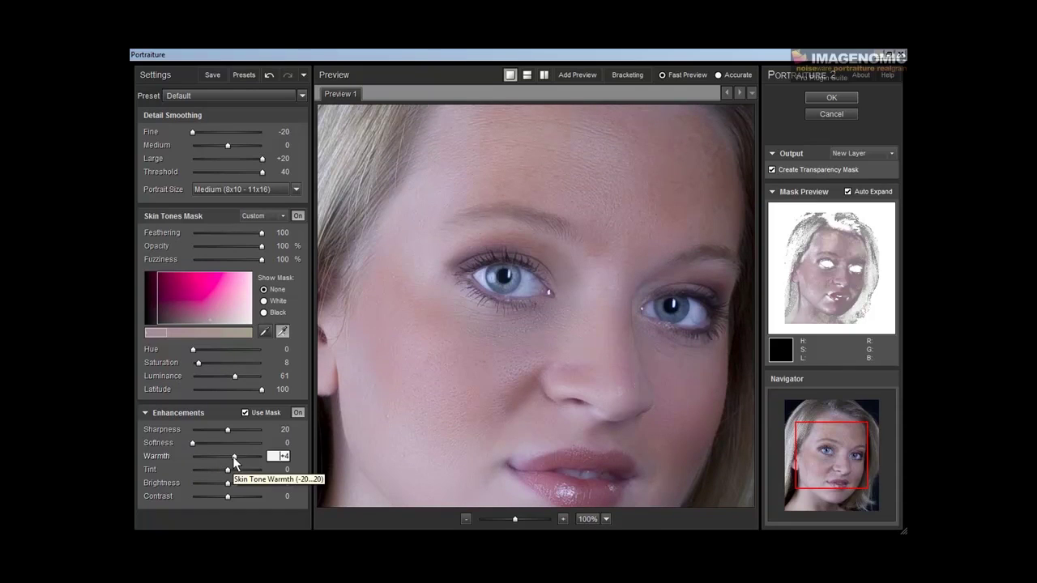
left_click_drag(233, 458, 224, 462)
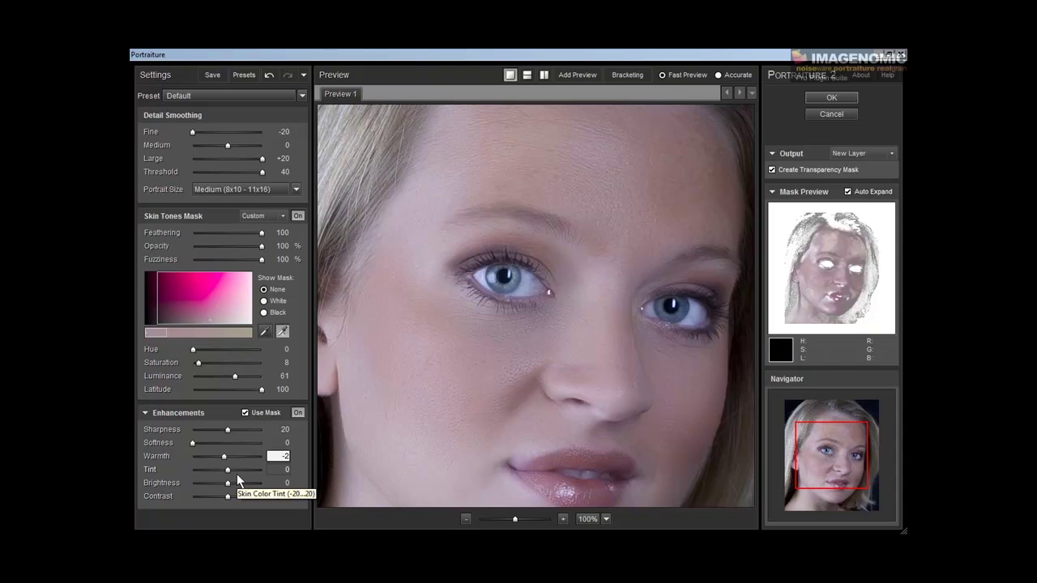
left_click_drag(227, 470, 261, 471)
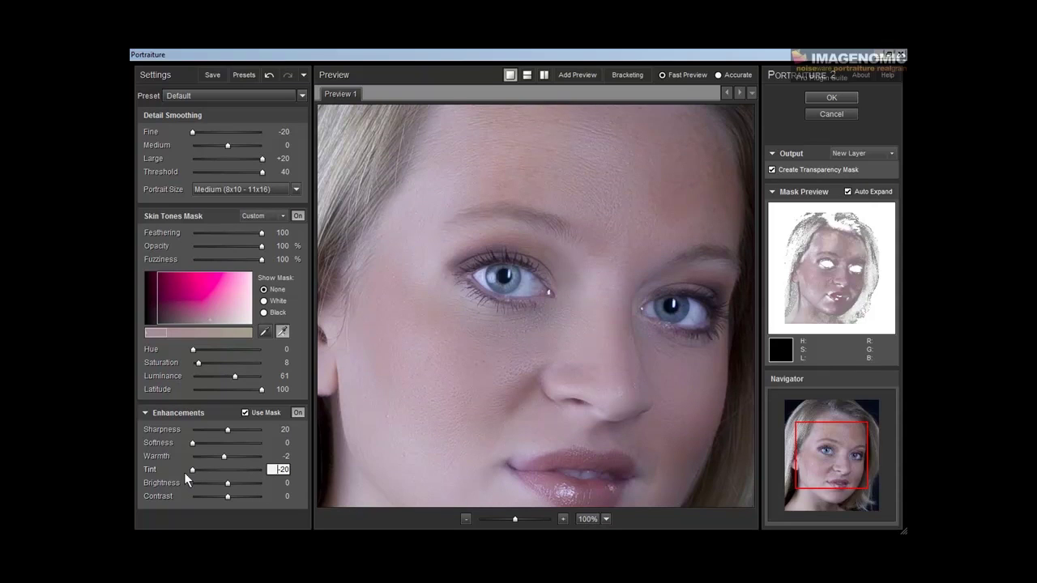
left_click_drag(191, 471, 225, 477)
mouse_move(227, 473)
left_mouse_down()
mouse_move(259, 471)
mouse_move(235, 470)
left_mouse_up()
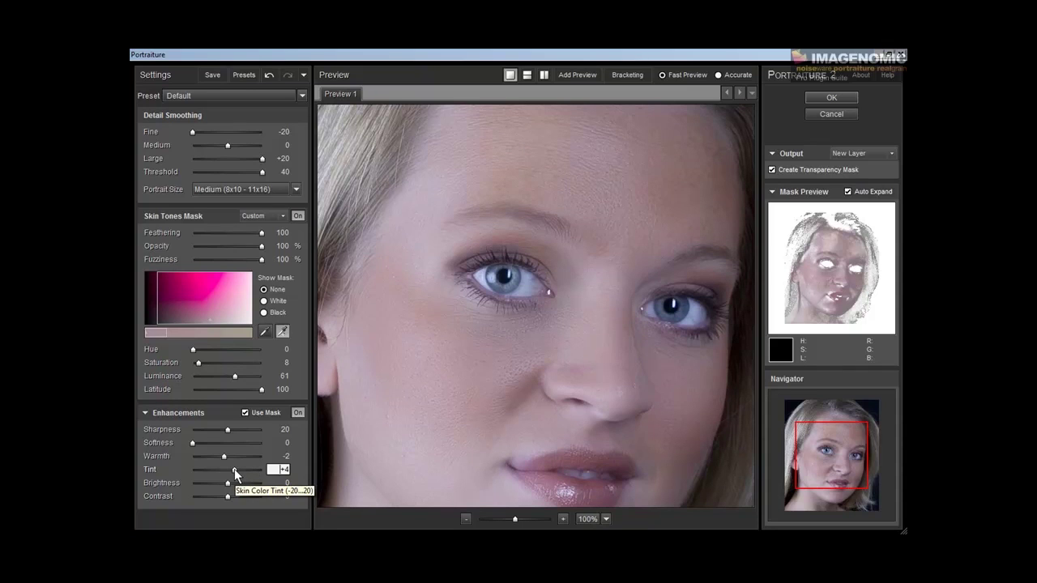
mouse_move(235, 472)
left_mouse_down()
mouse_move(205, 470)
mouse_move(226, 472)
left_mouse_up()
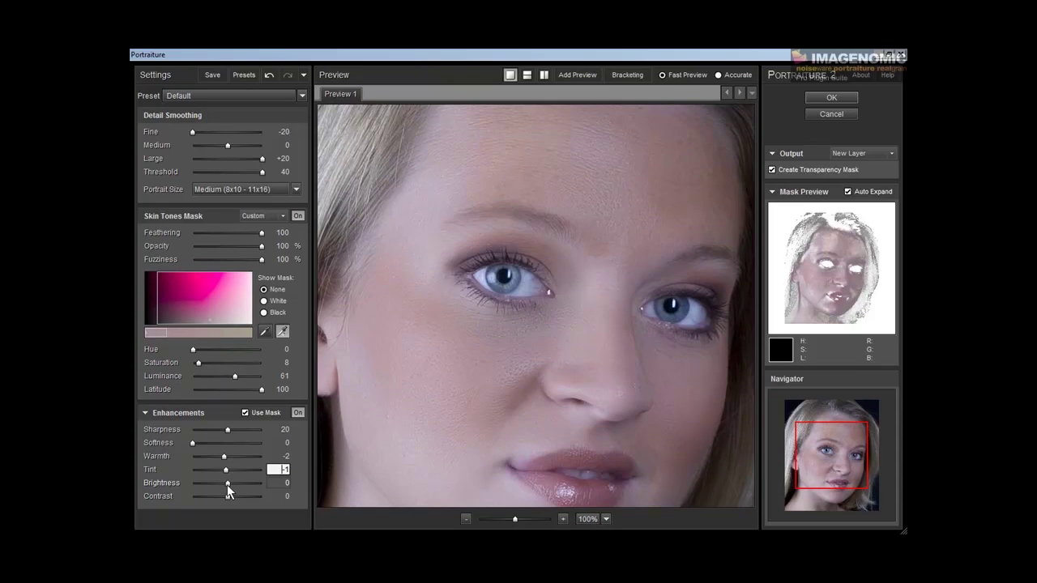
Try the skin Brightness at its extremes of -20 and +20, and set it to -1
left_click(226, 482)
left_click_drag(226, 483, 171, 480)
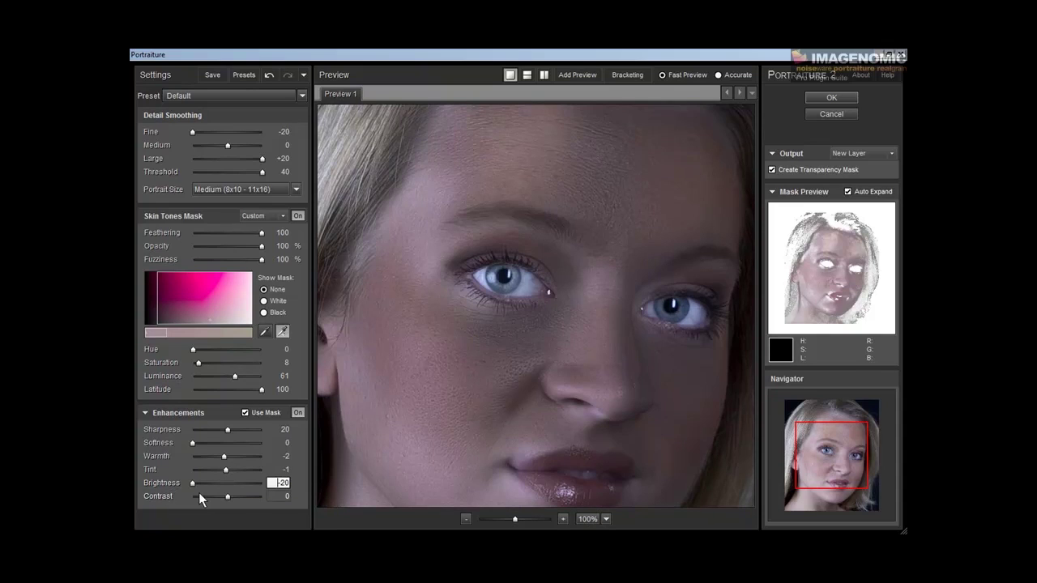
left_click_drag(193, 486, 285, 494)
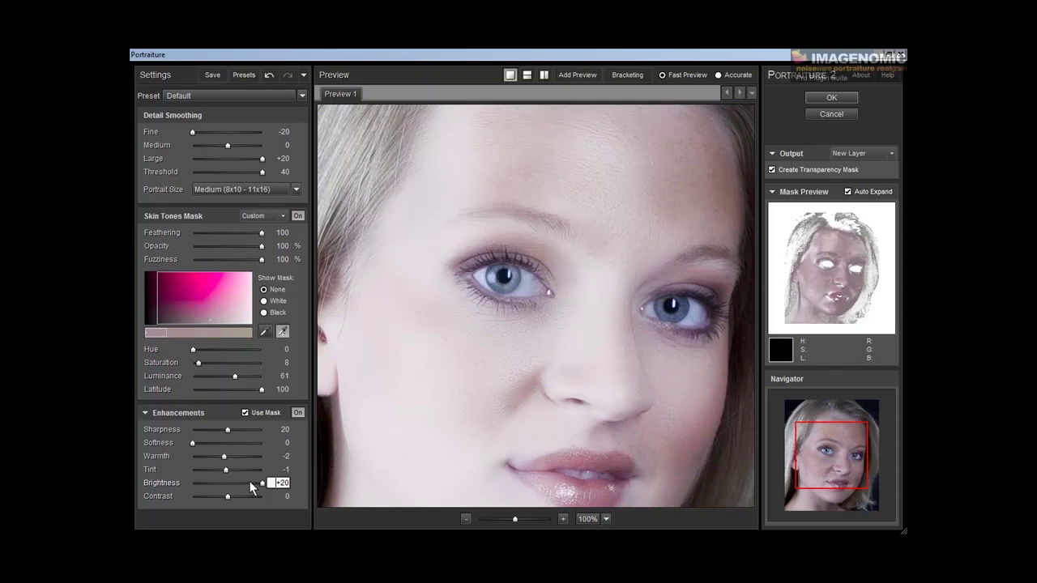
left_click_drag(260, 484, 172, 485)
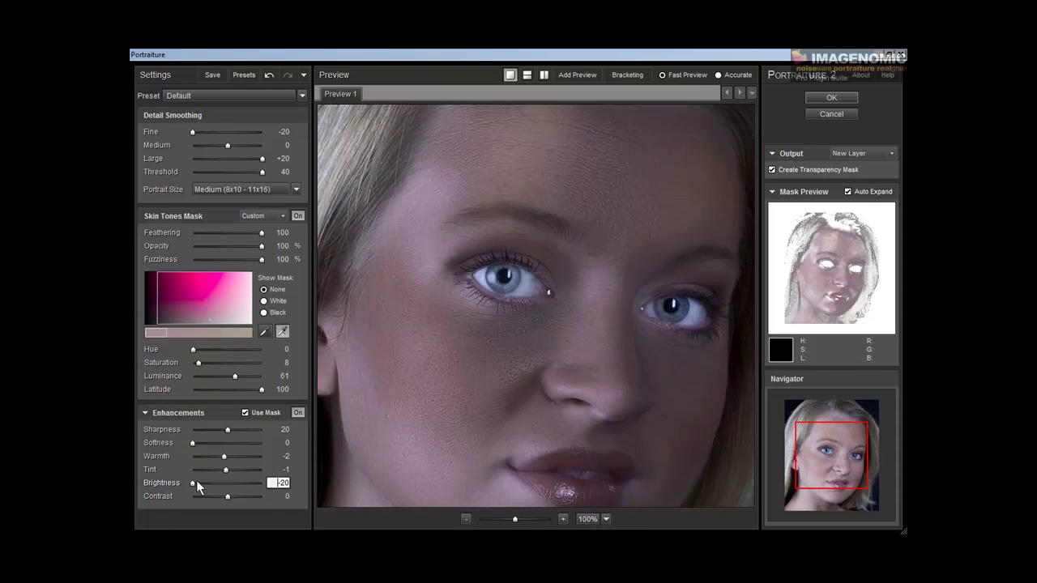
left_click_drag(194, 482, 275, 483)
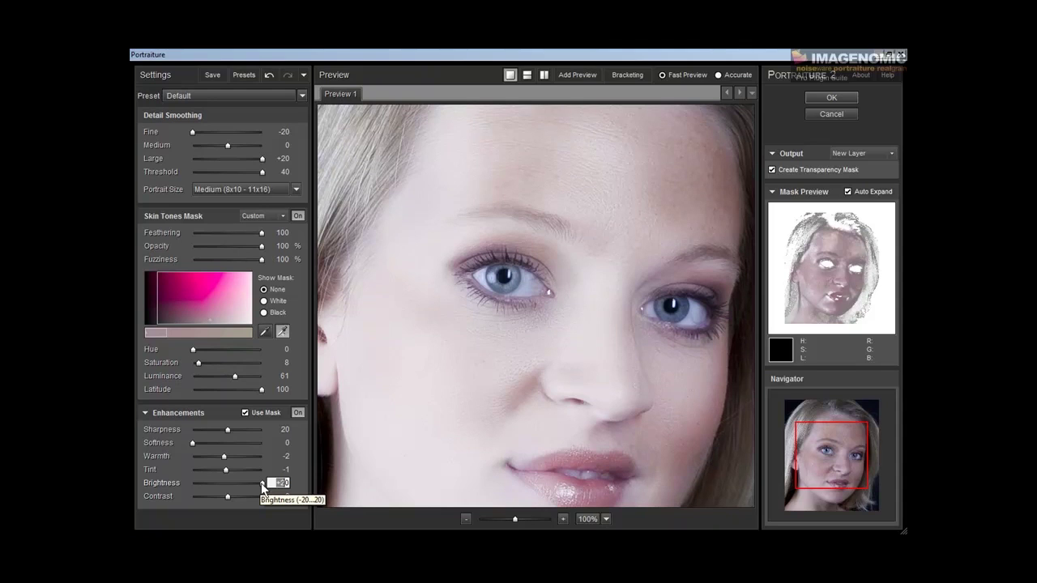
left_click_drag(264, 483, 226, 485)
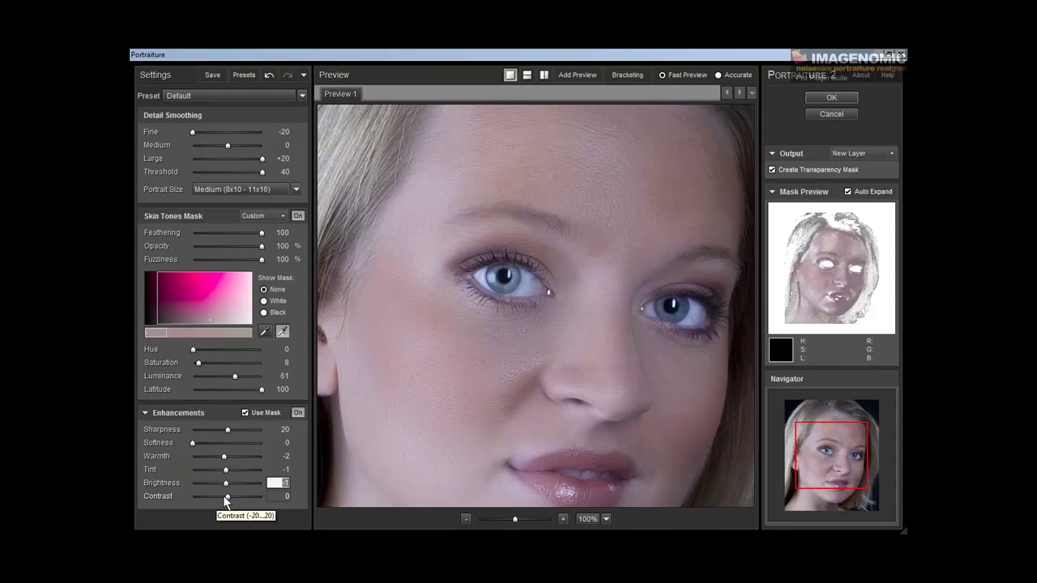
Try Contrast at +20 and -2, and at 50% zoom set Brightness to -8 and Contrast to +7
left_click_drag(229, 501, 265, 503)
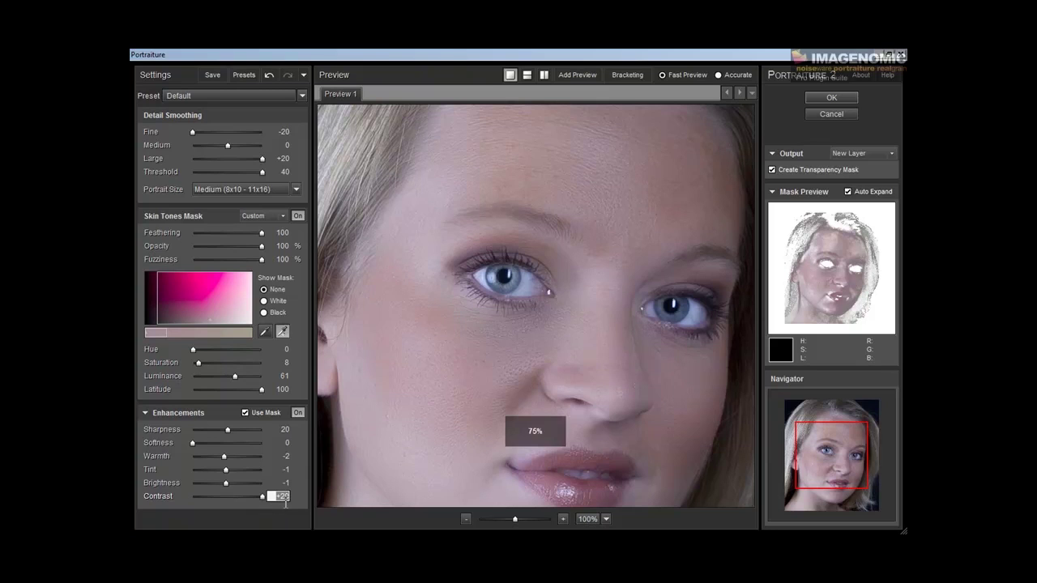
left_click_drag(260, 495, 223, 504)
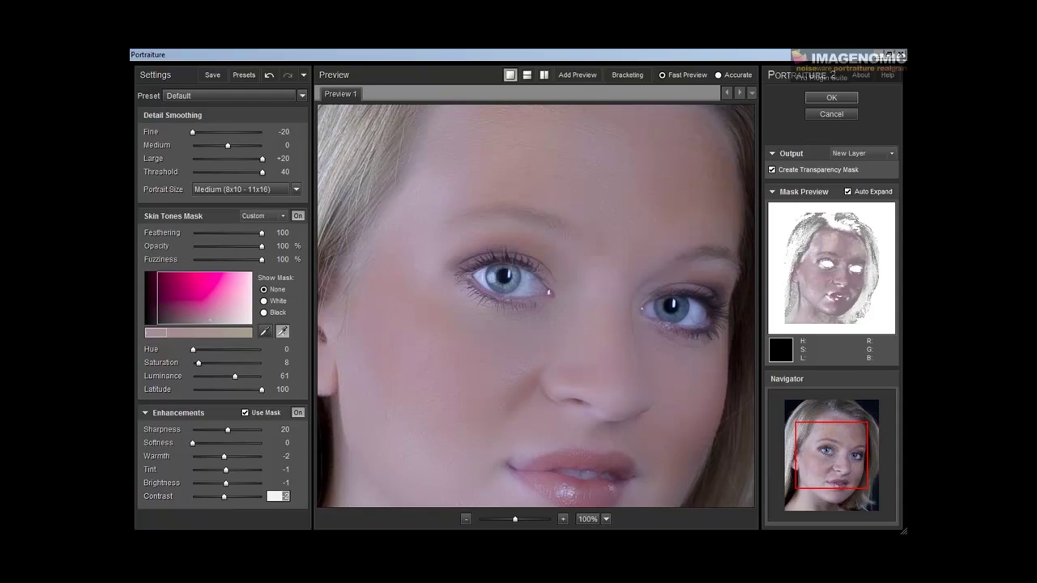
left_click(465, 519)
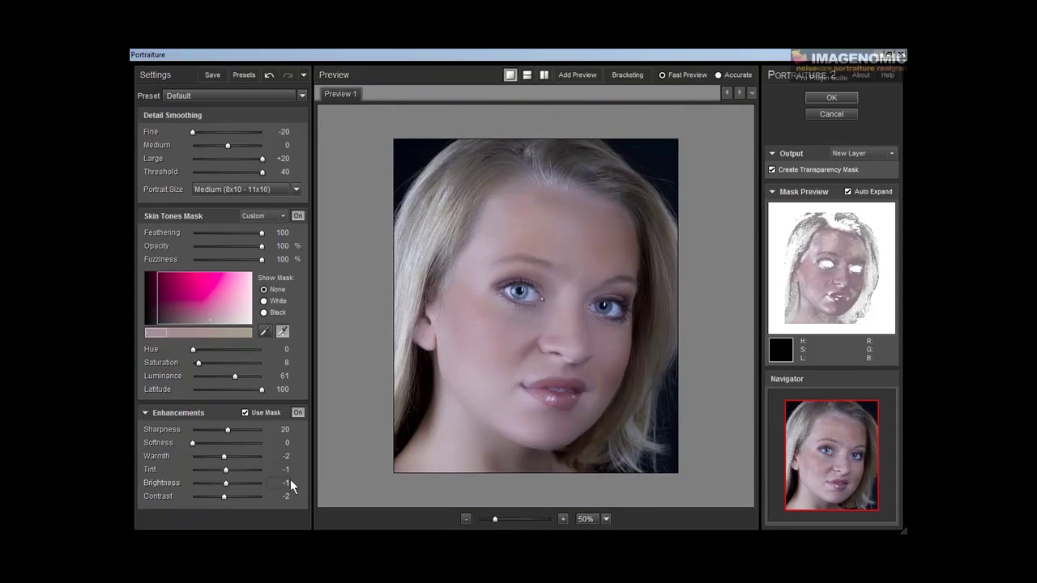
left_click_drag(217, 489, 205, 490)
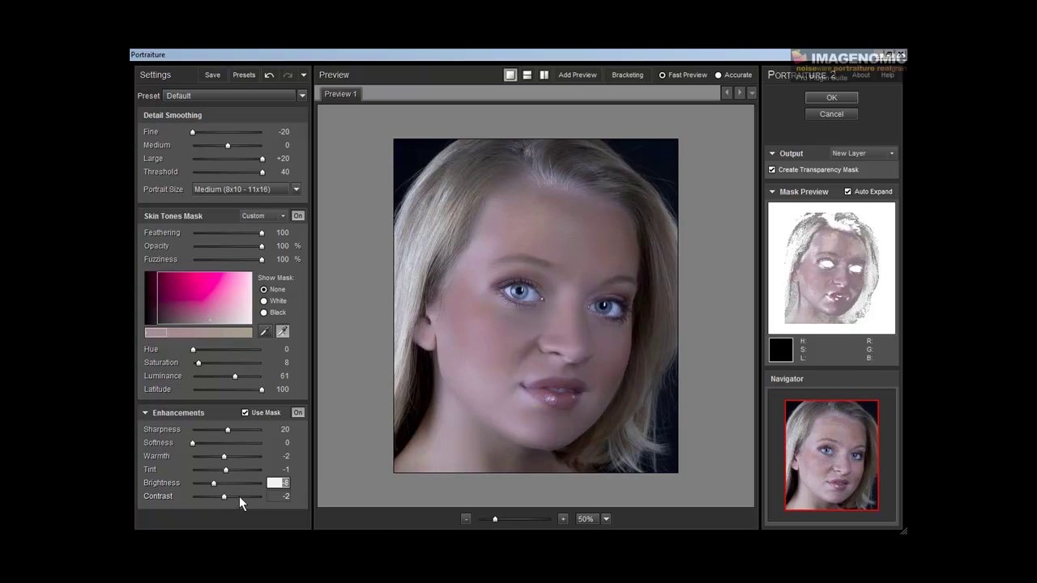
left_click(239, 496)
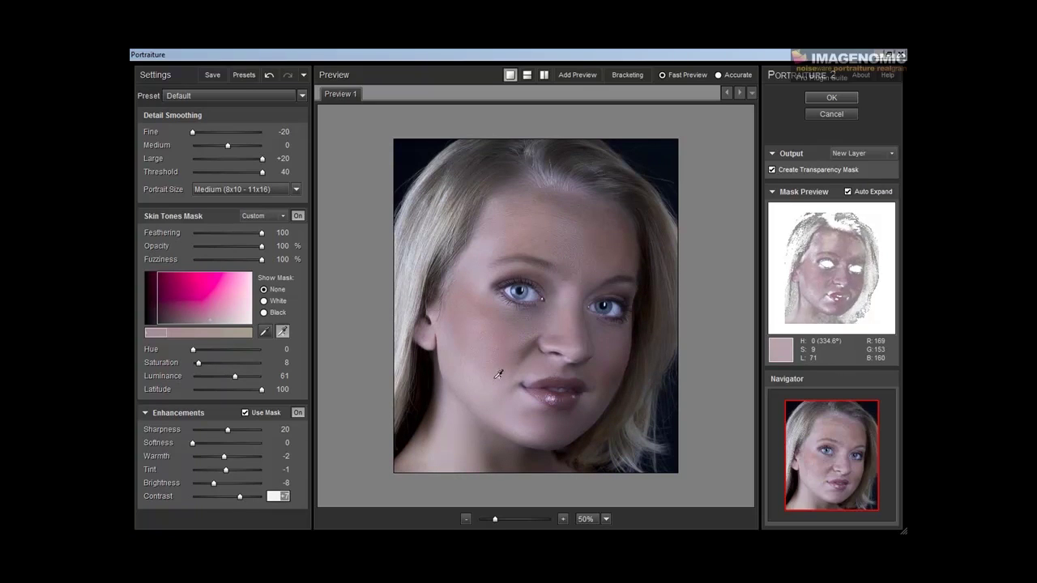
Compare the portrait with the enhancements off and on, and with their mask restriction off and on
left_click(511, 317)
left_click(510, 316)
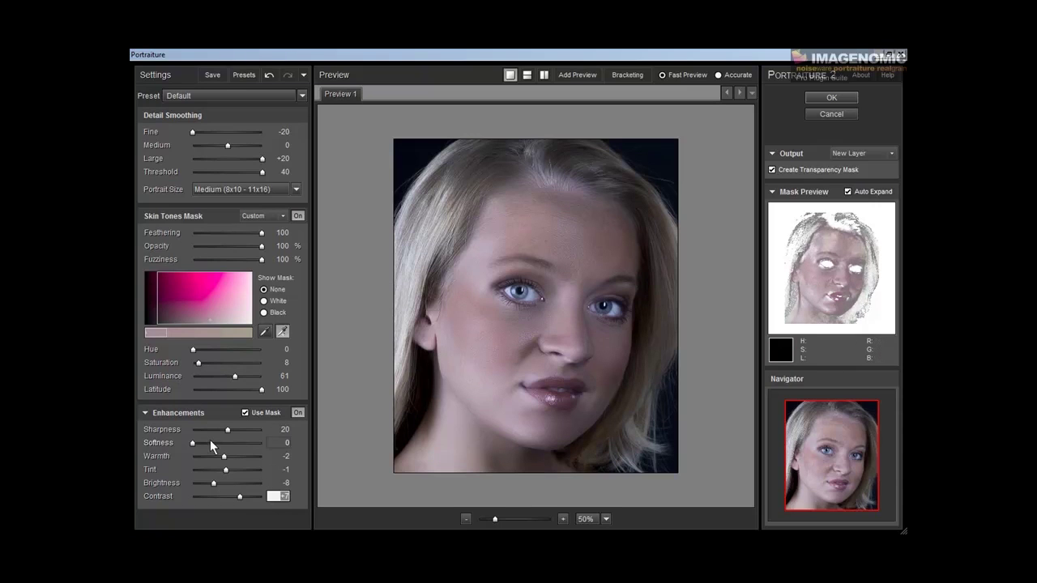
left_click(297, 413)
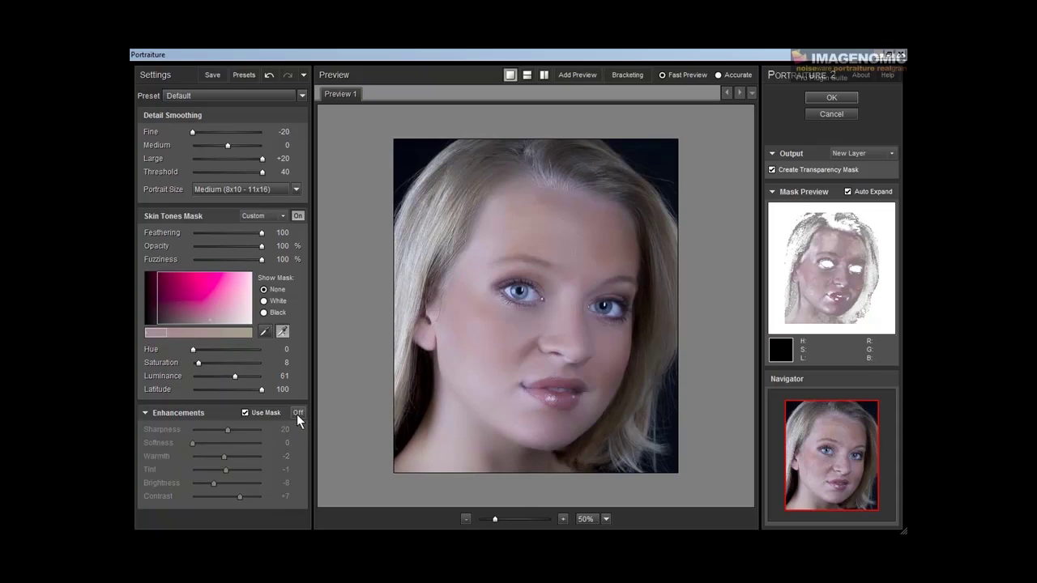
left_click(296, 413)
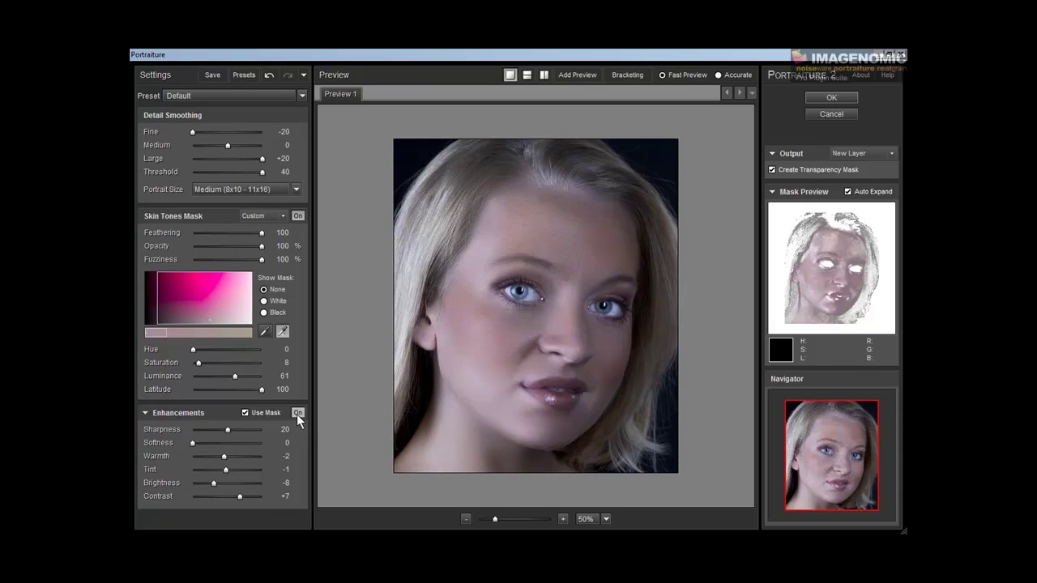
left_click(245, 413)
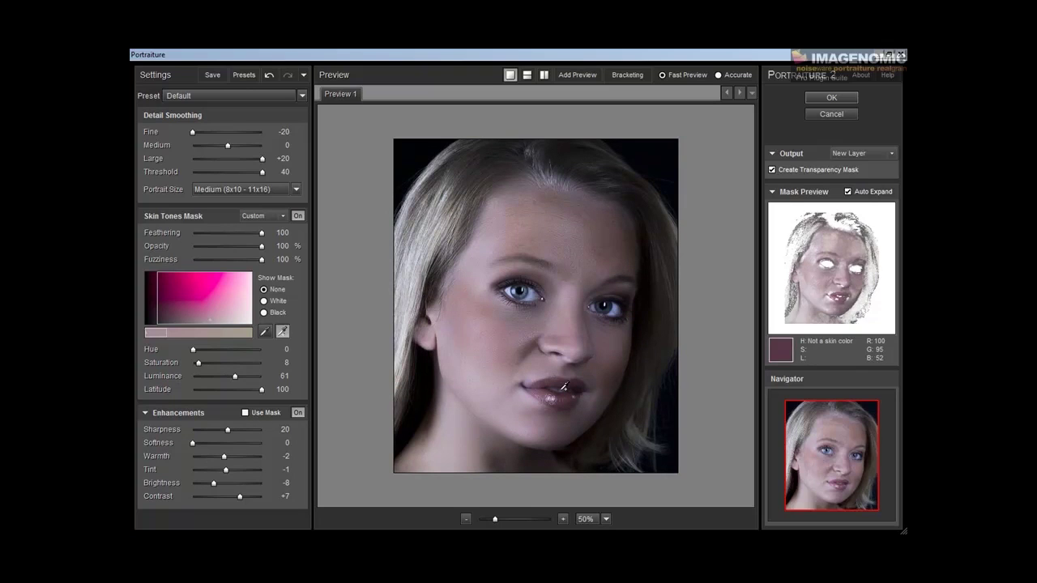
left_click(245, 413)
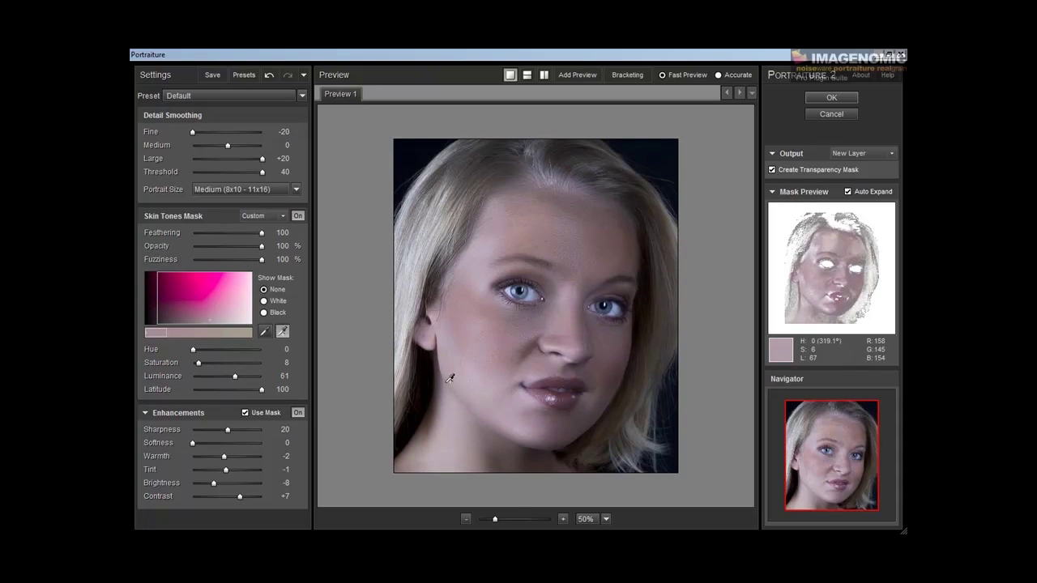
Set Brightness to -2, try Contrast at +7 without the mask, and set Contrast to -2 with the mask enabled
left_click(226, 483)
left_click(225, 497)
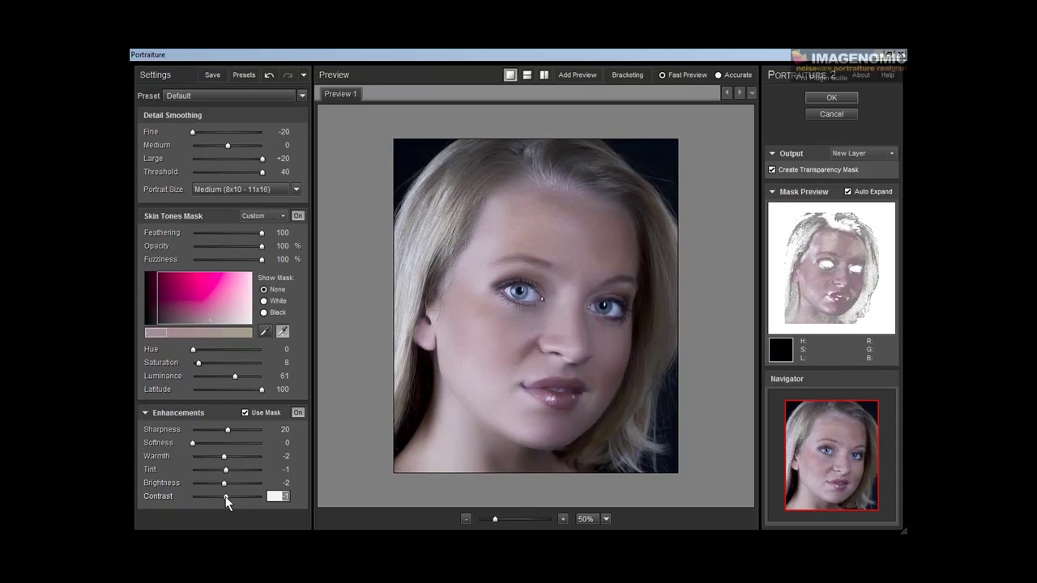
left_click(246, 413)
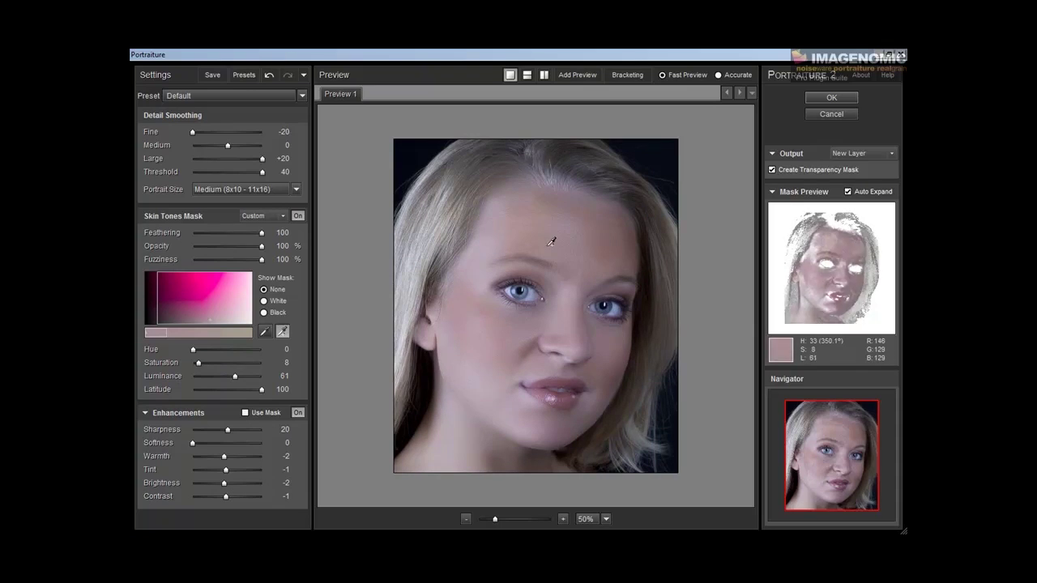
left_click_drag(227, 497, 240, 497)
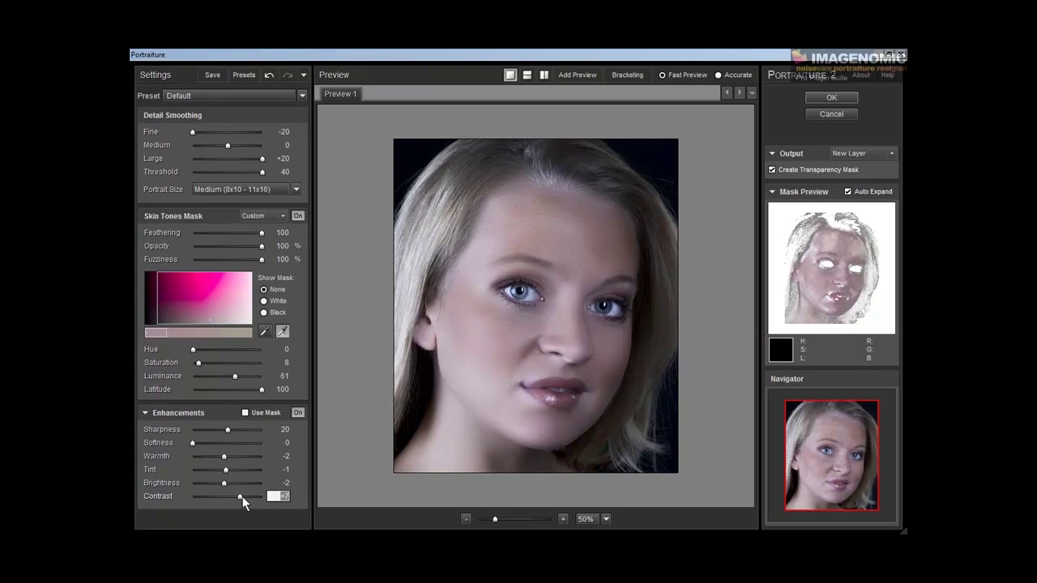
left_click_drag(241, 496, 227, 498)
left_click(245, 413)
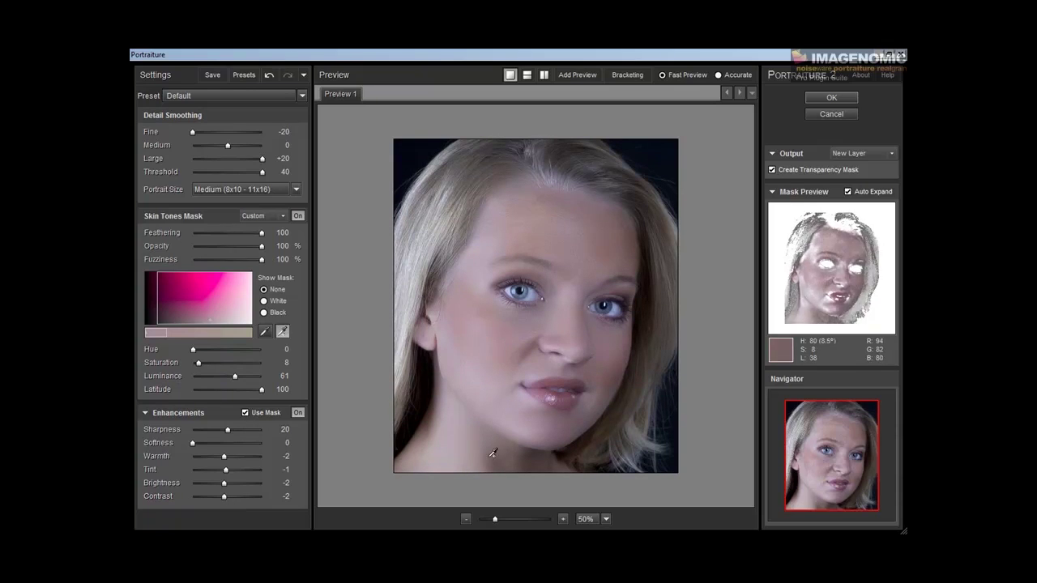
Add two more previews, set Contrast to +12 in Preview 3 and to -12 in Preview 2
left_click(561, 258)
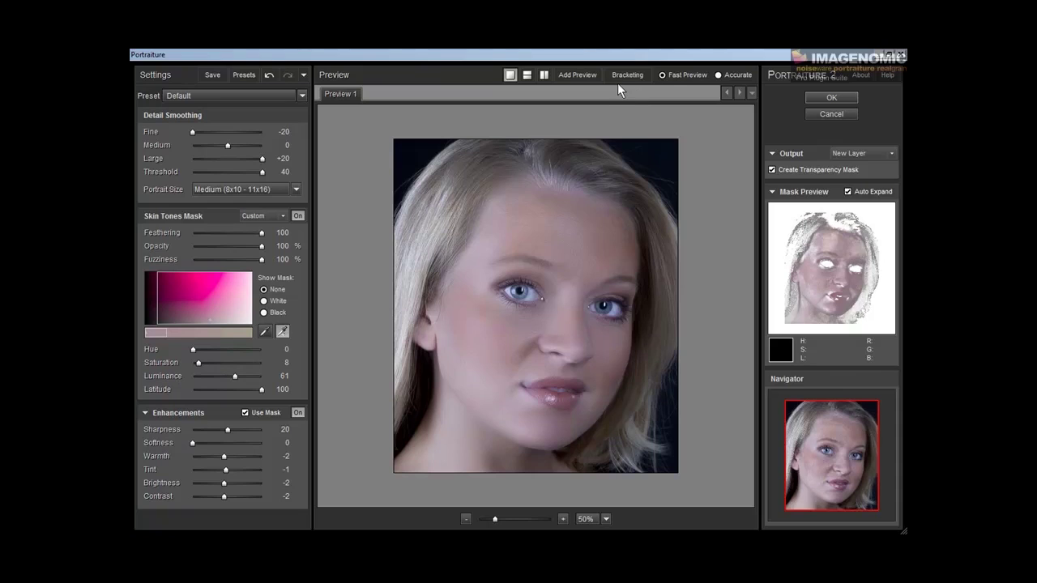
left_click(577, 75)
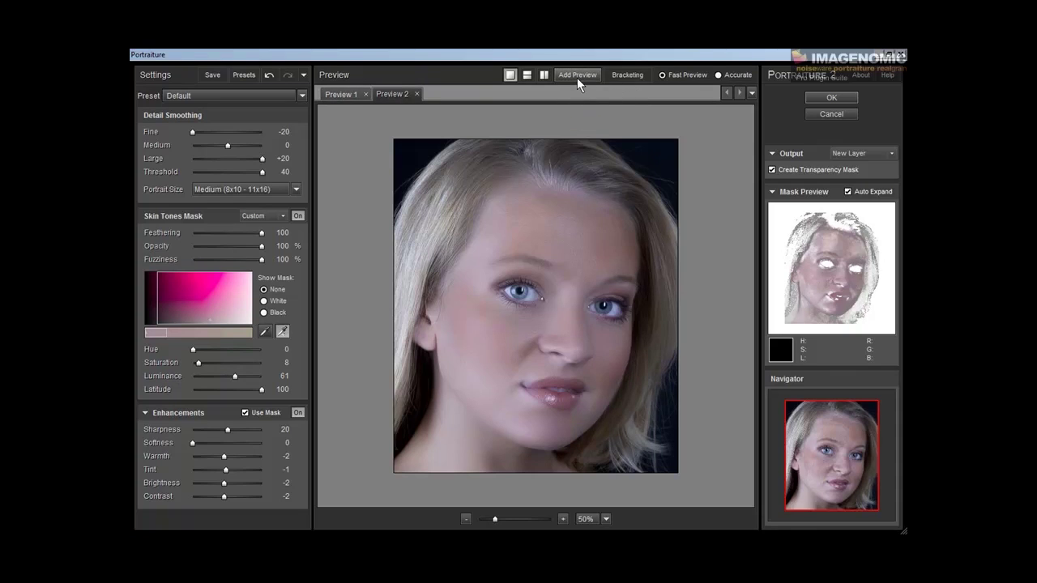
left_click(577, 75)
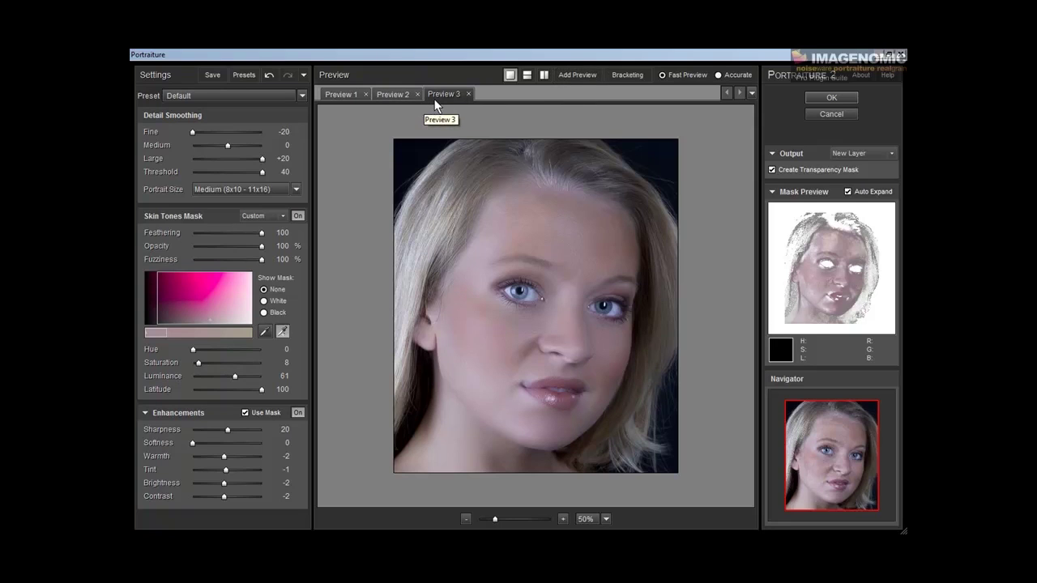
left_click(247, 498)
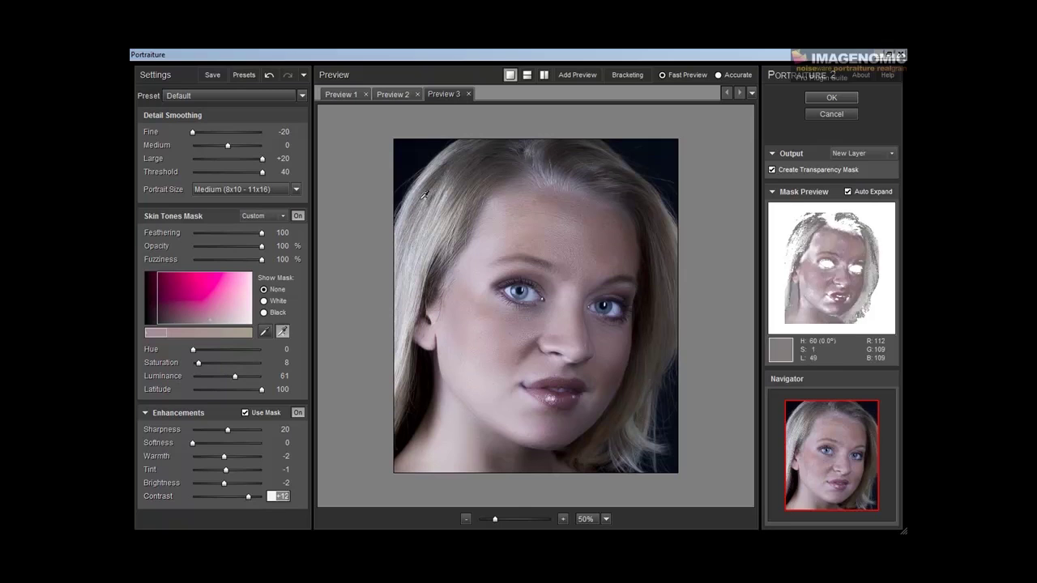
left_click(393, 98)
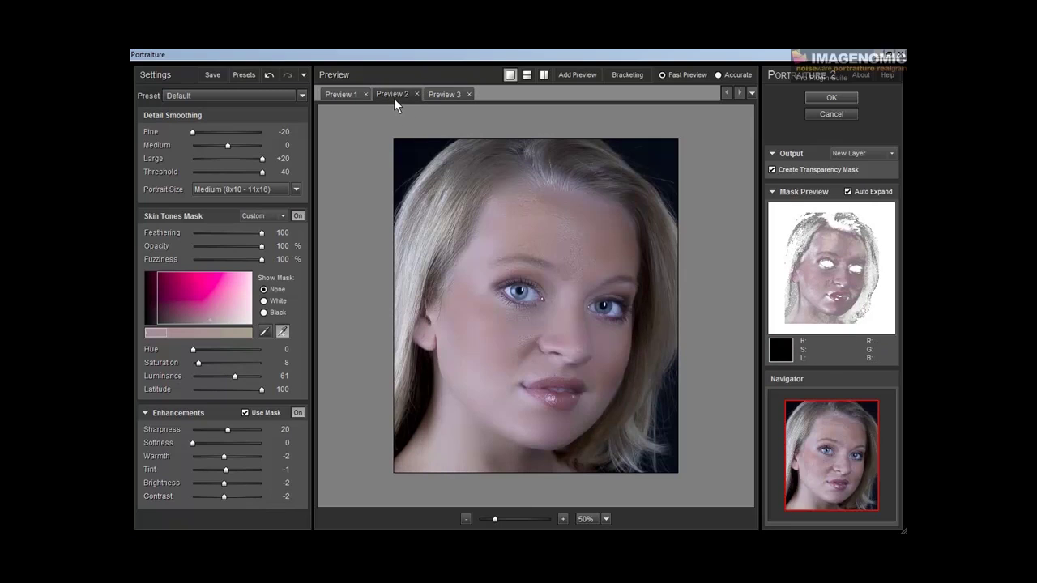
left_click(203, 497)
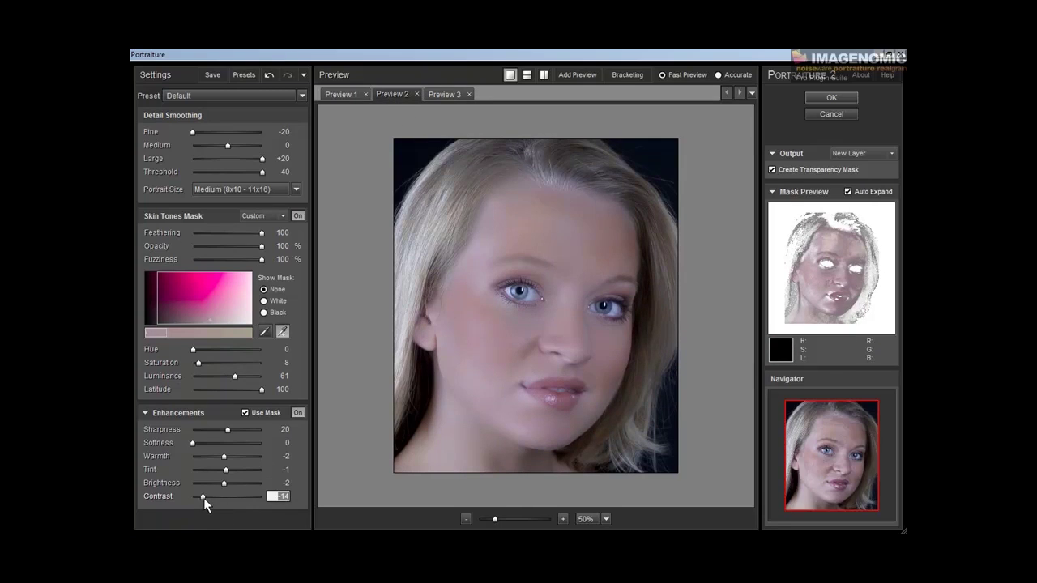
Compare the contrast variations in Previews 1, 2 and 3, ending on Preview 3
left_click(347, 93)
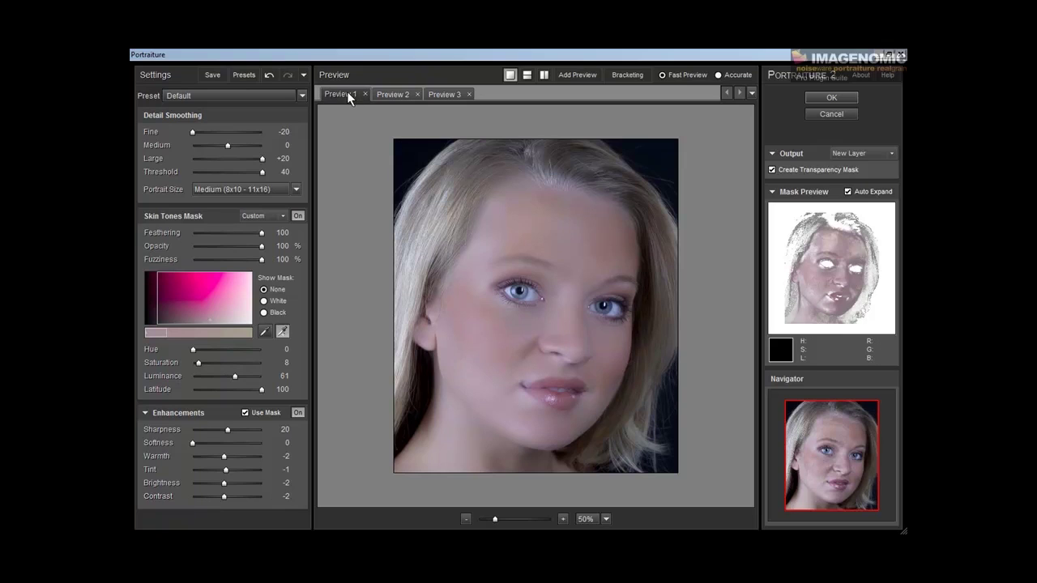
left_click(388, 94)
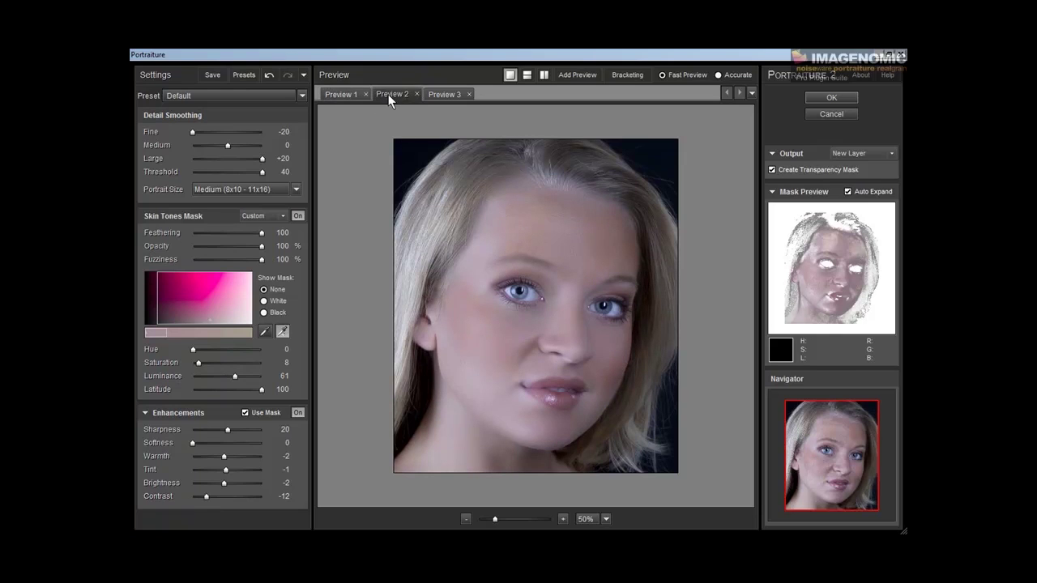
left_click(451, 95)
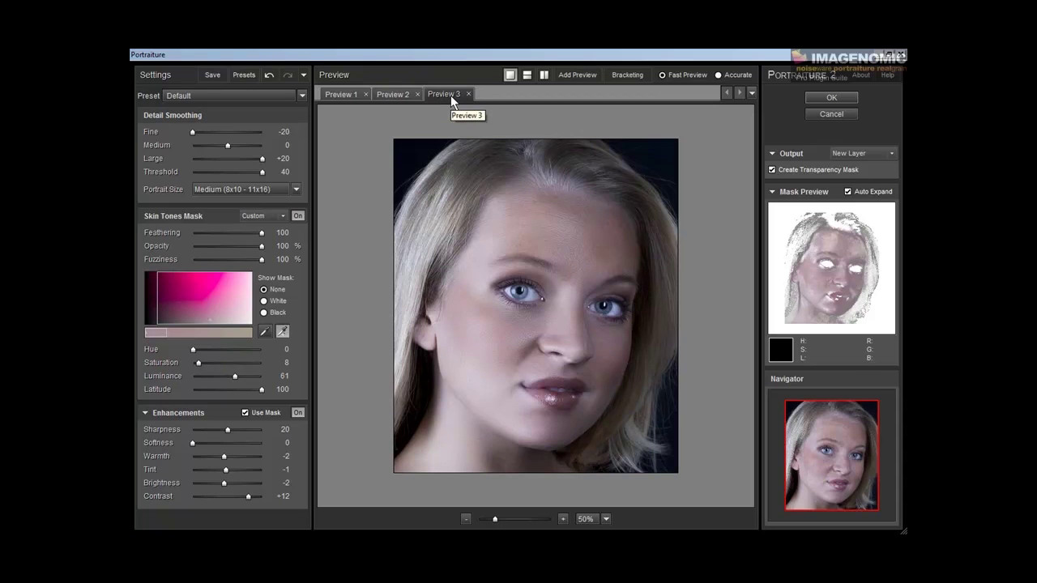
left_click(406, 94)
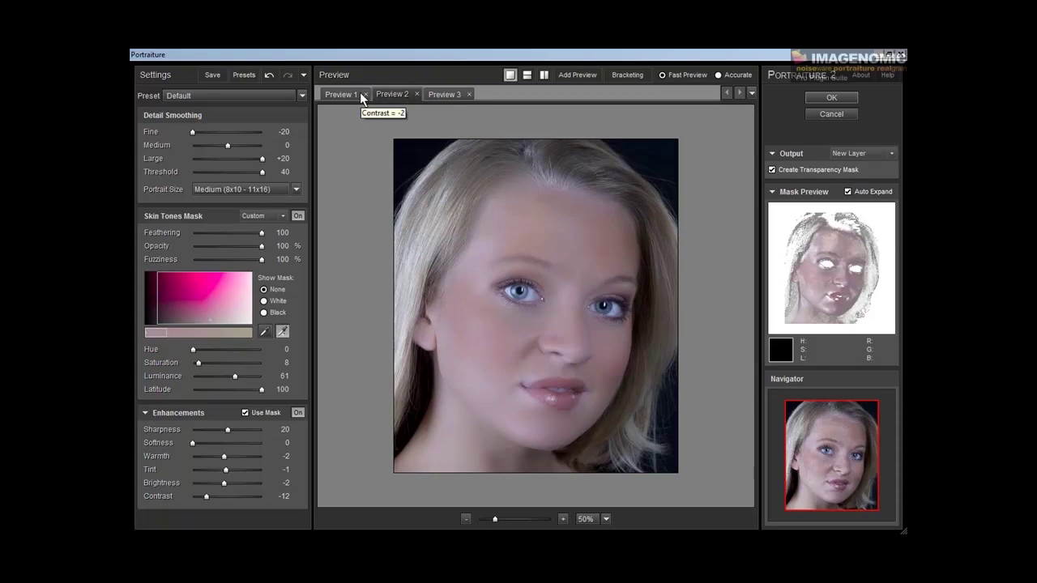
left_click(356, 94)
left_click(390, 97)
left_click(452, 96)
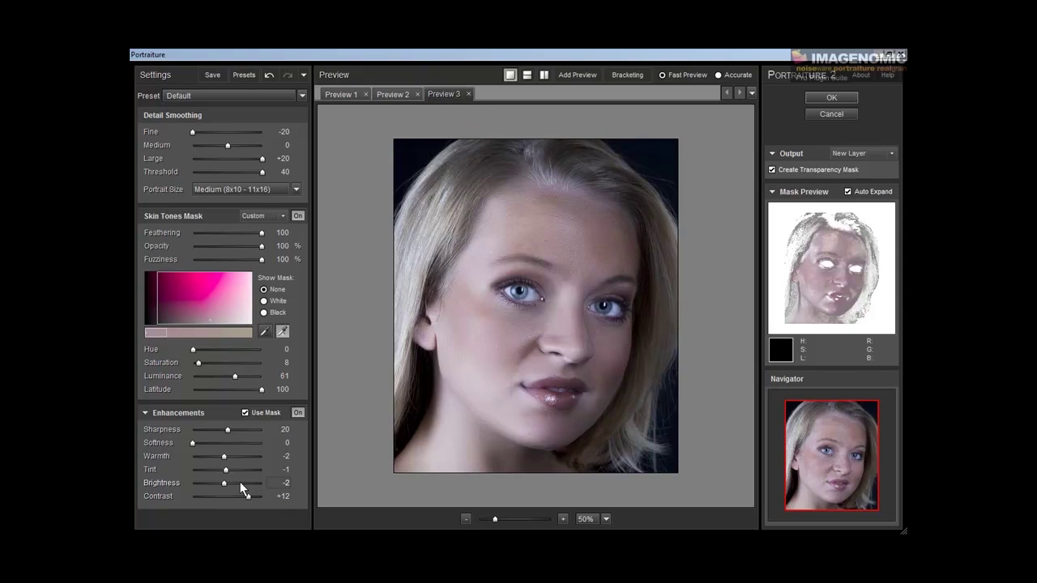
Compare the contrast variations across Previews 1, 2 and 3, and close Previews 3 and 2 to keep only Preview 1
left_click(398, 95)
left_click(344, 93)
left_click(392, 95)
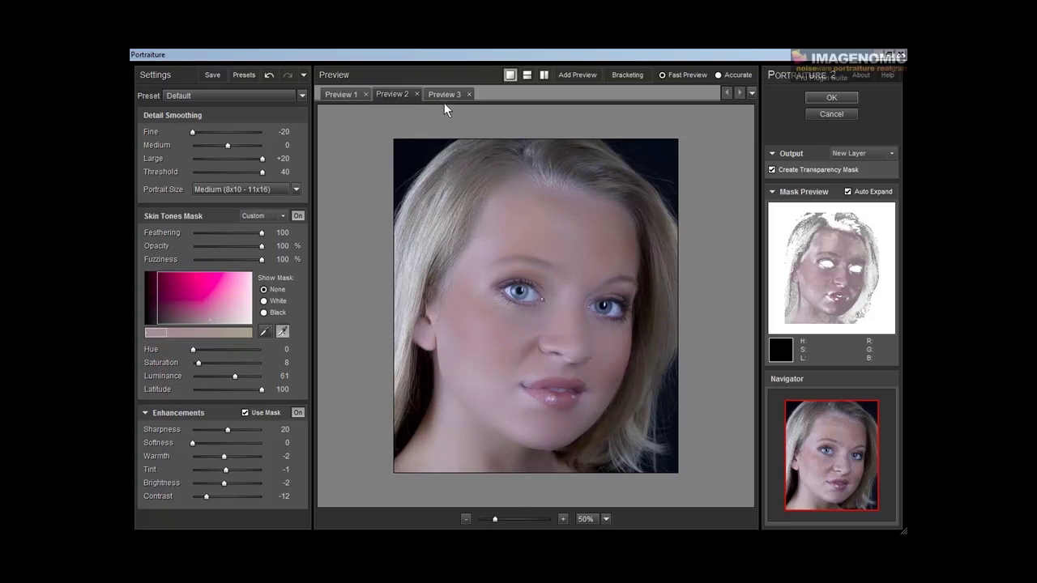
left_click(444, 98)
left_click(468, 94)
left_click(417, 94)
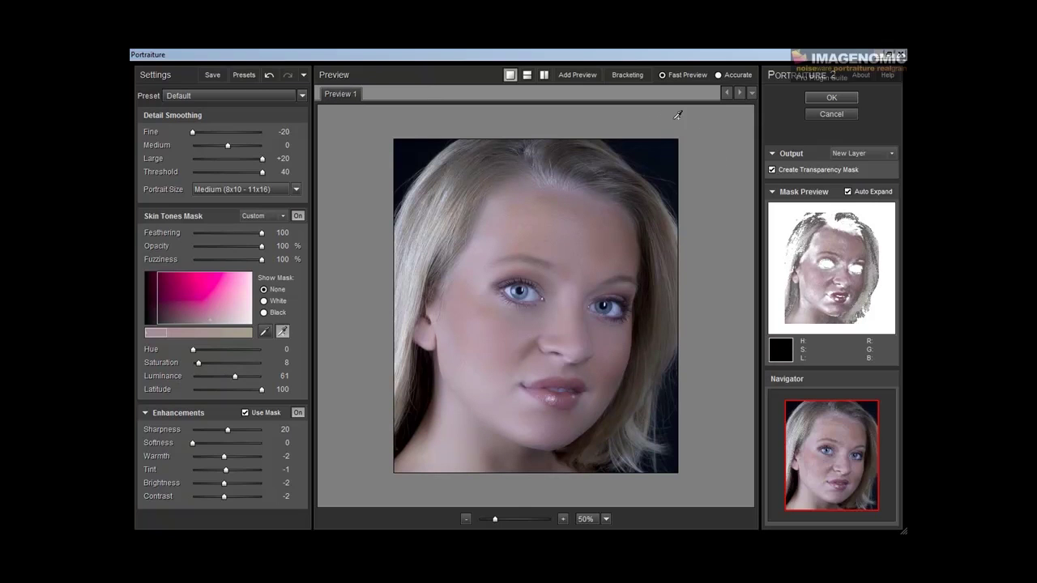
Create a bracketing series for the Threshold parameter with 7 previews and a bracketing step of 6, replacing the open previews
left_click(617, 78)
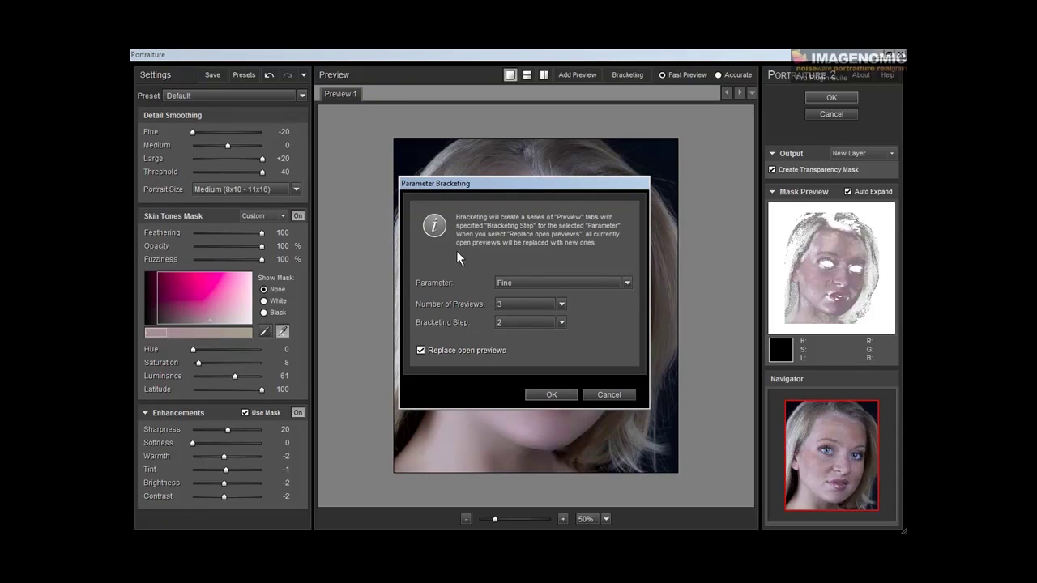
left_click(566, 284)
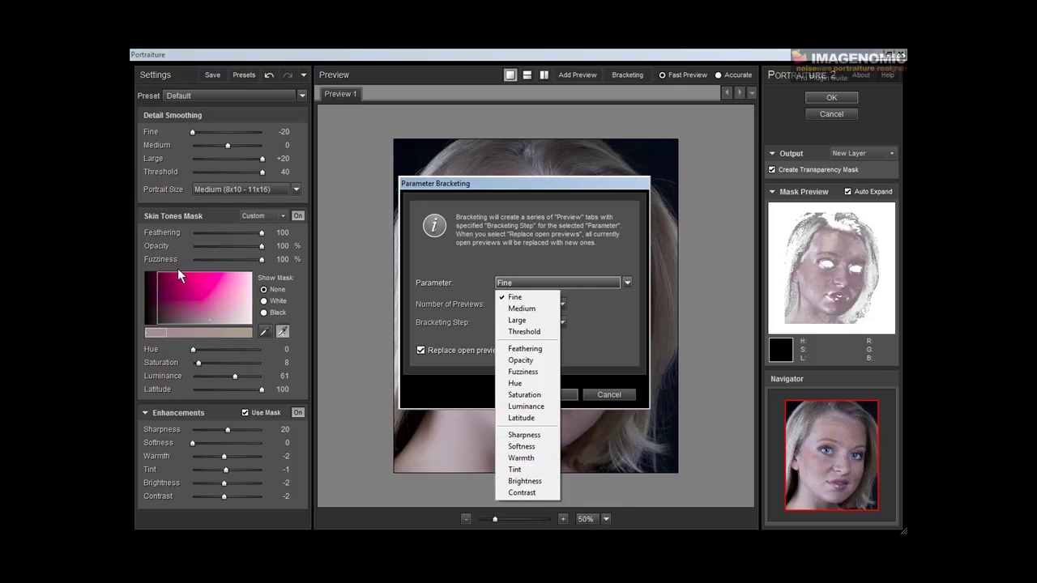
left_click(539, 334)
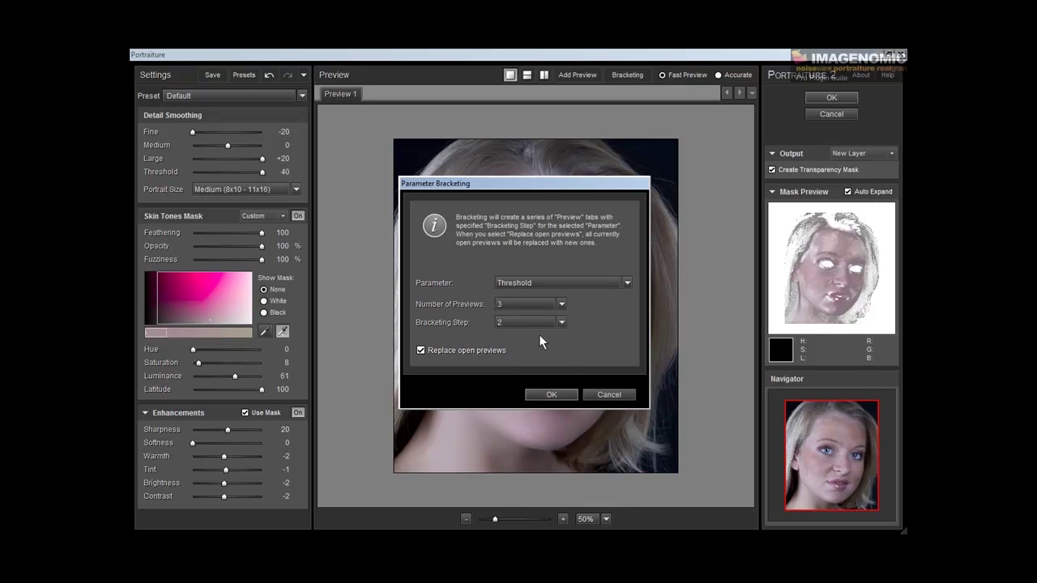
left_click(558, 306)
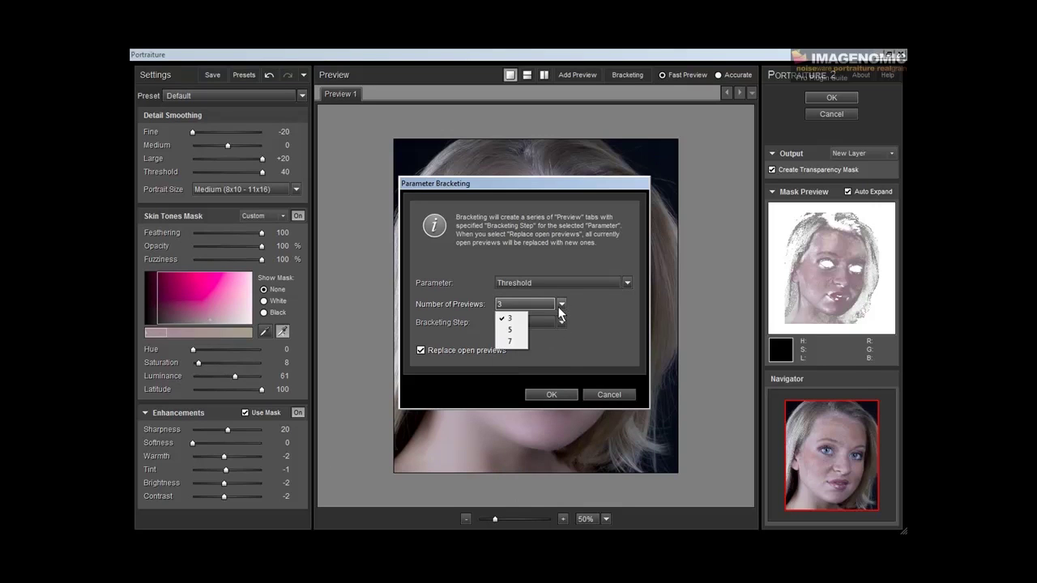
left_click(511, 341)
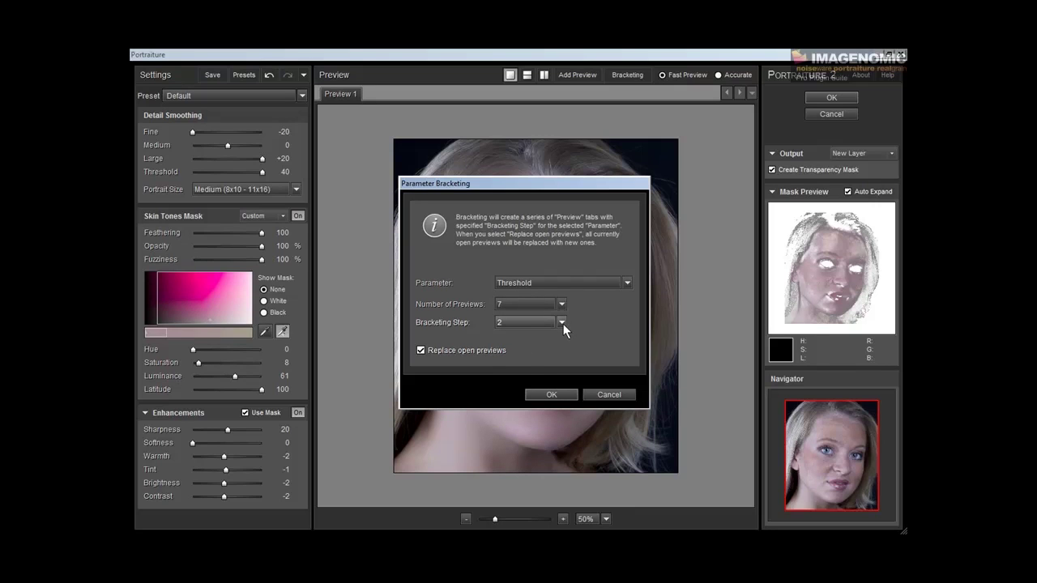
left_click(561, 323)
left_click(514, 359)
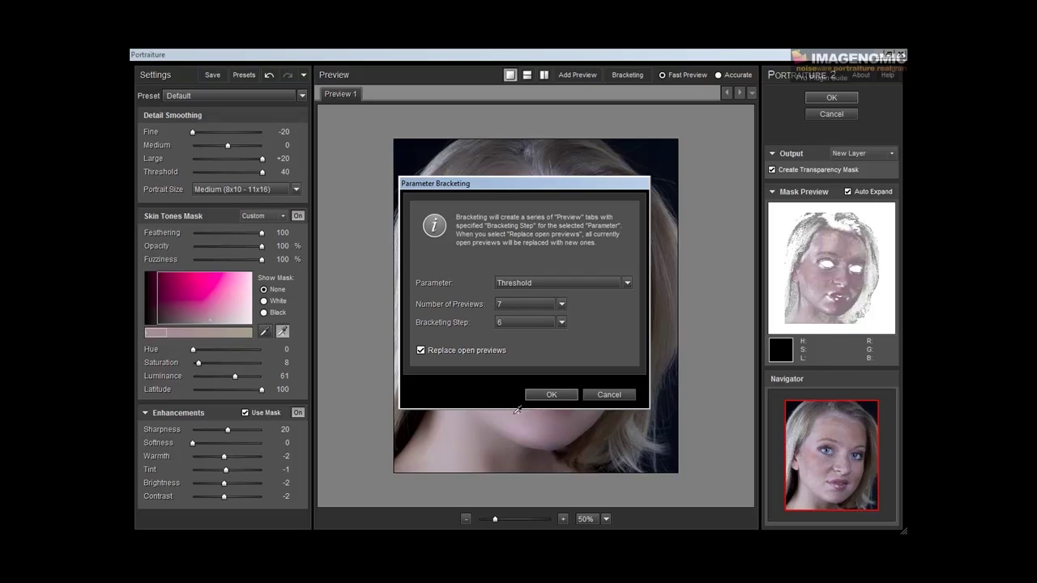
left_click(551, 394)
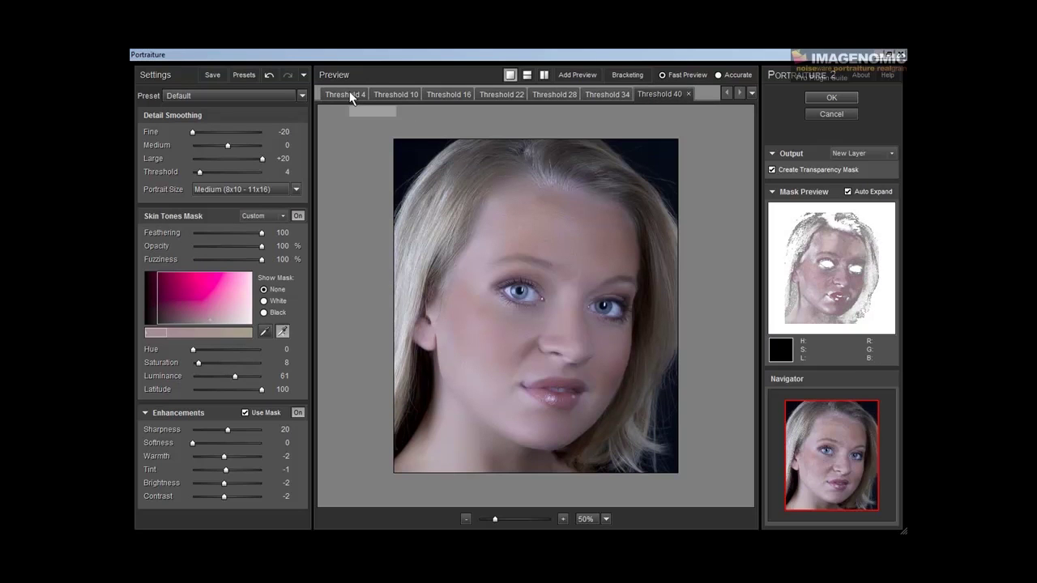
Compare the bracketed previews from Threshold 4 up to Threshold 40, and go back to Threshold 28
left_click(346, 93)
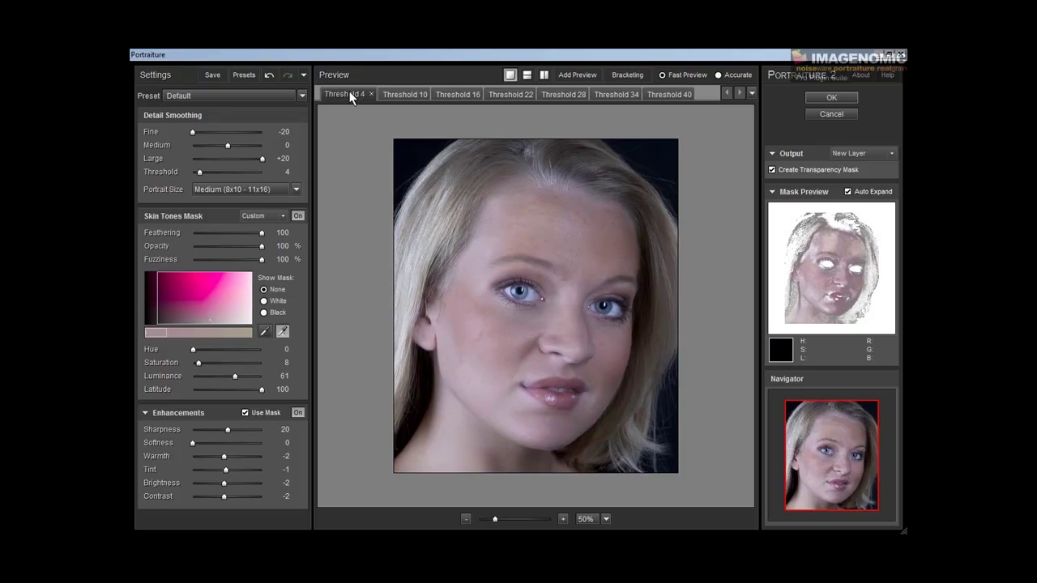
left_click(409, 95)
left_click(457, 93)
left_click(504, 94)
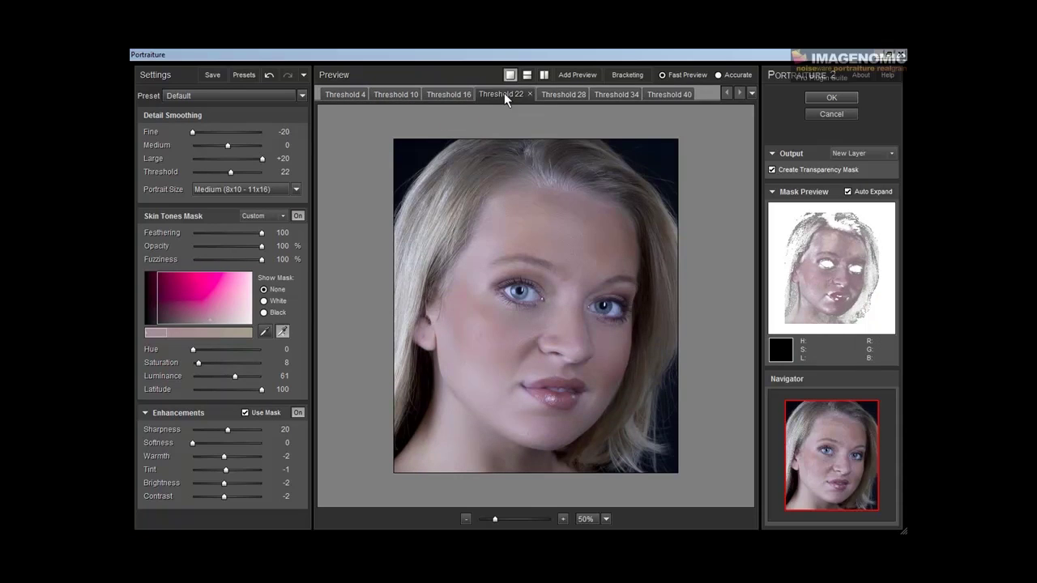
left_click(558, 97)
left_click(606, 94)
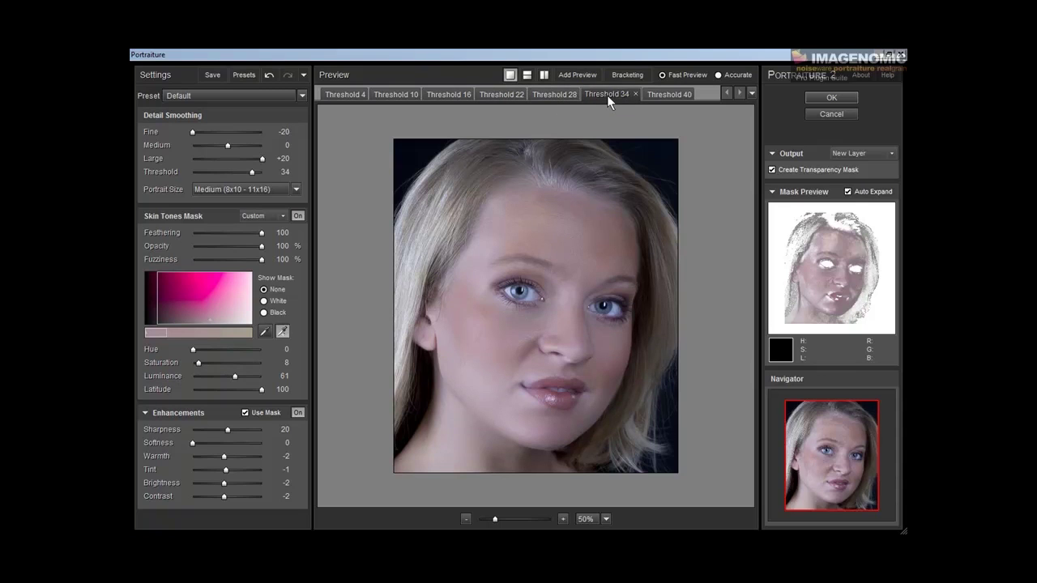
left_click(668, 94)
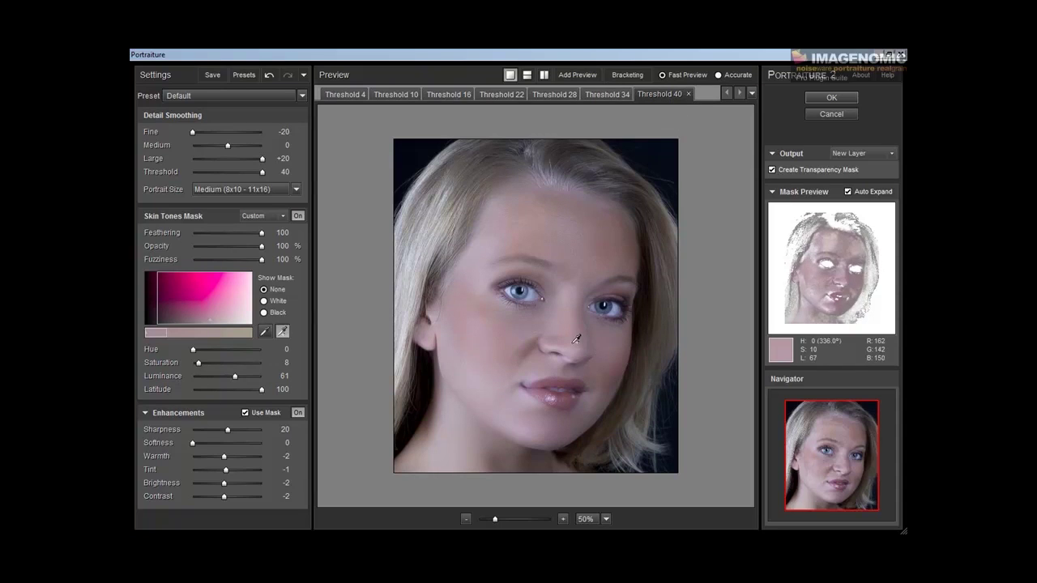
left_click(603, 96)
left_click(556, 94)
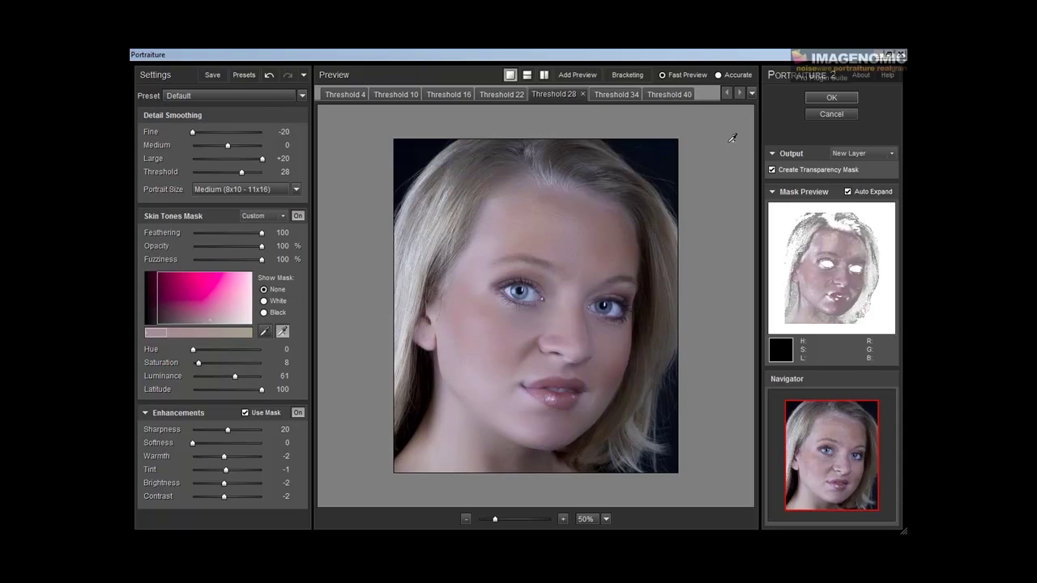
Show the list of previews as enlarged thumbnails, browse the threshold variations and choose Threshold 28
left_click(751, 94)
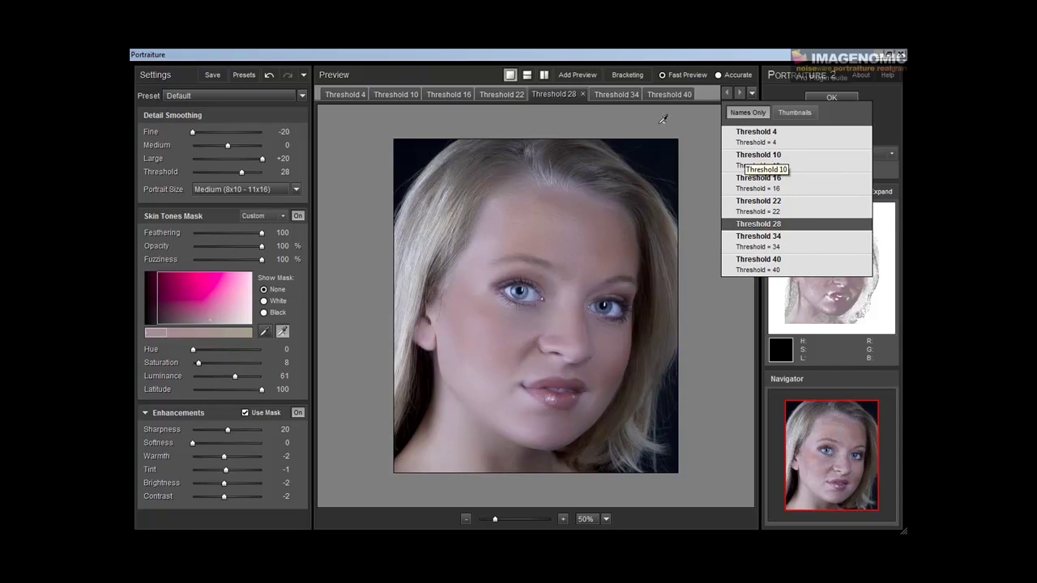
left_click(793, 113)
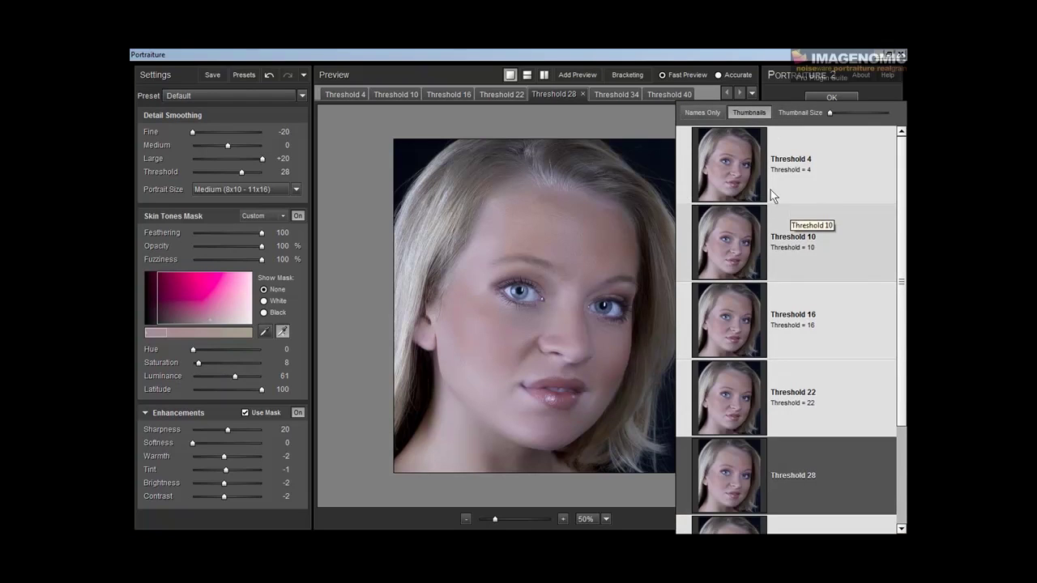
left_click_drag(829, 112, 854, 115)
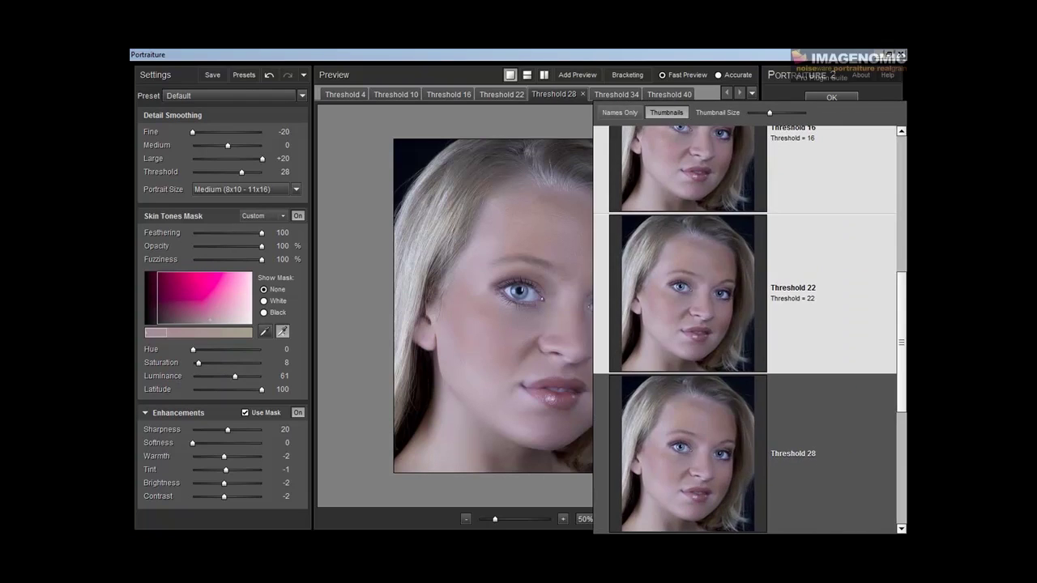
scroll(890, 215, "up", 5)
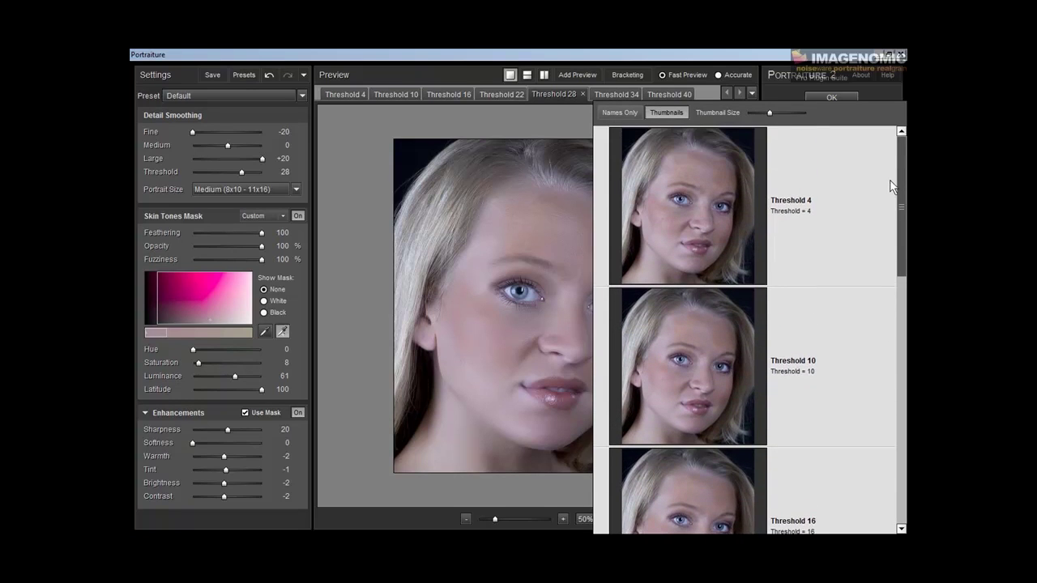
scroll(888, 183, "down", 4)
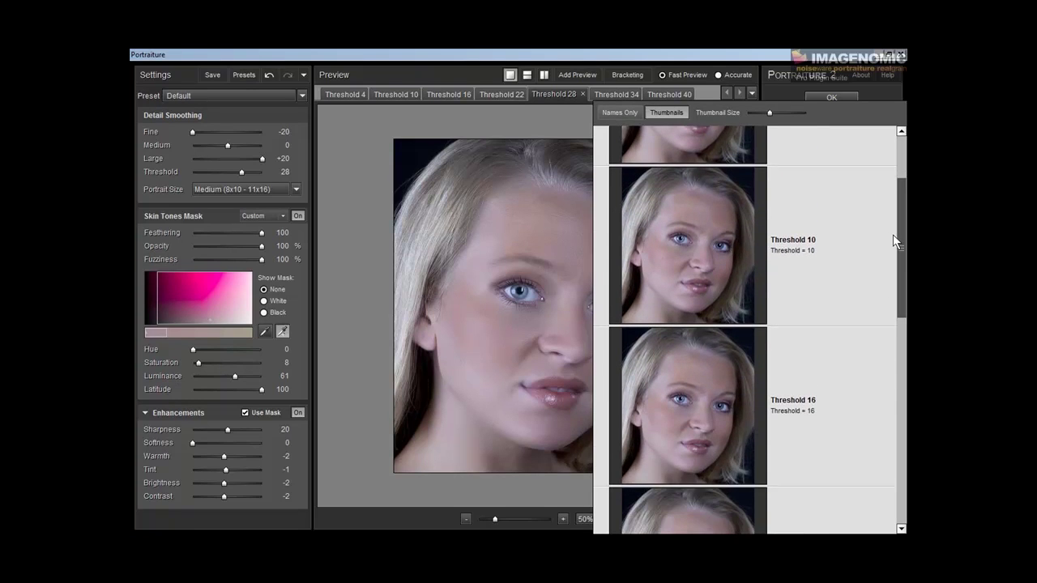
scroll(892, 268, "down", 3)
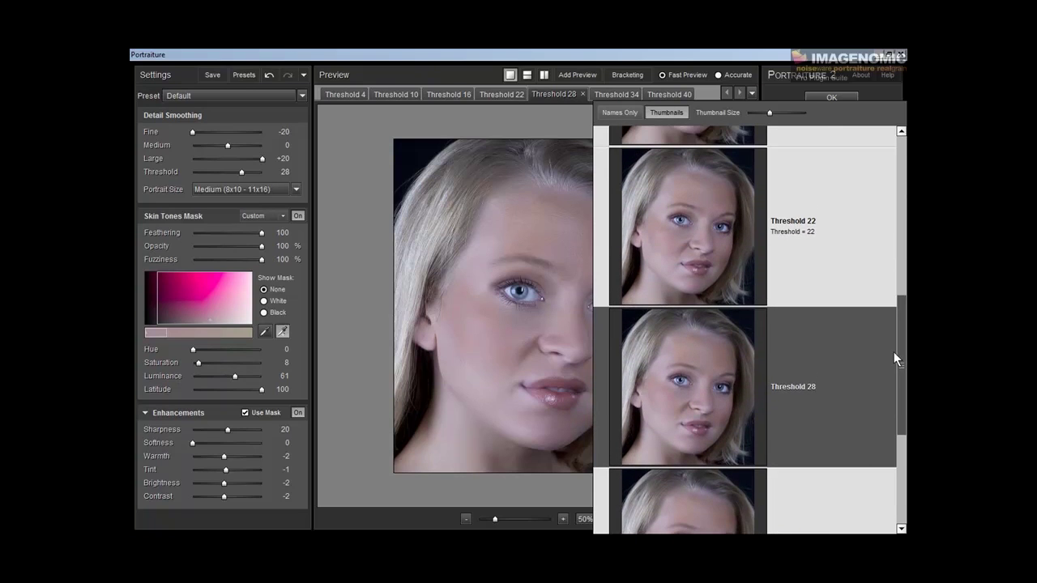
left_click(681, 393)
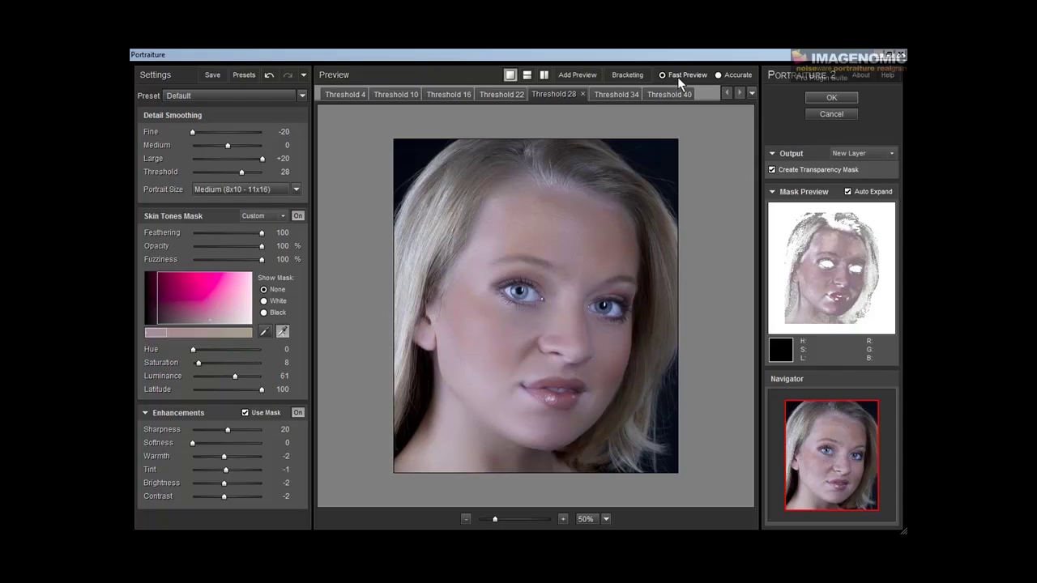
Examine the Threshold 28 preview at magnifications from 25% up to 800%, and return to 50%
left_click(465, 519)
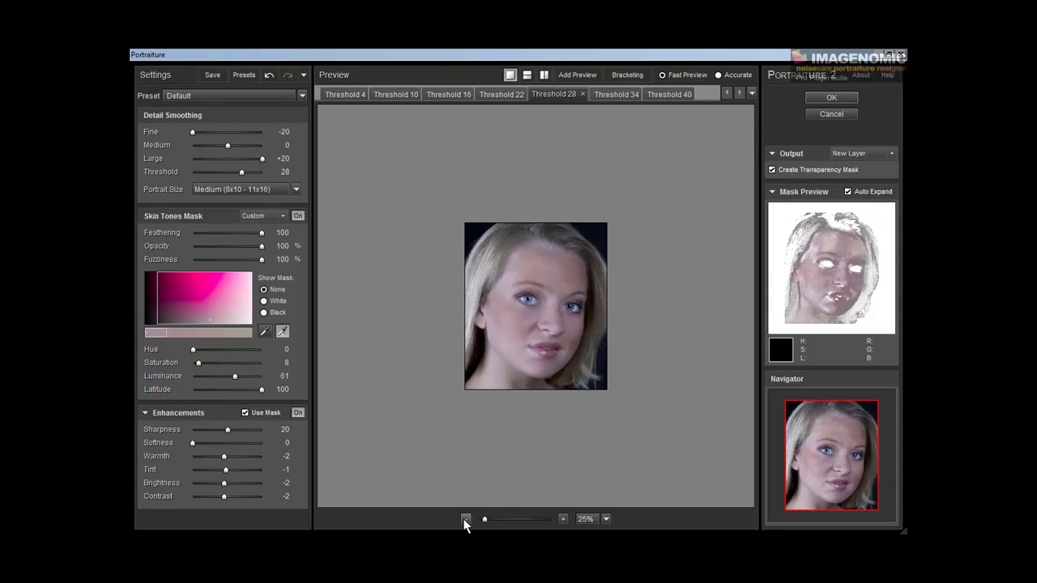
left_click(563, 518)
left_click(563, 520)
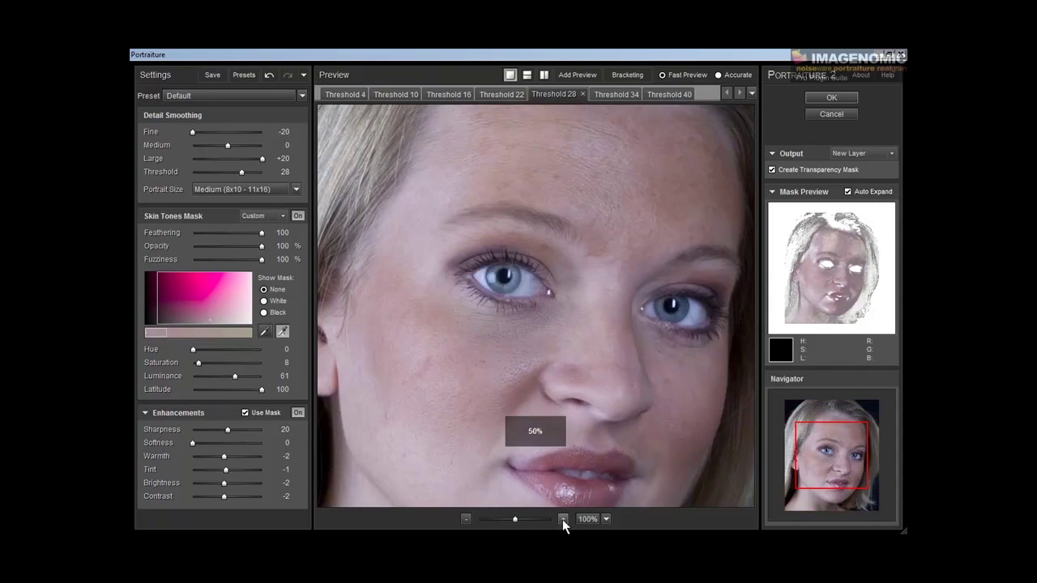
left_click(562, 519)
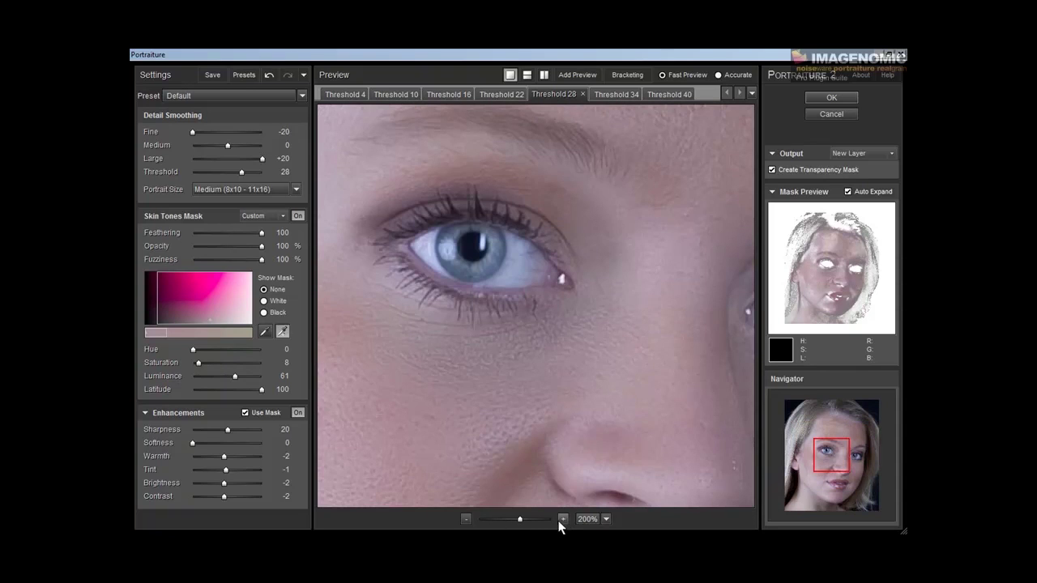
left_click(563, 519)
left_click(563, 519)
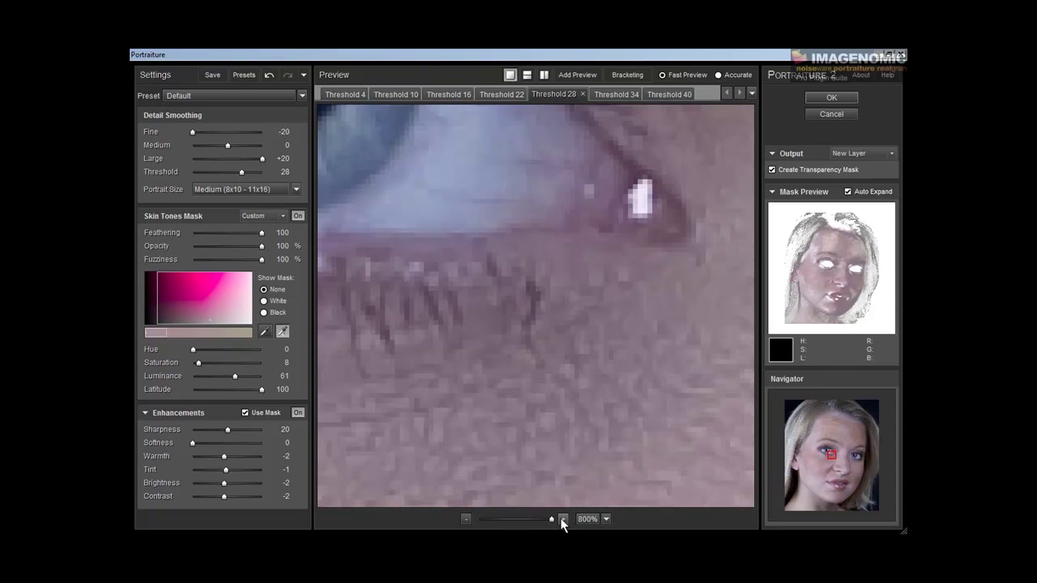
left_click(466, 518)
left_click(466, 518)
left_click(466, 519)
left_click(466, 518)
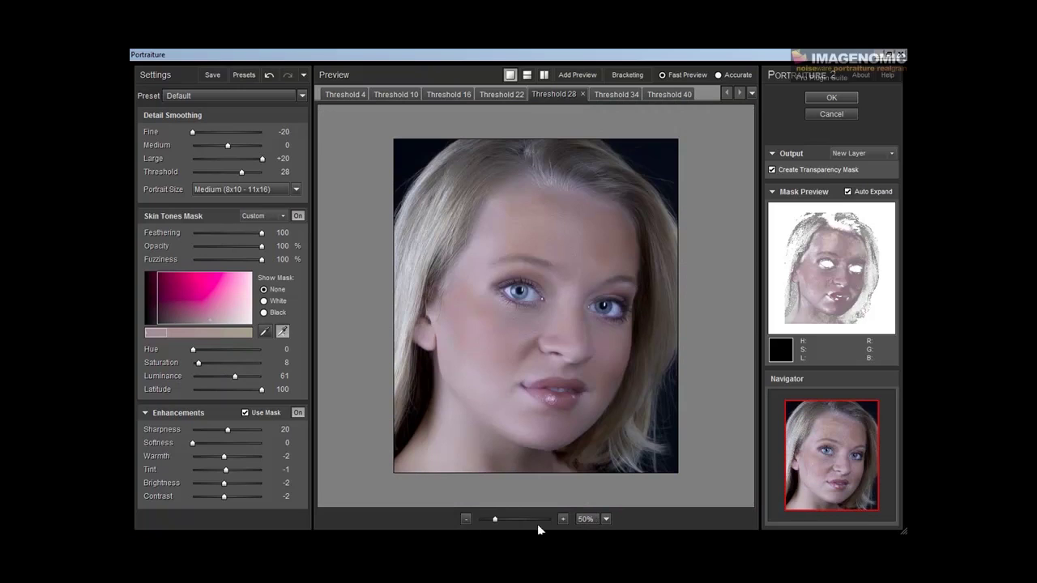
left_click(562, 519)
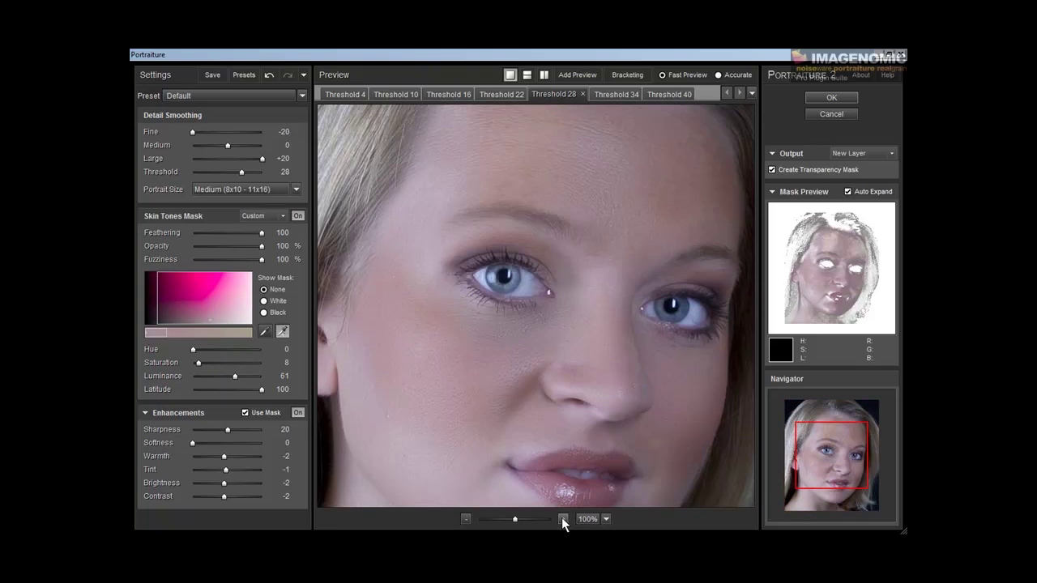
left_click(468, 519)
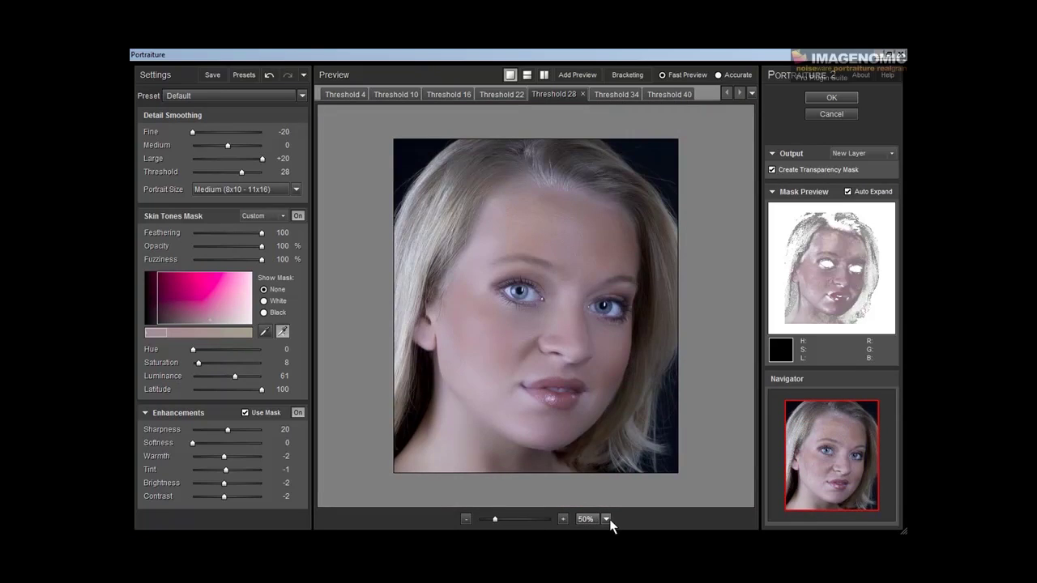
Set the preview magnification to Best Fit and review the other available zoom levels
left_click(607, 519)
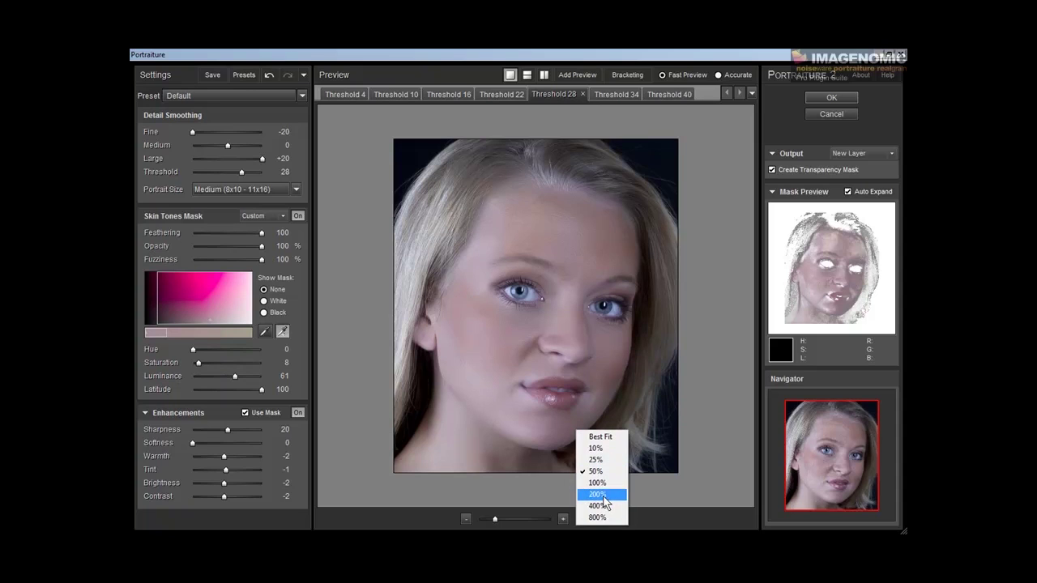
left_click(600, 437)
left_click(607, 520)
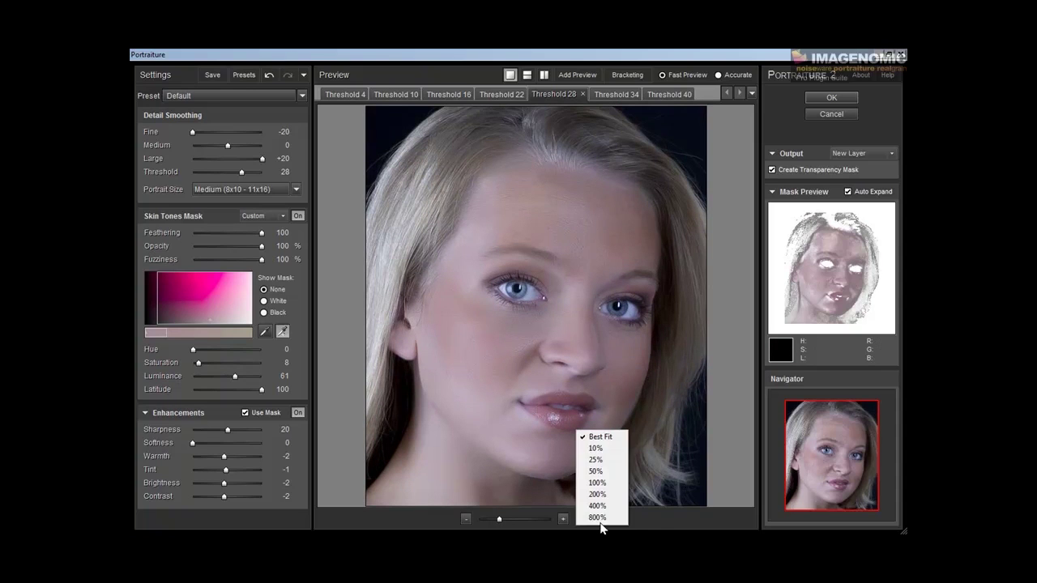
left_click(539, 509)
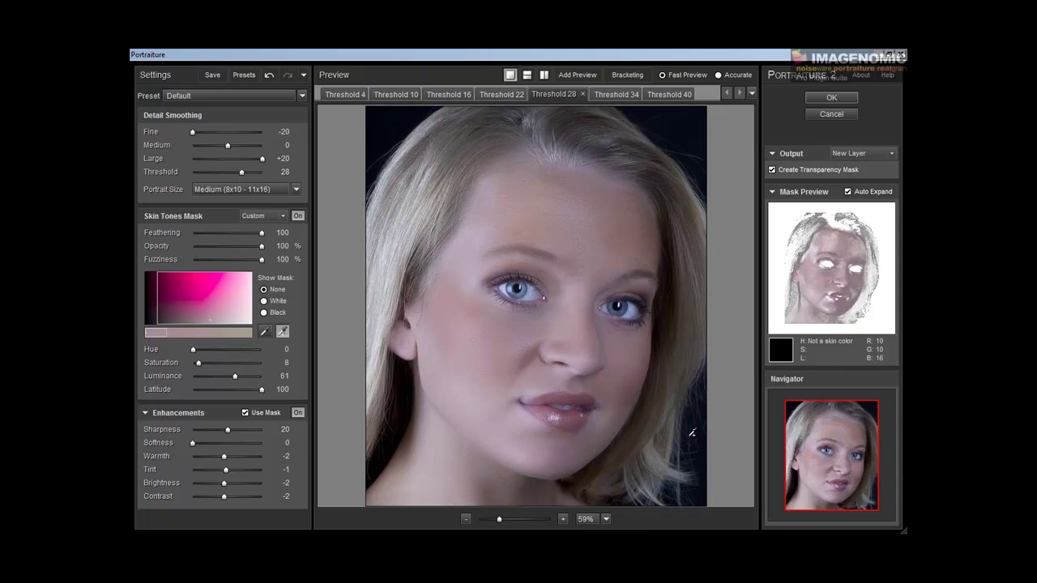
Review the preview image's zoom, window and mask options, view the plug-in's About information, and close both
right_click(537, 324)
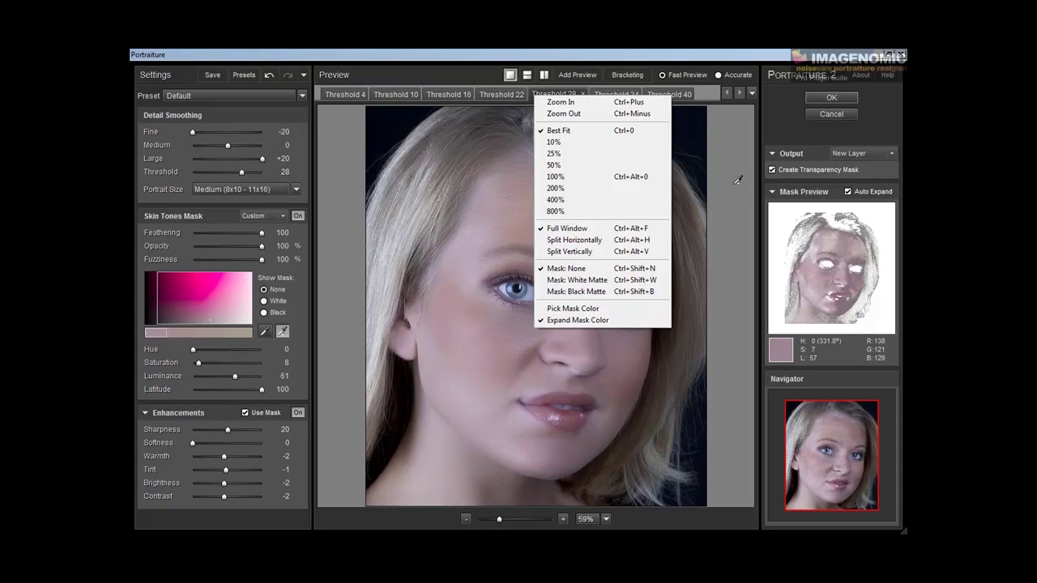
left_click(738, 179)
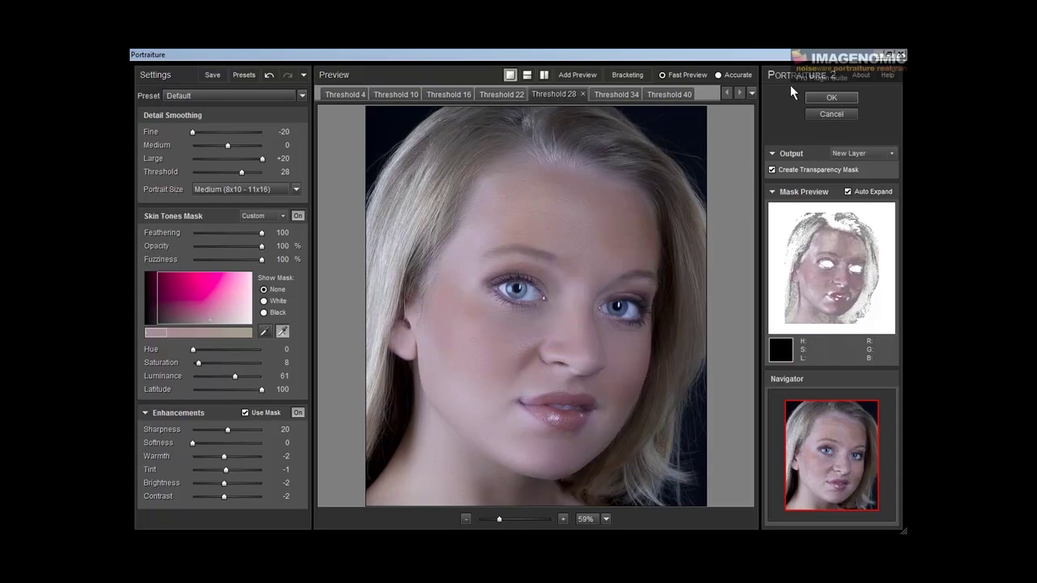
left_click(863, 77)
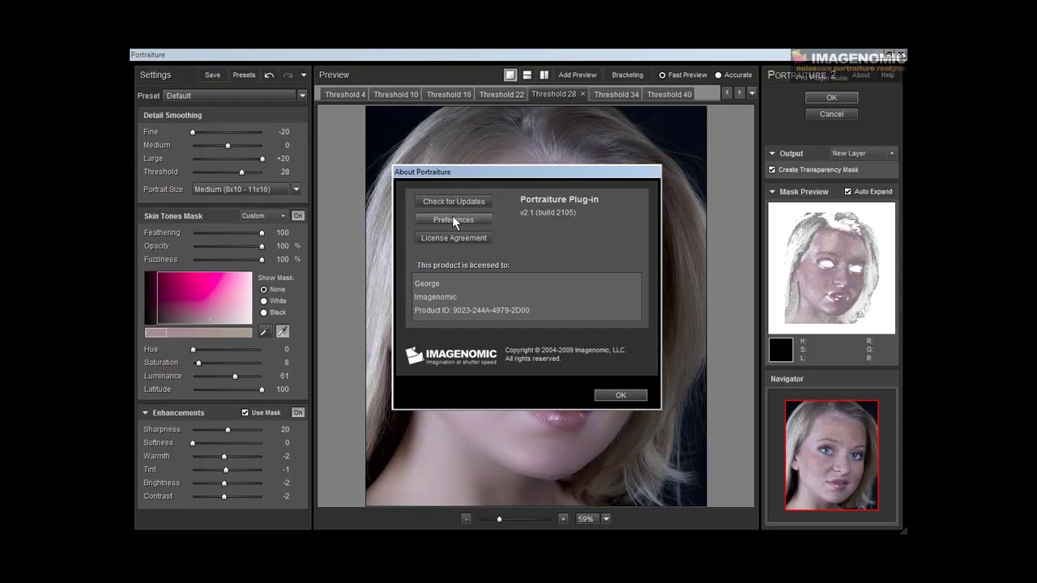
key("Escape")
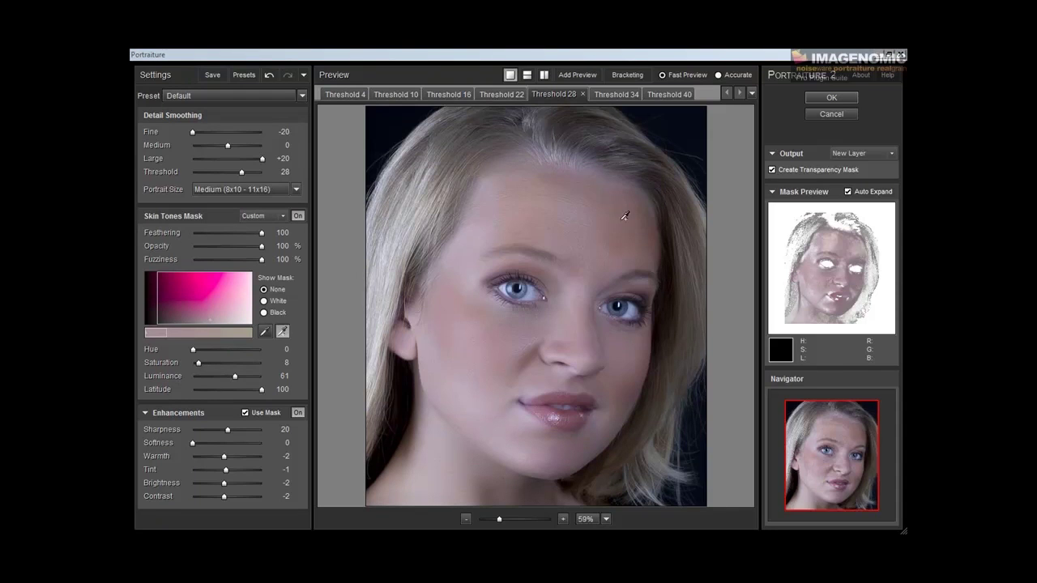
Open the plug-in preferences and raise the Default Latitude slightly for the skin tones mask
key("ctrl+k")
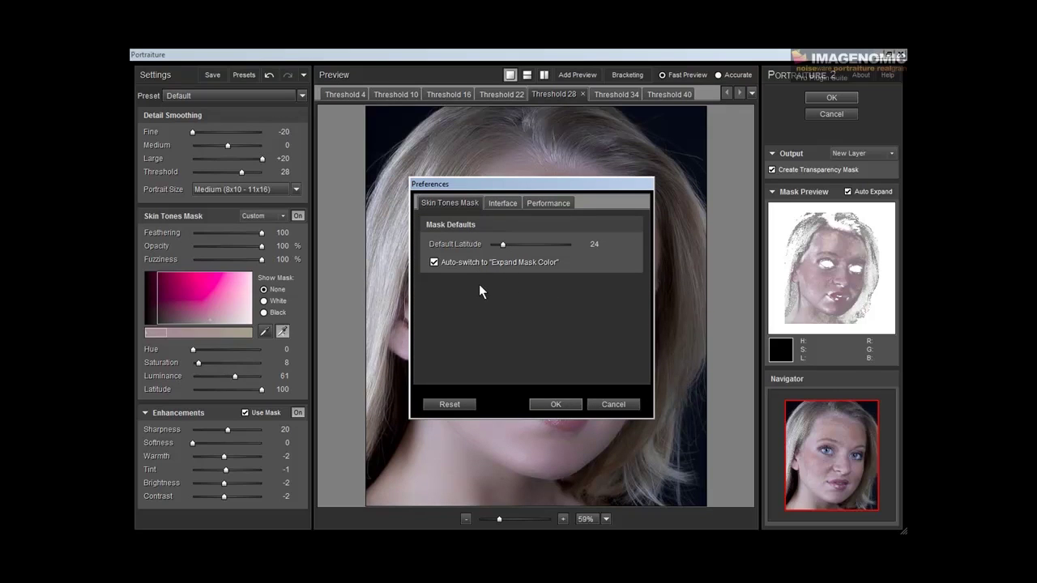
left_click(502, 246)
left_click_drag(502, 246, 515, 247)
left_click_drag(516, 245, 507, 247)
Review the Interface and Performance preferences, including the choices for the number of threads, and accept the preferences
left_click(502, 204)
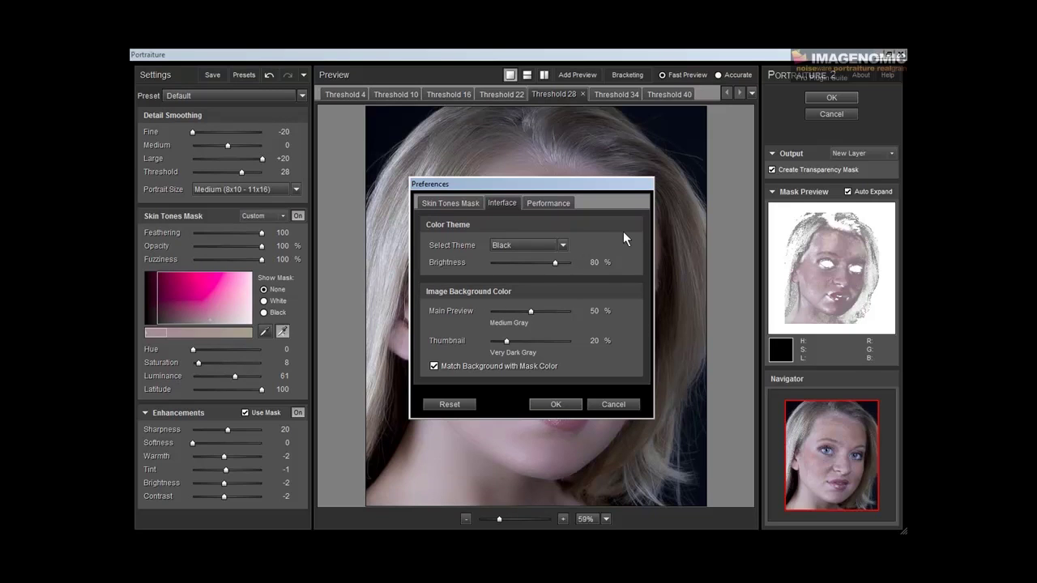
left_click(548, 204)
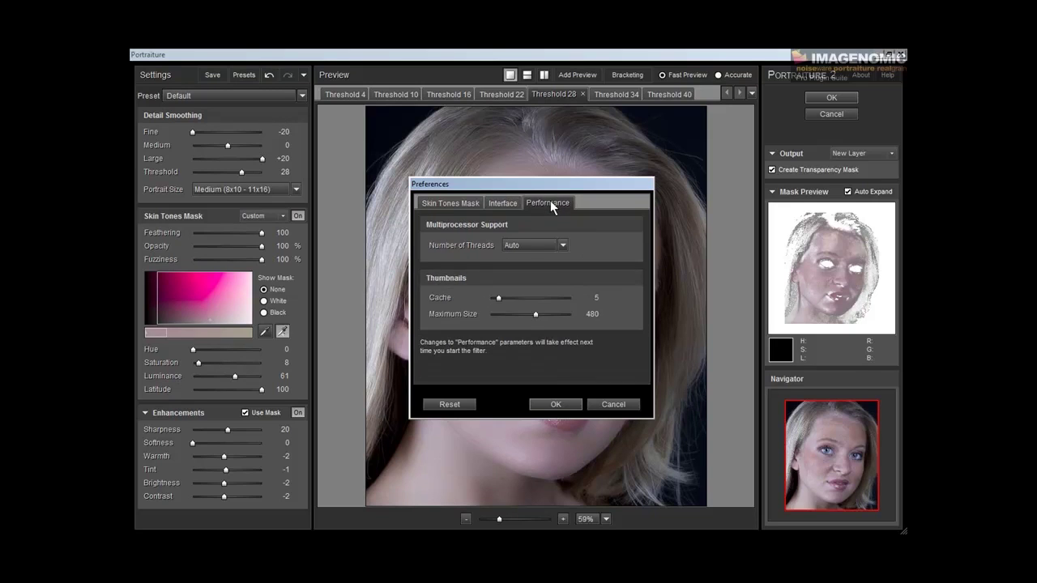
left_click(564, 246)
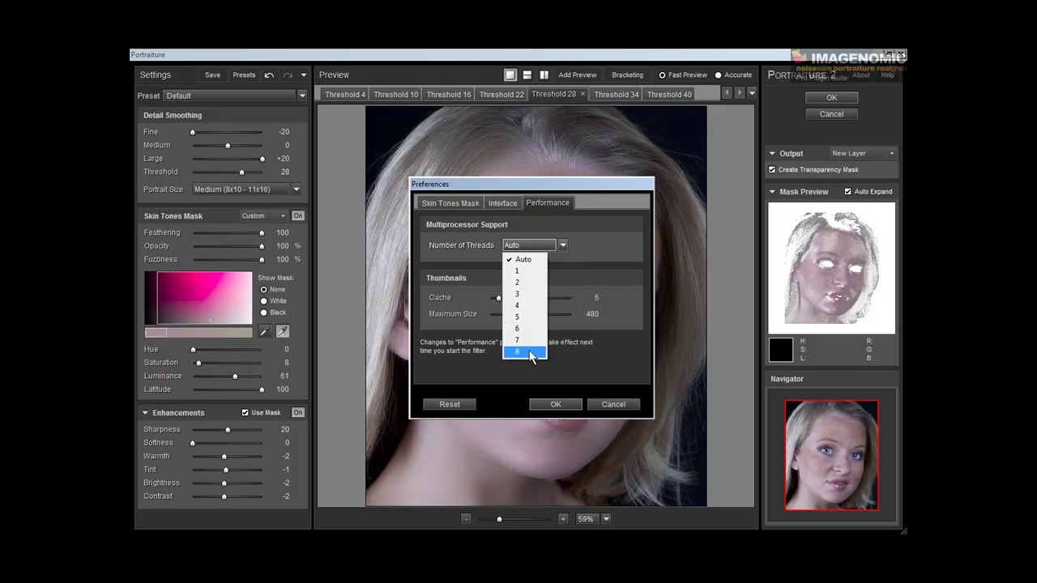
left_click(604, 244)
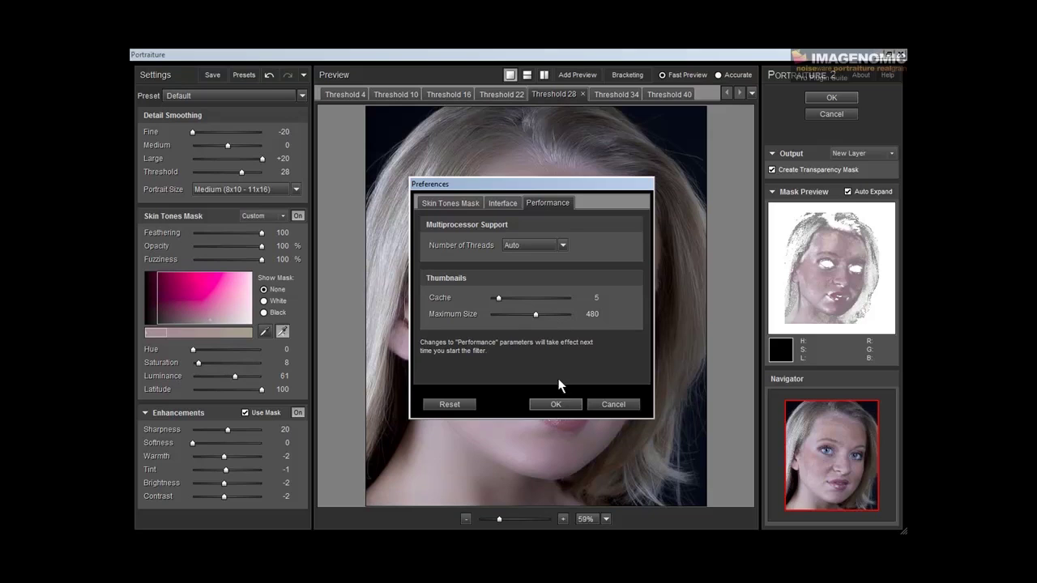
left_click(556, 404)
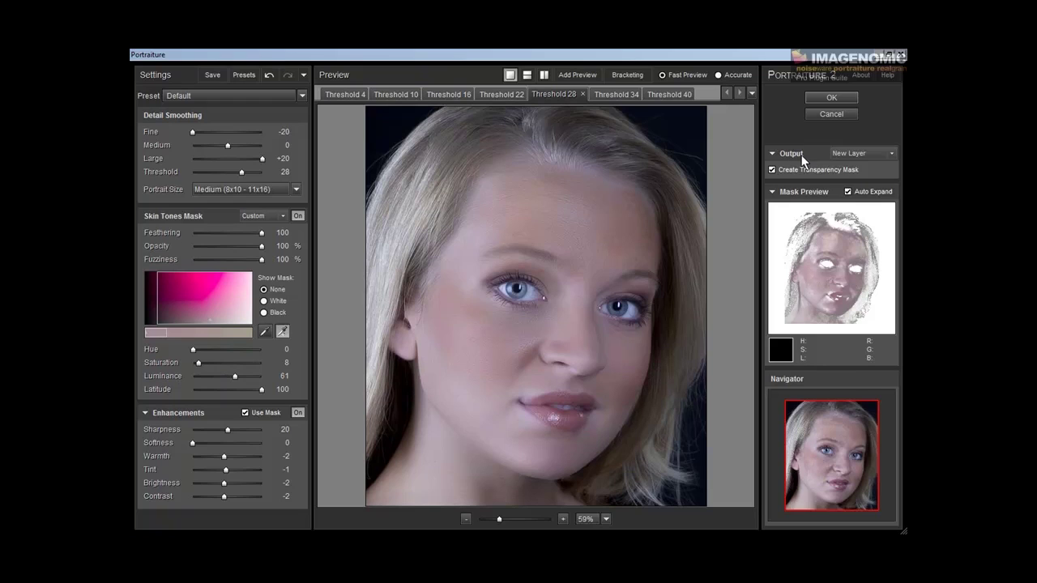
Try the output destinations Current Layer, New Layer and New Document, and return the output to New Layer
left_click(890, 152)
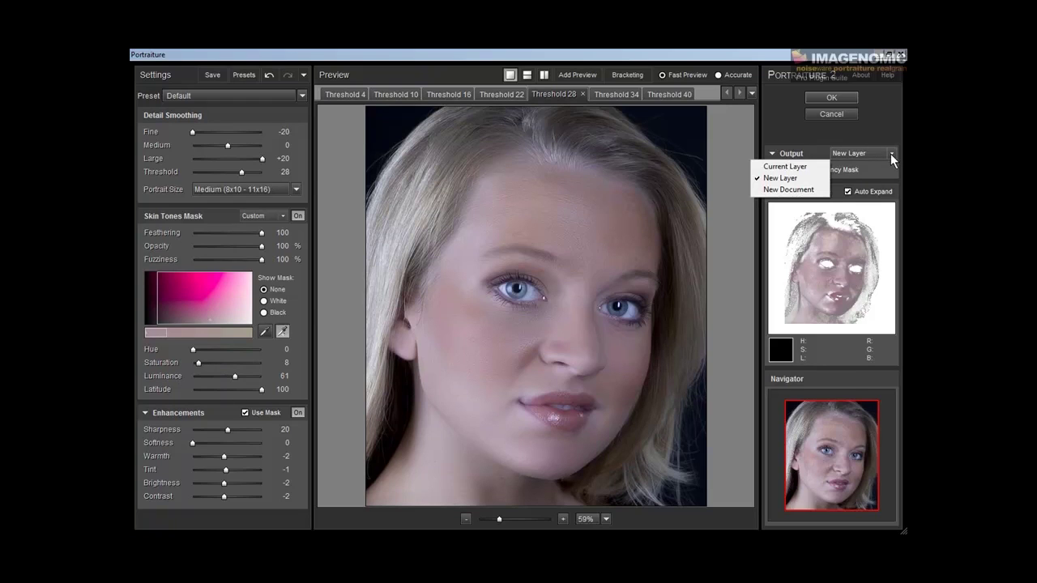
left_click(805, 166)
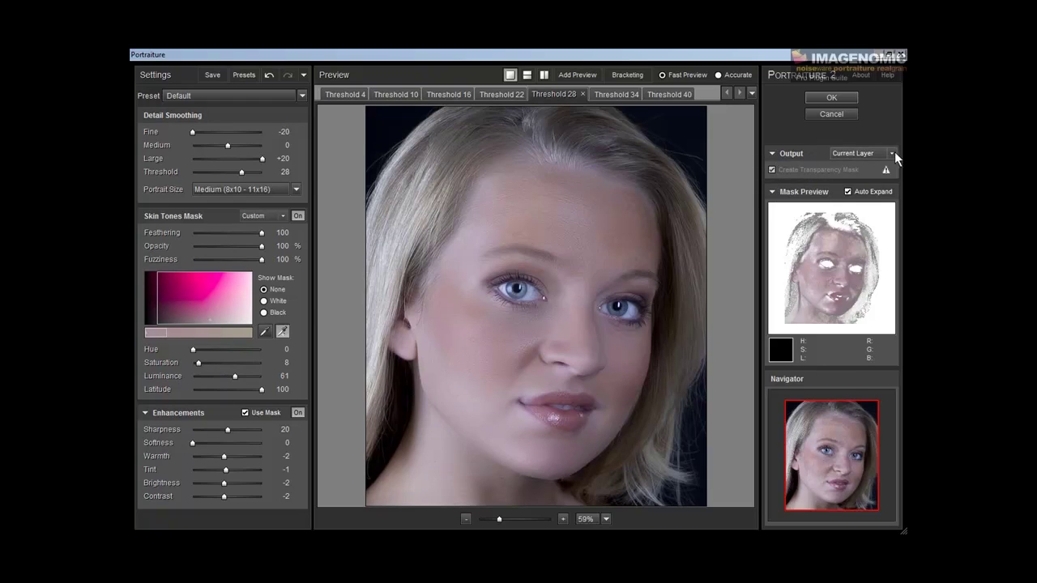
left_click(893, 152)
left_click(802, 177)
left_click(891, 154)
left_click(819, 191)
left_click(891, 152)
left_click(806, 169)
left_click(846, 153)
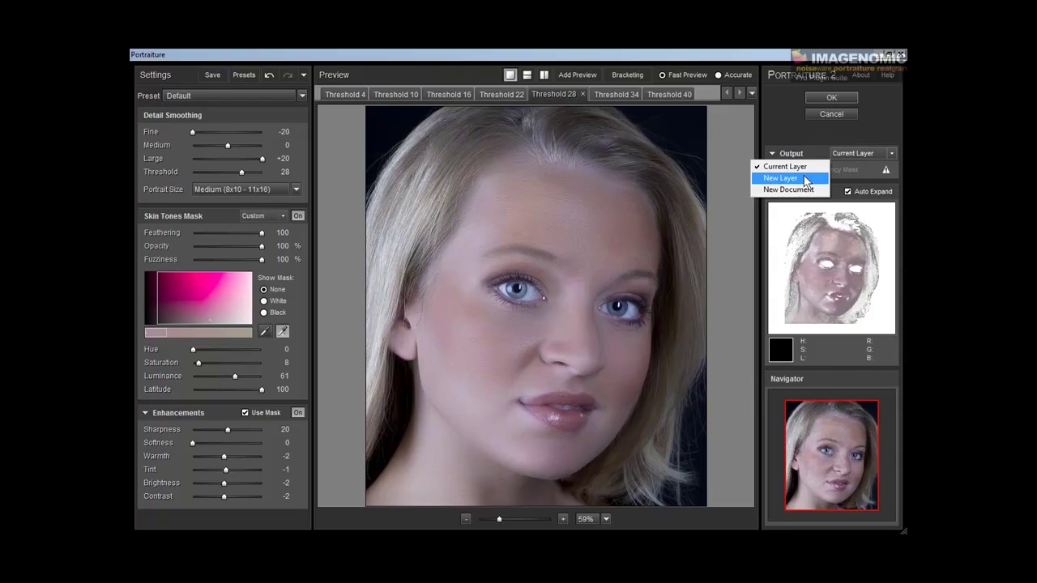
left_click(804, 178)
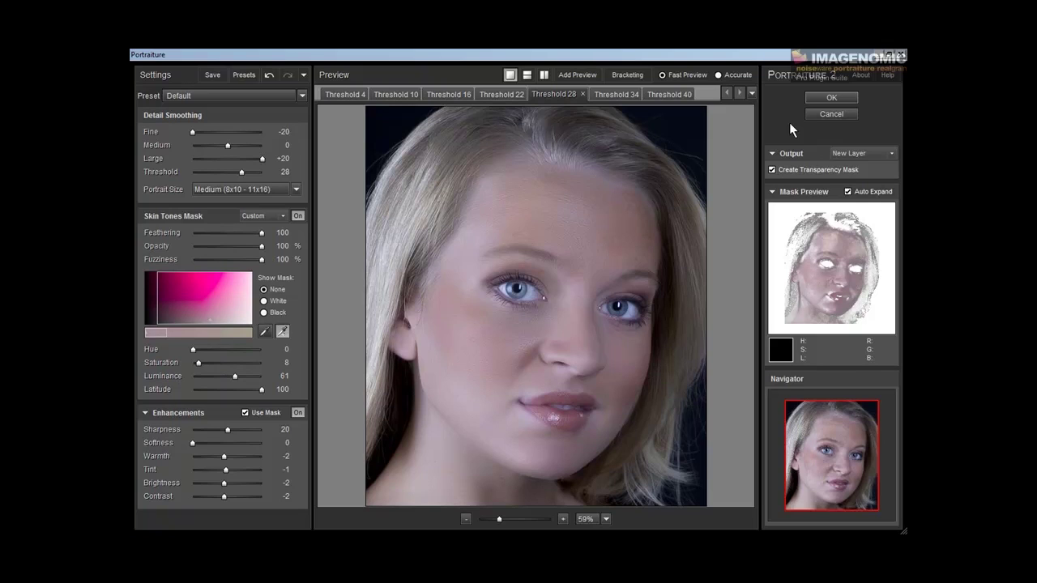
Set the output to New Document to check the transparency mask option, and switch back to New Layer
left_click(893, 153)
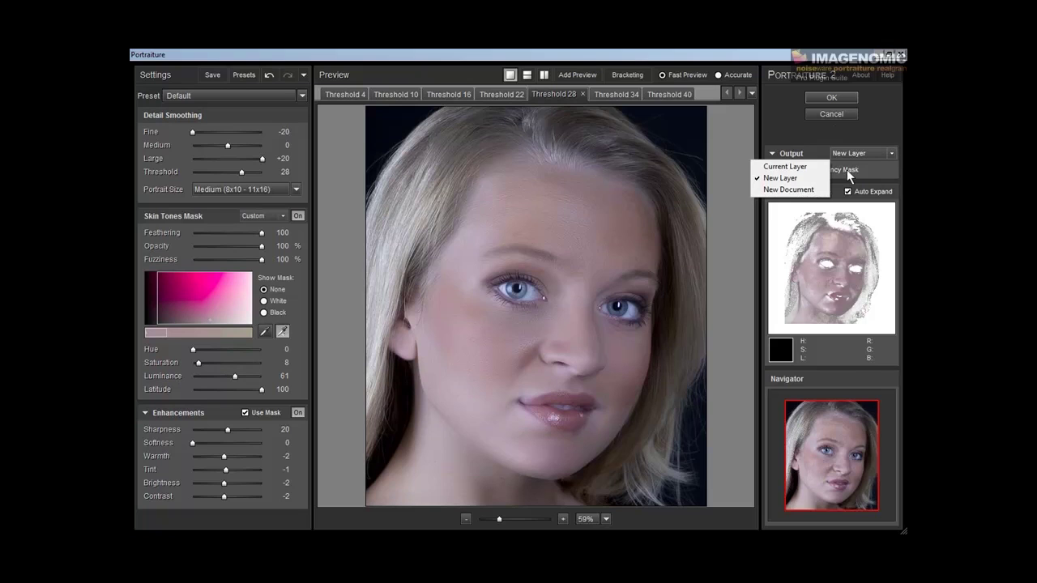
left_click(811, 190)
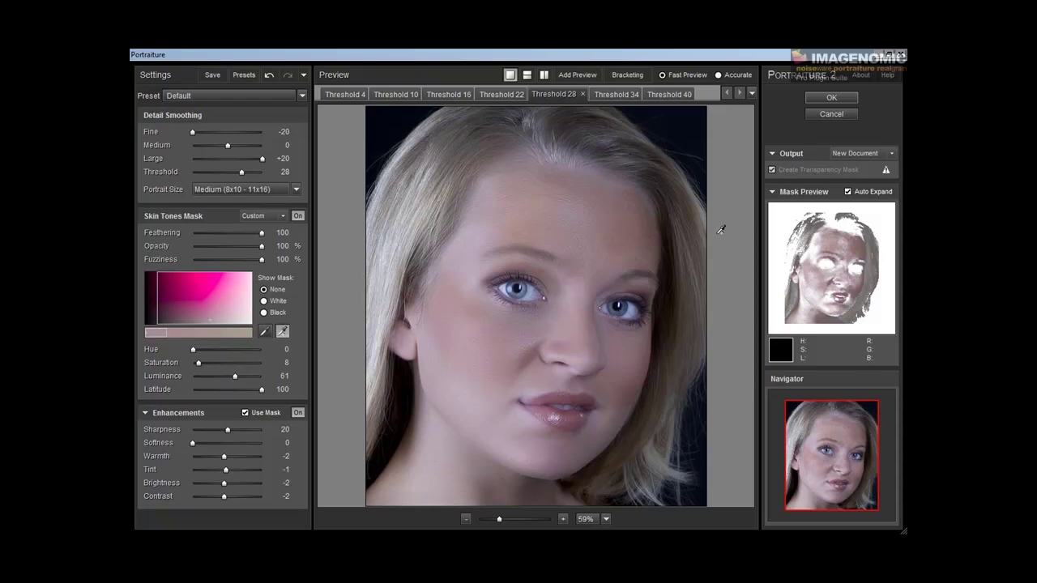
left_click(888, 154)
left_click(794, 177)
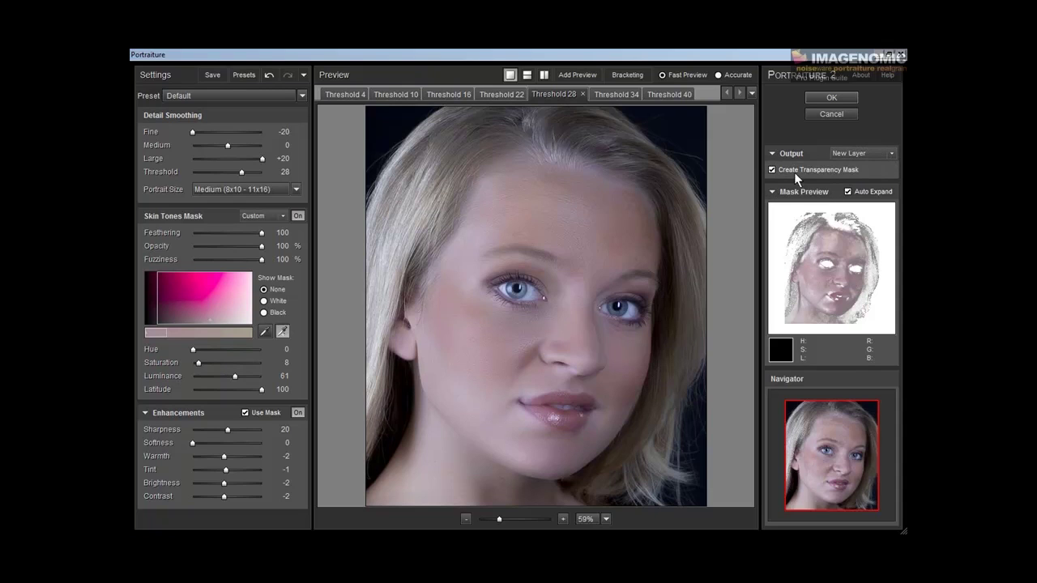
Compare the transparency mask option for Current Layer and New Document output, and restore New Layer
left_click(847, 154)
left_click(790, 167)
left_click(891, 153)
left_click(811, 190)
left_click(891, 153)
left_click(823, 176)
Collapse and expand the mask preview, and examine the face at 100% magnification
left_click(772, 192)
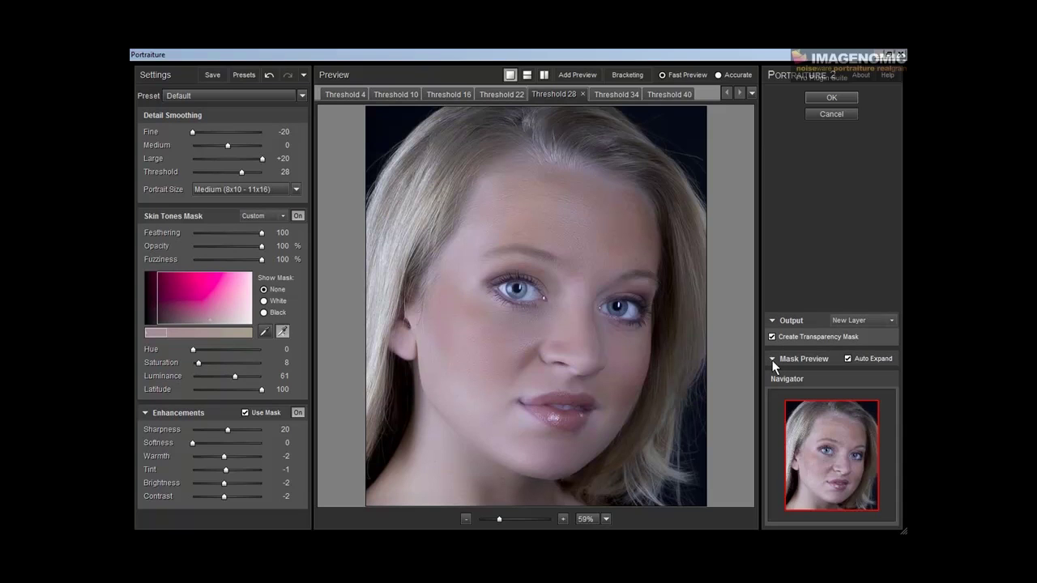
left_click(773, 361)
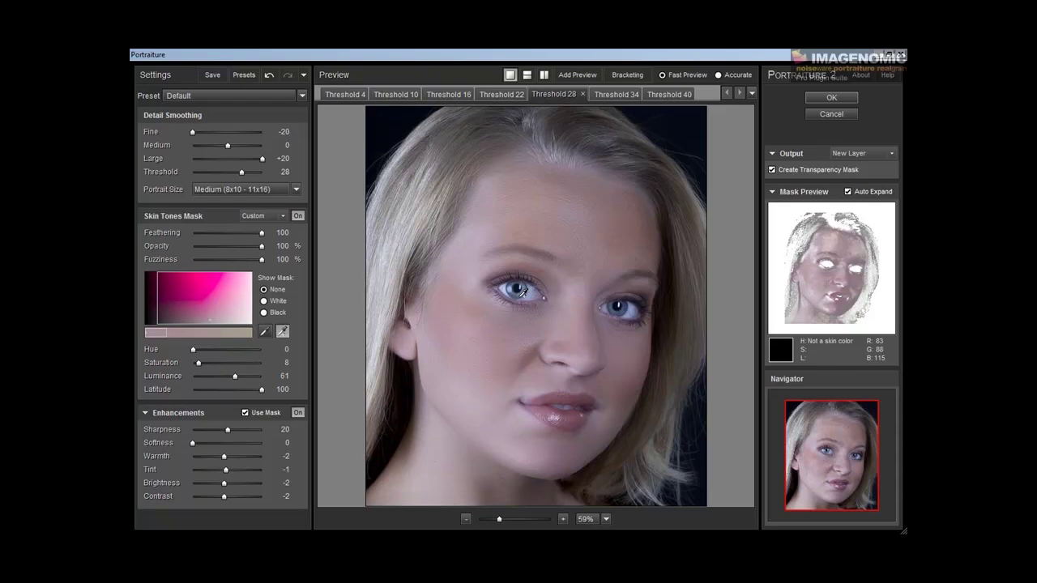
left_click(563, 519)
mouse_move(840, 458)
left_mouse_down()
mouse_move(850, 468)
mouse_move(853, 450)
mouse_move(834, 444)
mouse_move(834, 457)
mouse_move(857, 453)
mouse_move(838, 452)
mouse_move(850, 442)
mouse_move(833, 449)
mouse_move(851, 467)
mouse_move(850, 448)
mouse_move(842, 457)
left_mouse_up()
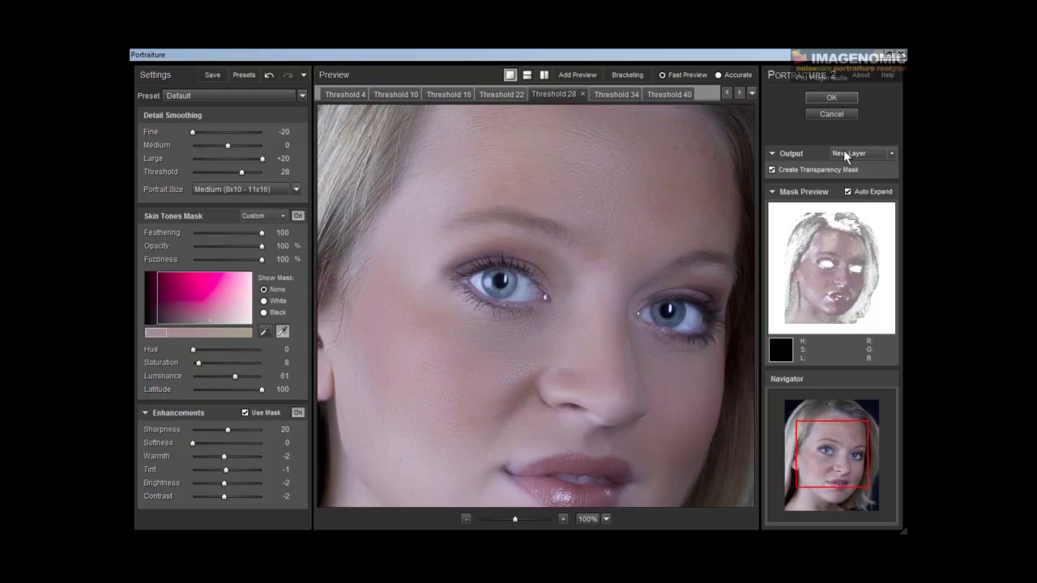
Apply the Portraiture filter and select the resulting Background copy layer
left_click(827, 97)
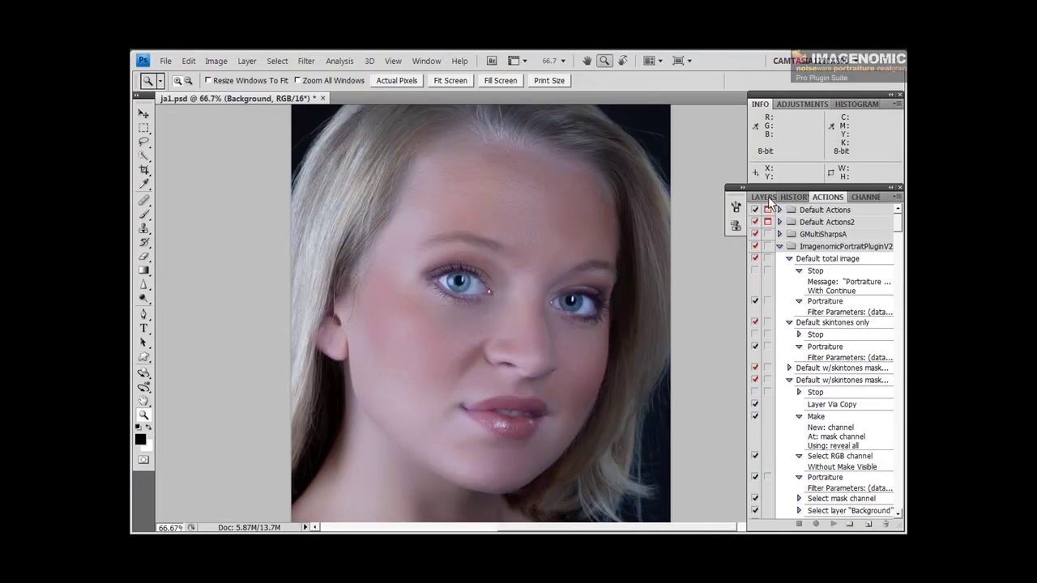
left_click(765, 199)
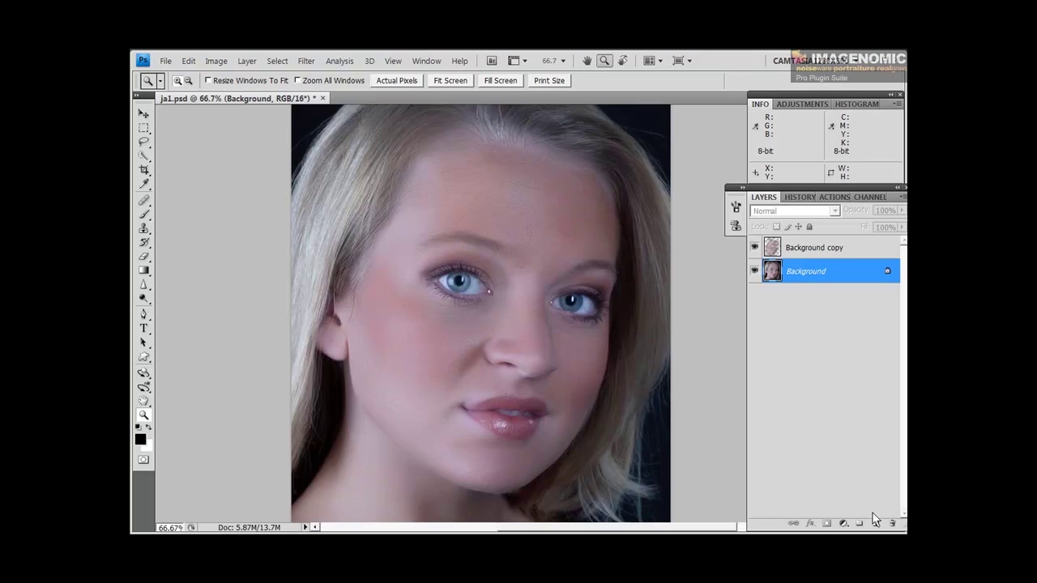
left_click(812, 250)
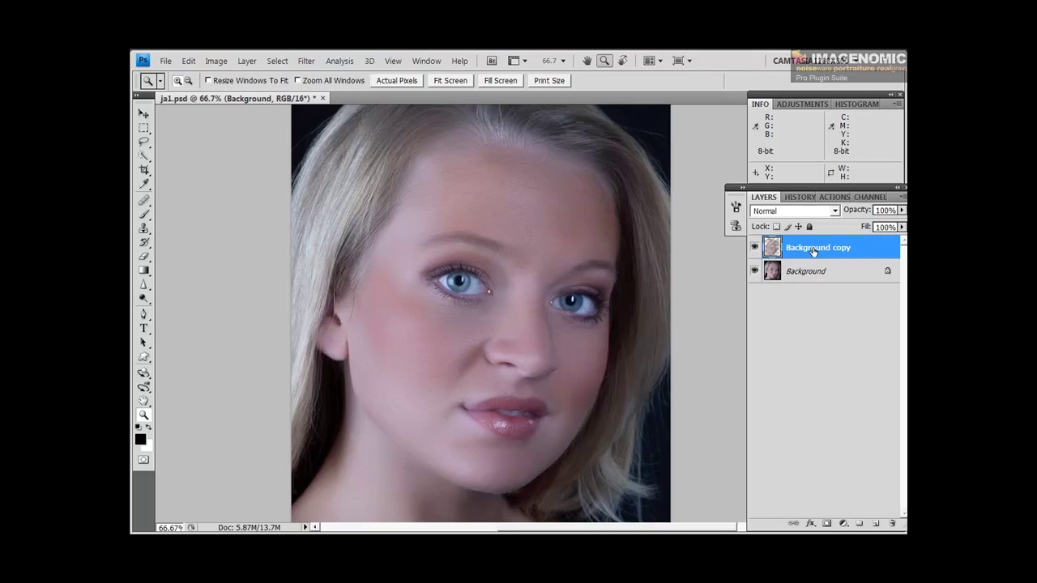
Add a white layer mask to the Background copy layer and activate the Brush tool with black as the foreground colour
left_click(826, 524)
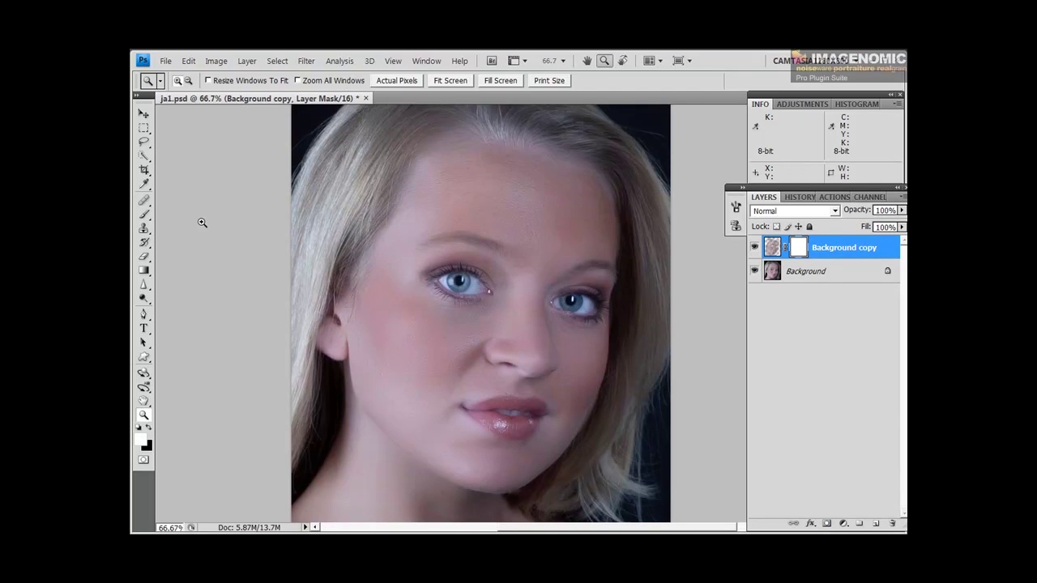
left_click(144, 214)
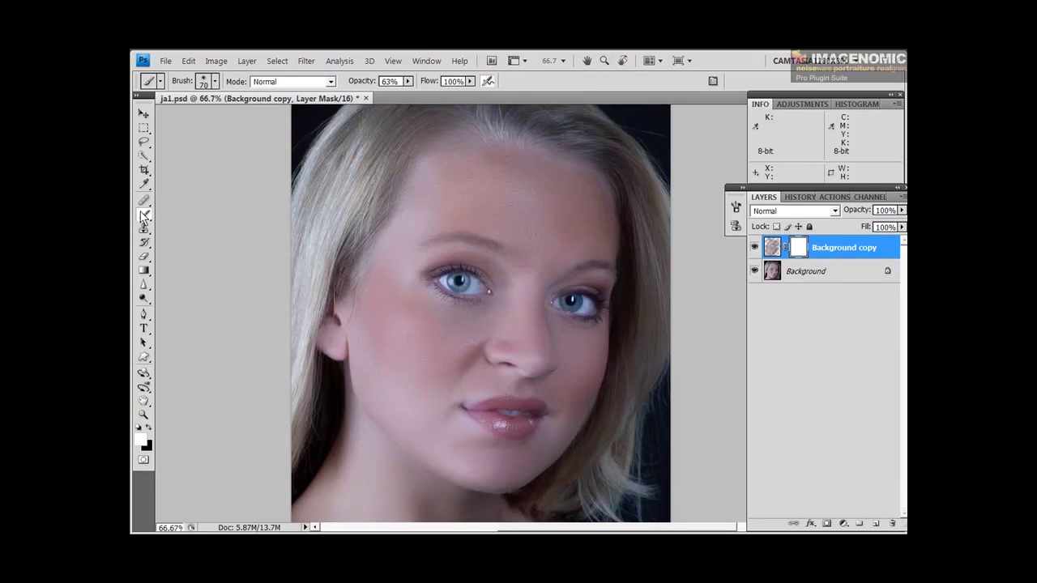
left_click(148, 429)
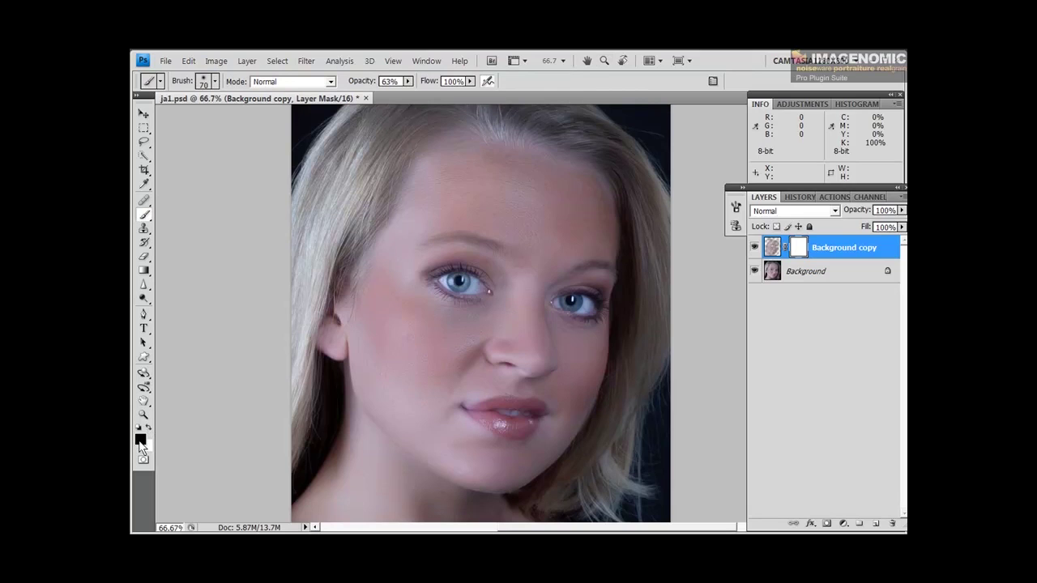